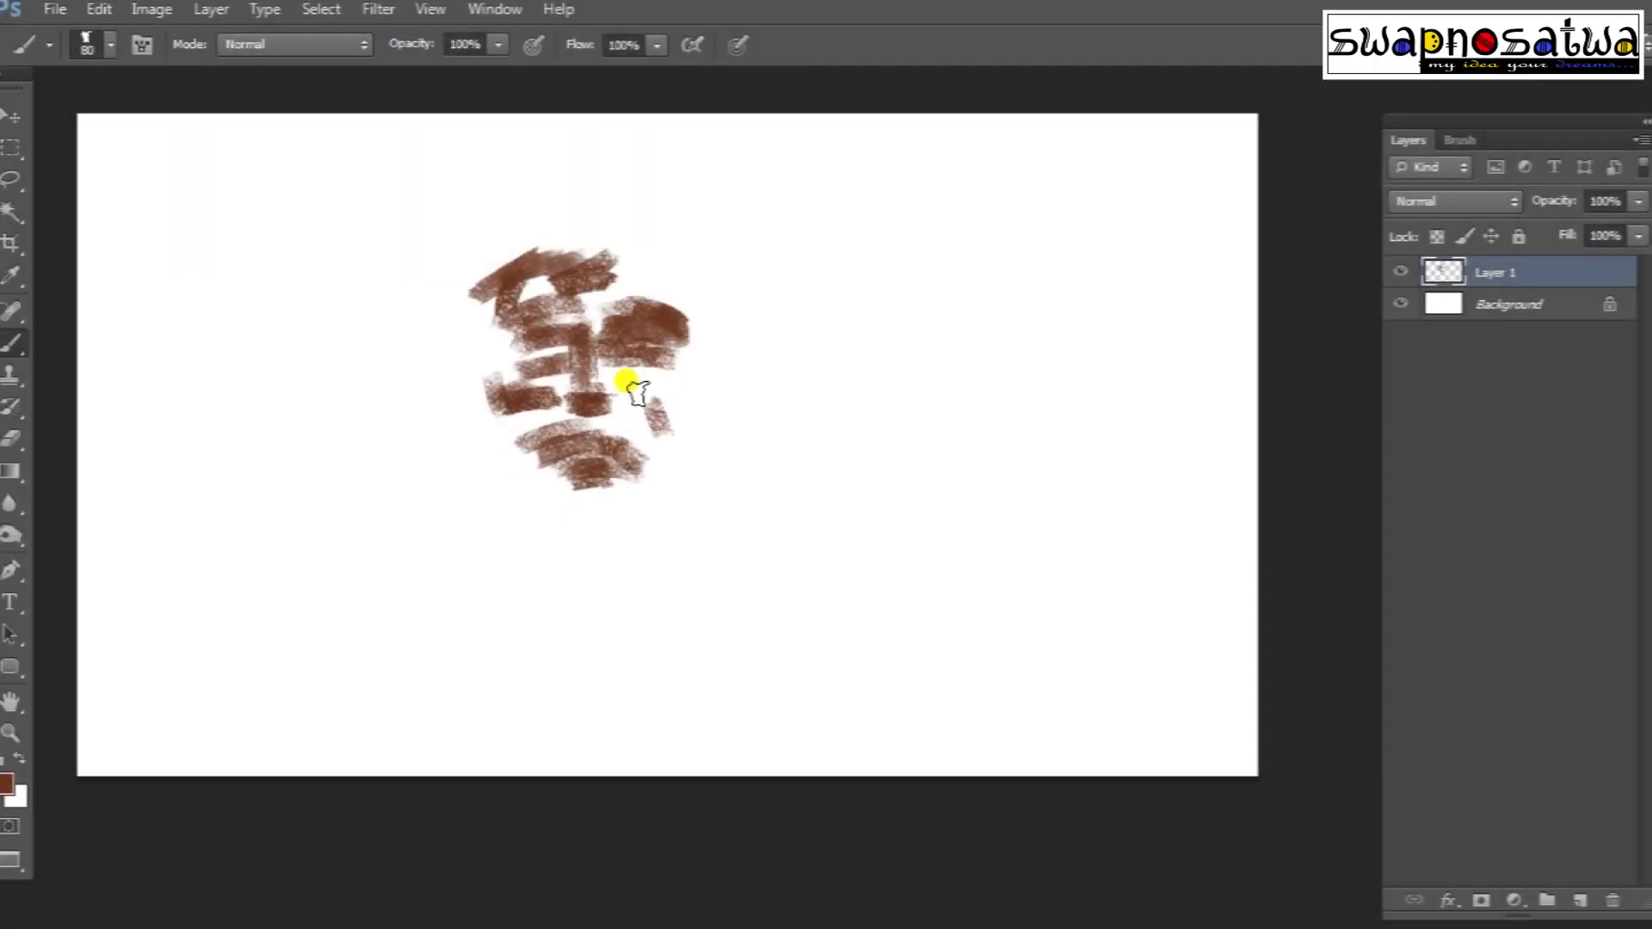
# Step: Add brown strokes to the face and lighter brown at the top of the head
pyautogui.moveTo(637, 391); pyautogui.dragTo(688, 447)
pyautogui.click(7, 782)
pyautogui.click(1607, 315)
pyautogui.moveTo(550, 283)
pyautogui.mouseDown()
pyautogui.moveTo(589, 301)
pyautogui.moveTo(601, 373)
pyautogui.moveTo(628, 379)
pyautogui.moveTo(534, 380)
pyautogui.moveTo(521, 258)
pyautogui.moveTo(594, 215)
pyautogui.mouseUp()
# Step: Paint dark red turban strokes, enlarging the brush from 10 to 20
pyautogui.click(7, 783)
pyautogui.click(1364, 376)
pyautogui.click(1607, 315)
pyautogui.moveTo(516, 281)
pyautogui.mouseDown()
pyautogui.moveTo(535, 228)
pyautogui.moveTo(491, 250)
pyautogui.moveTo(495, 318)
pyautogui.mouseUp()
pyautogui.click(7, 783)
pyautogui.click(1607, 315)
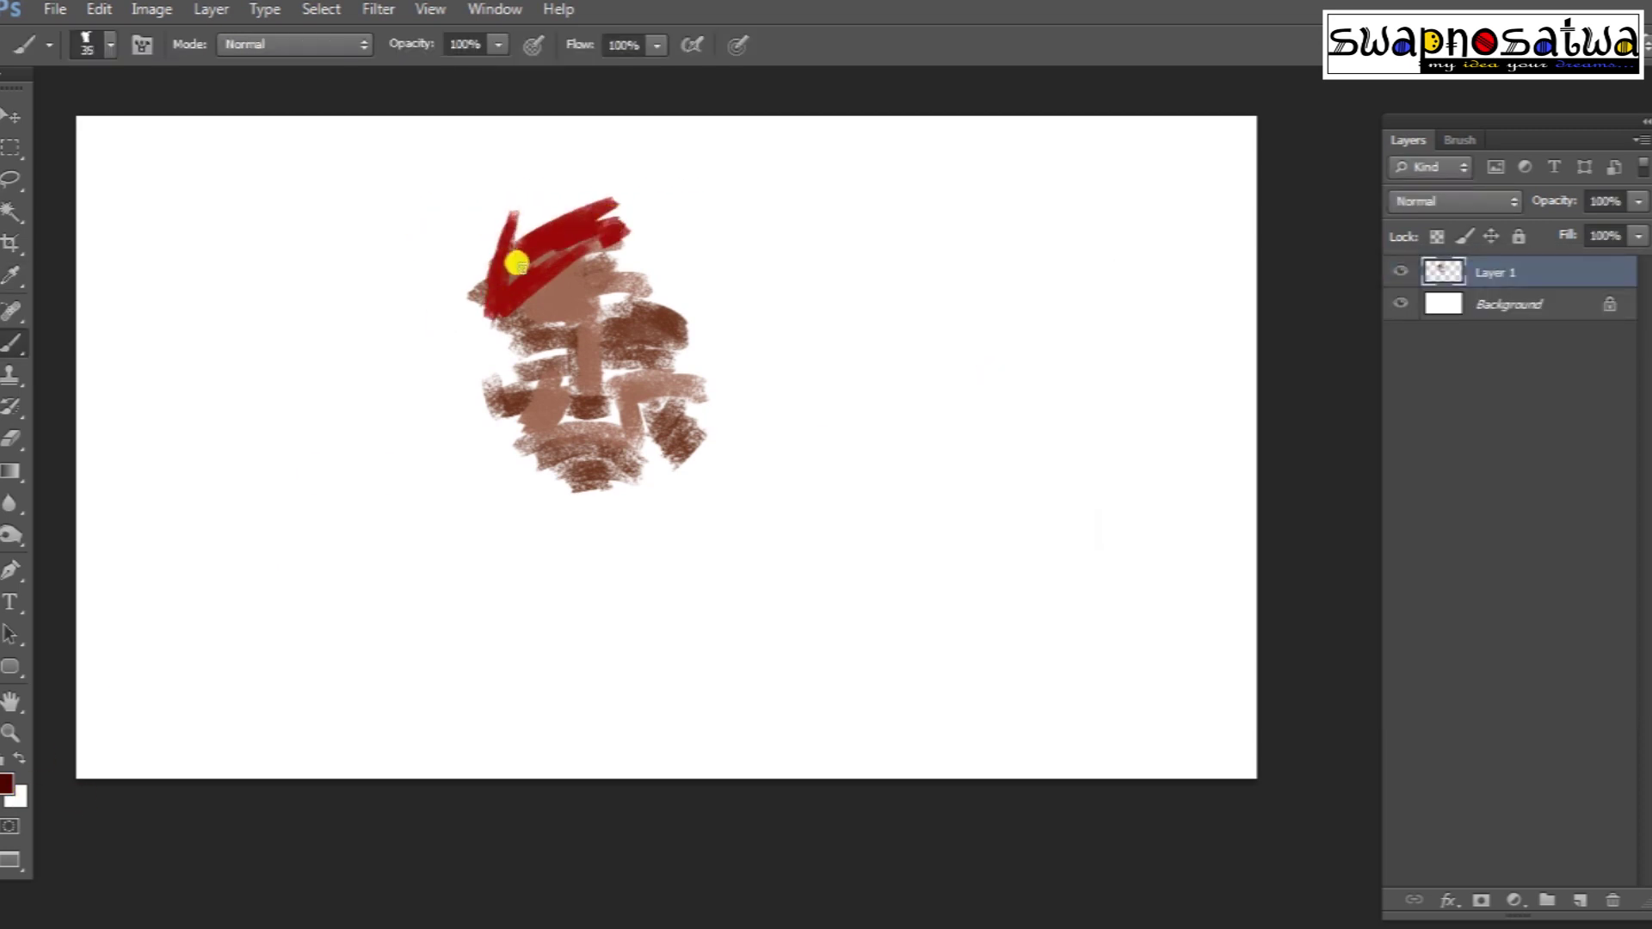
pyautogui.press(']')
pyautogui.moveTo(616, 222); pyautogui.dragTo(508, 281)
pyautogui.moveTo(522, 200)
pyautogui.mouseDown()
pyautogui.moveTo(507, 307)
pyautogui.moveTo(602, 341)
pyautogui.moveTo(593, 406)
pyautogui.mouseUp()
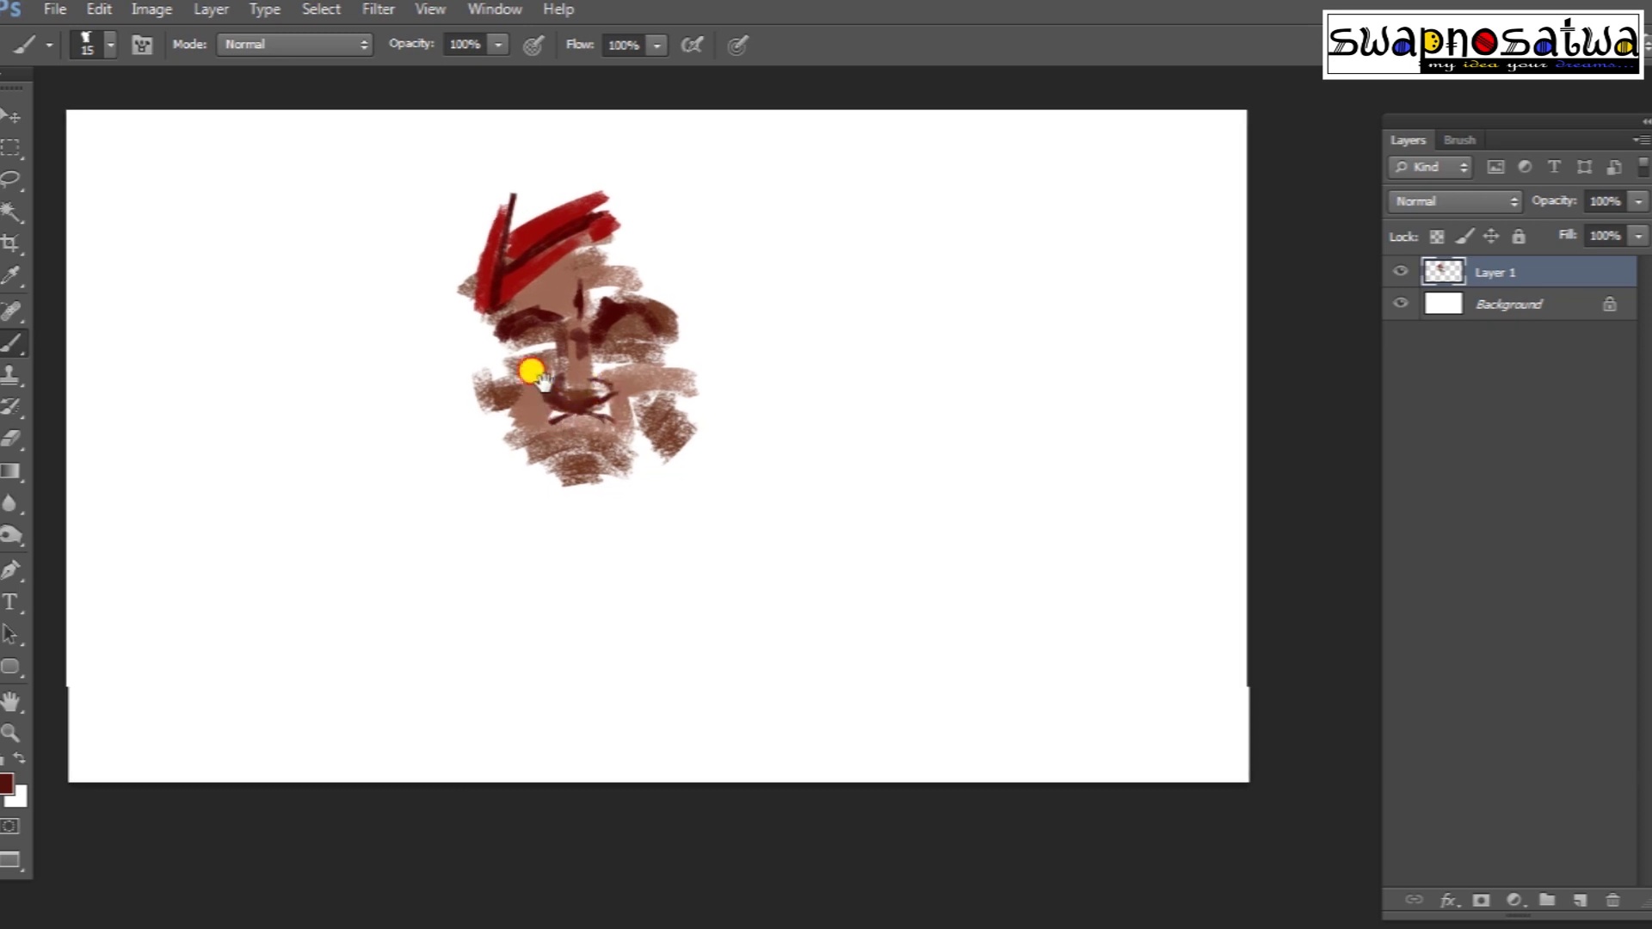
# Step: Zoom in and paint dark brown around both eyes and brows
pyautogui.hotkey('ctrl', '+')
pyautogui.click(7, 782)
pyautogui.click(1639, 320)
pyautogui.moveTo(724, 391); pyautogui.dragTo(792, 404)
pyautogui.moveTo(593, 404)
pyautogui.mouseDown()
pyautogui.moveTo(726, 361)
pyautogui.moveTo(619, 370)
pyautogui.mouseUp()
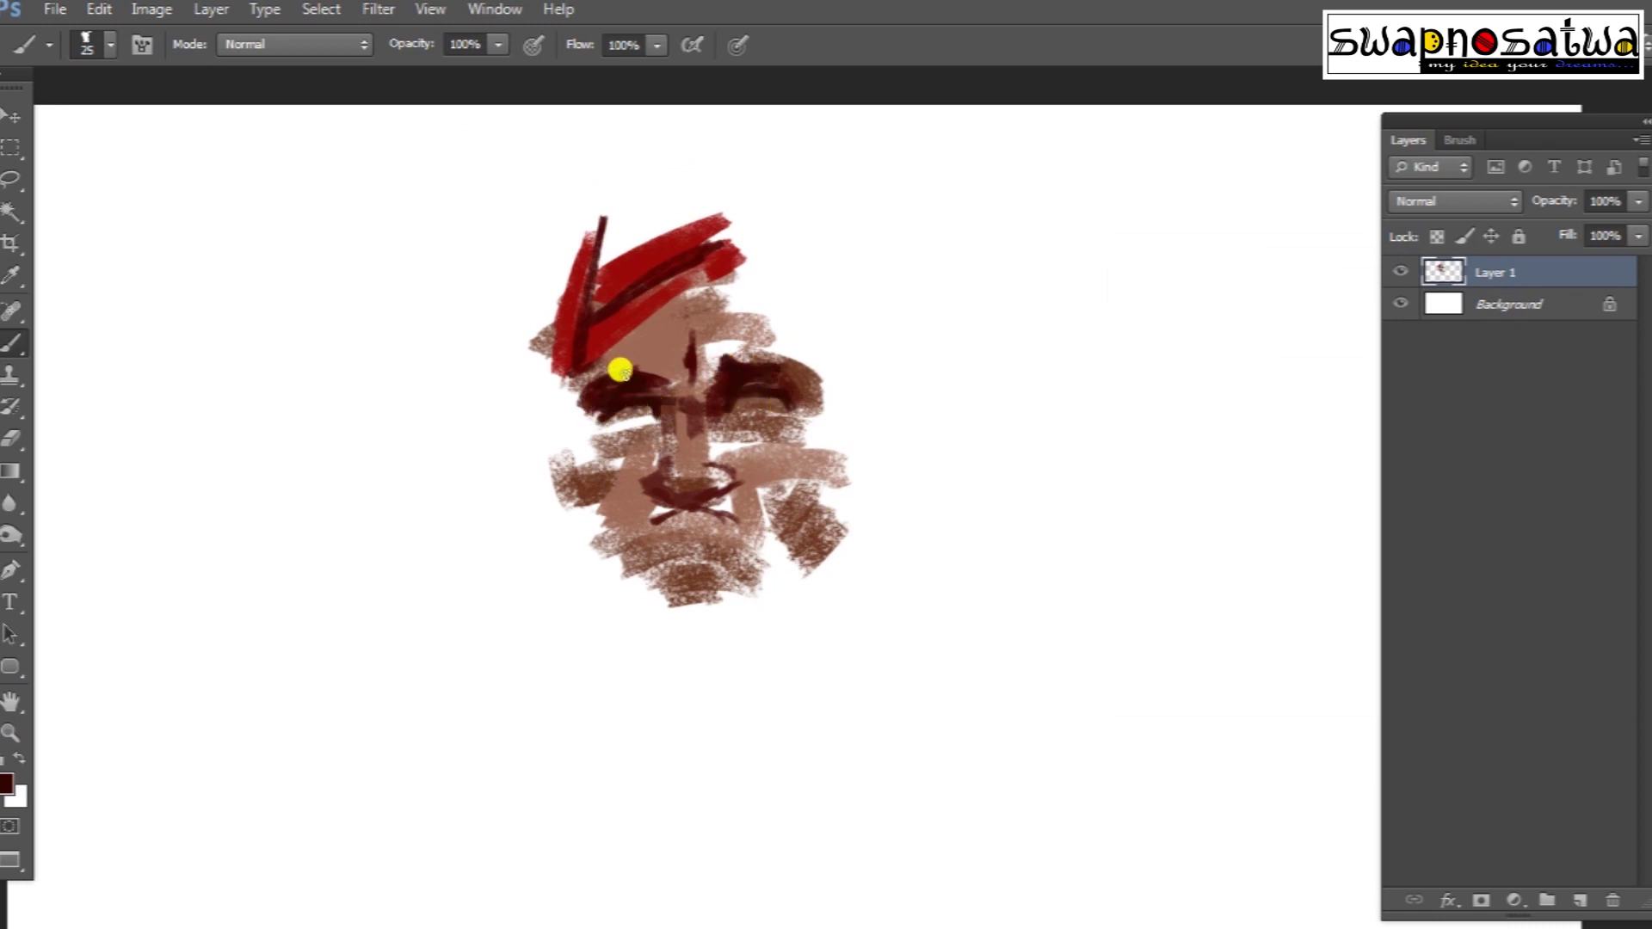
pyautogui.keyDown('alt'); pyautogui.click(637, 346); pyautogui.keyUp('alt')
pyautogui.keyDown('alt'); pyautogui.click(667, 409); pyautogui.keyUp('alt')
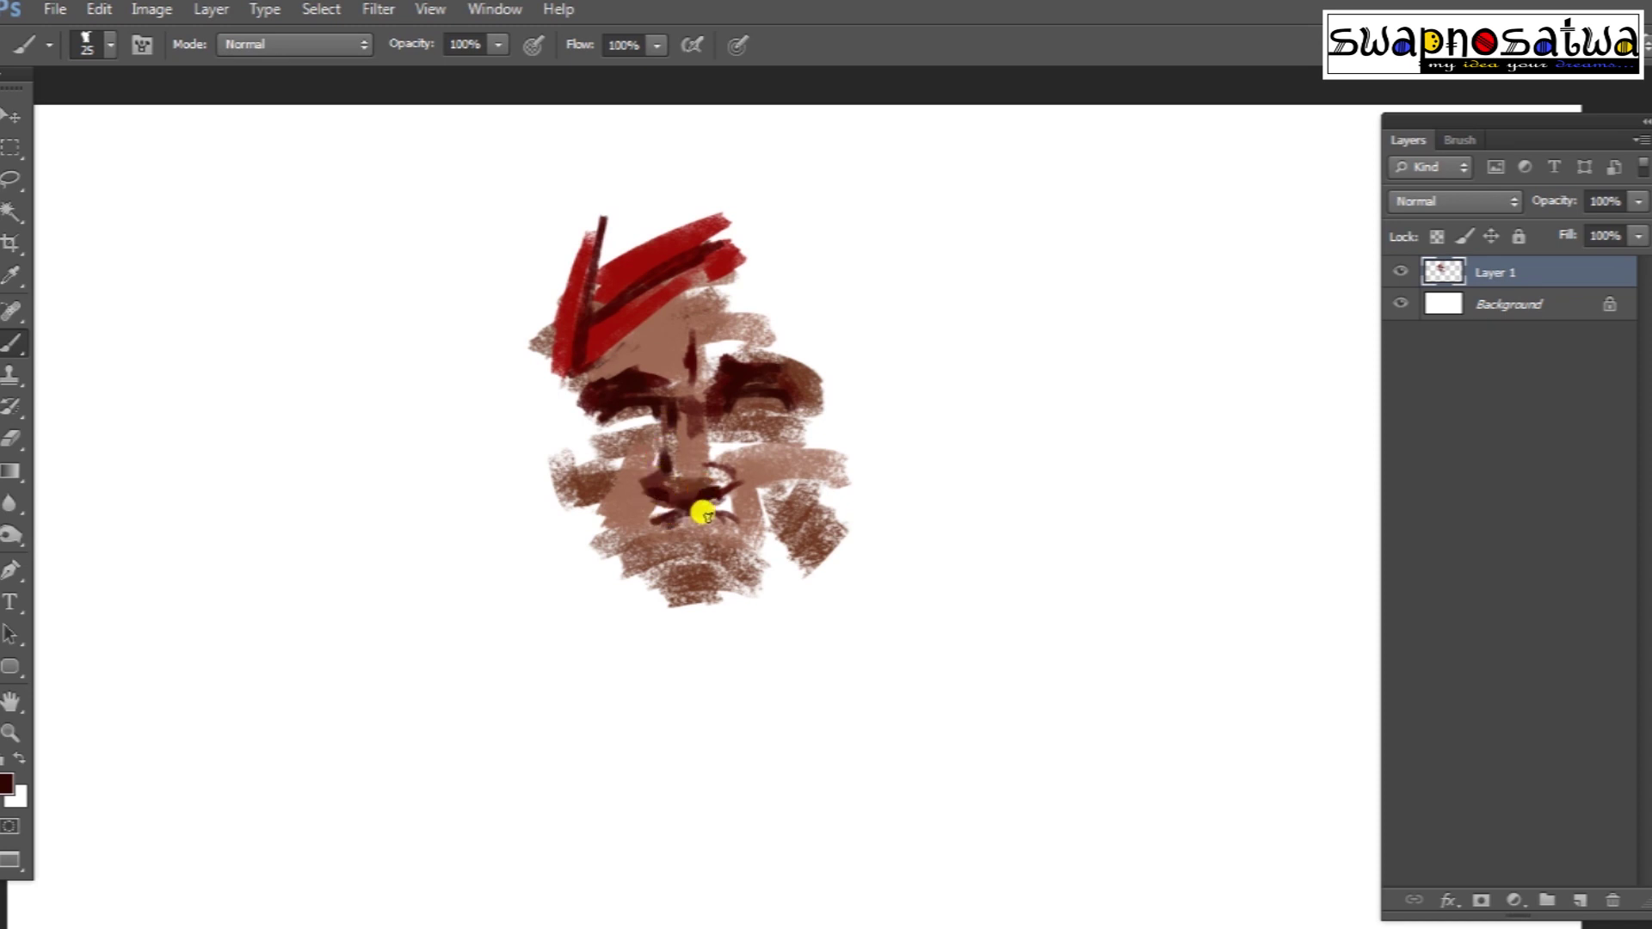
pyautogui.moveTo(613, 423); pyautogui.dragTo(711, 473)
# Step: Paint lighter salmon skin-tone strokes across the forehead
pyautogui.keyDown('alt'); pyautogui.click(590, 439); pyautogui.keyUp('alt')
pyautogui.click(9, 783)
pyautogui.click(1622, 320)
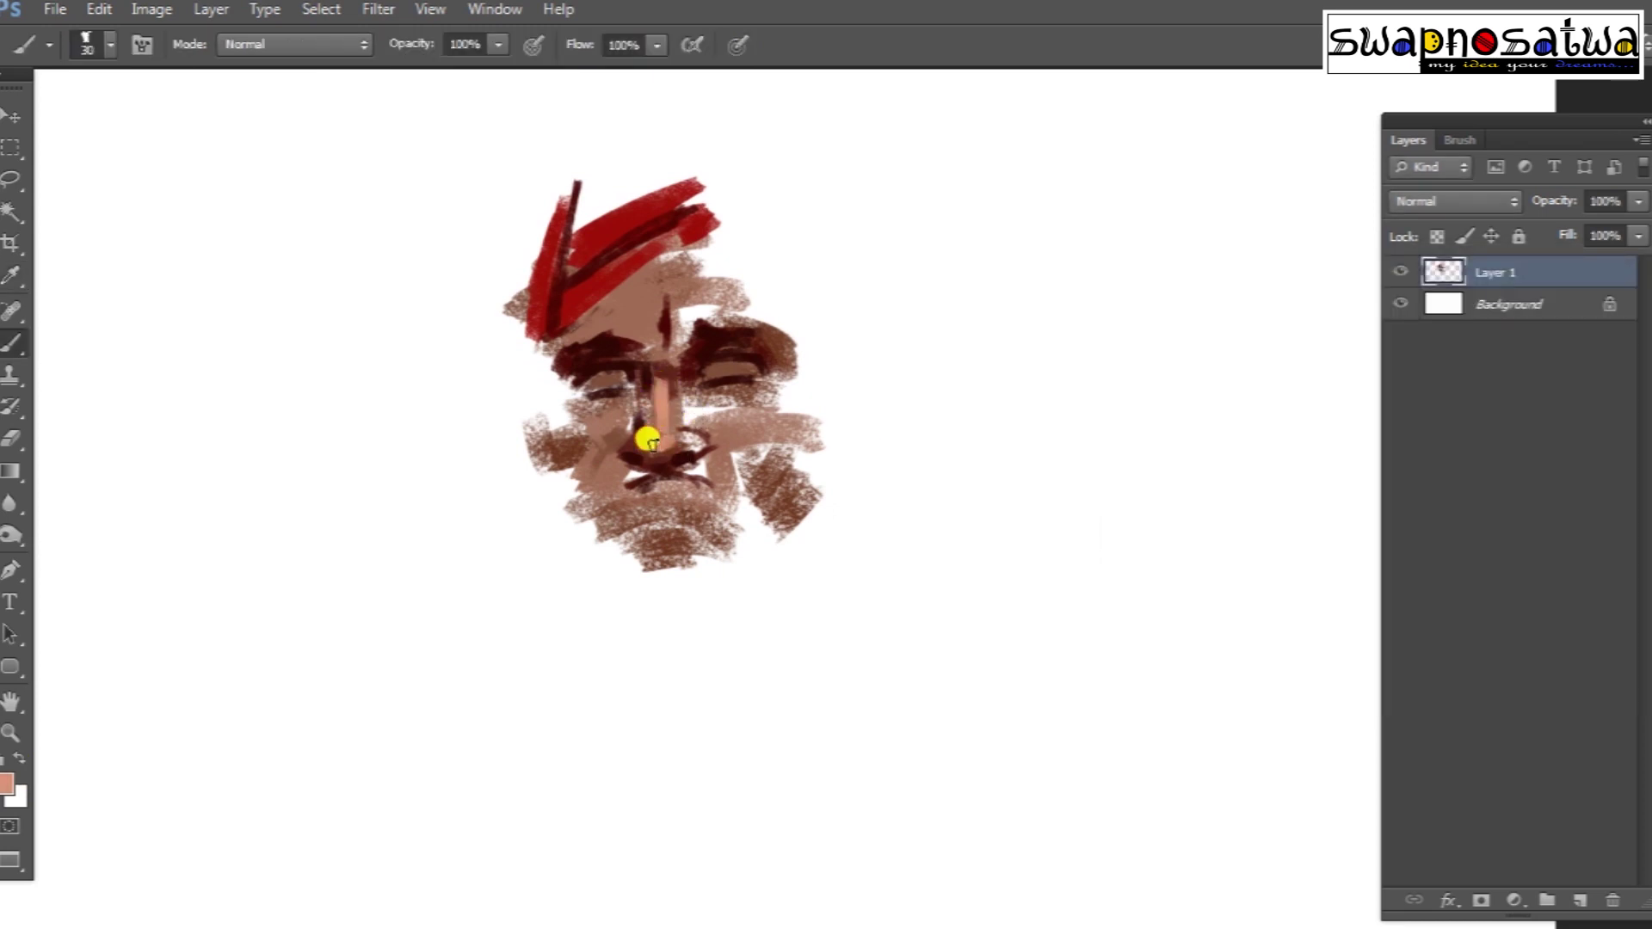
pyautogui.moveTo(600, 311)
pyautogui.mouseDown()
pyautogui.moveTo(671, 298)
pyautogui.moveTo(731, 314)
pyautogui.mouseUp()
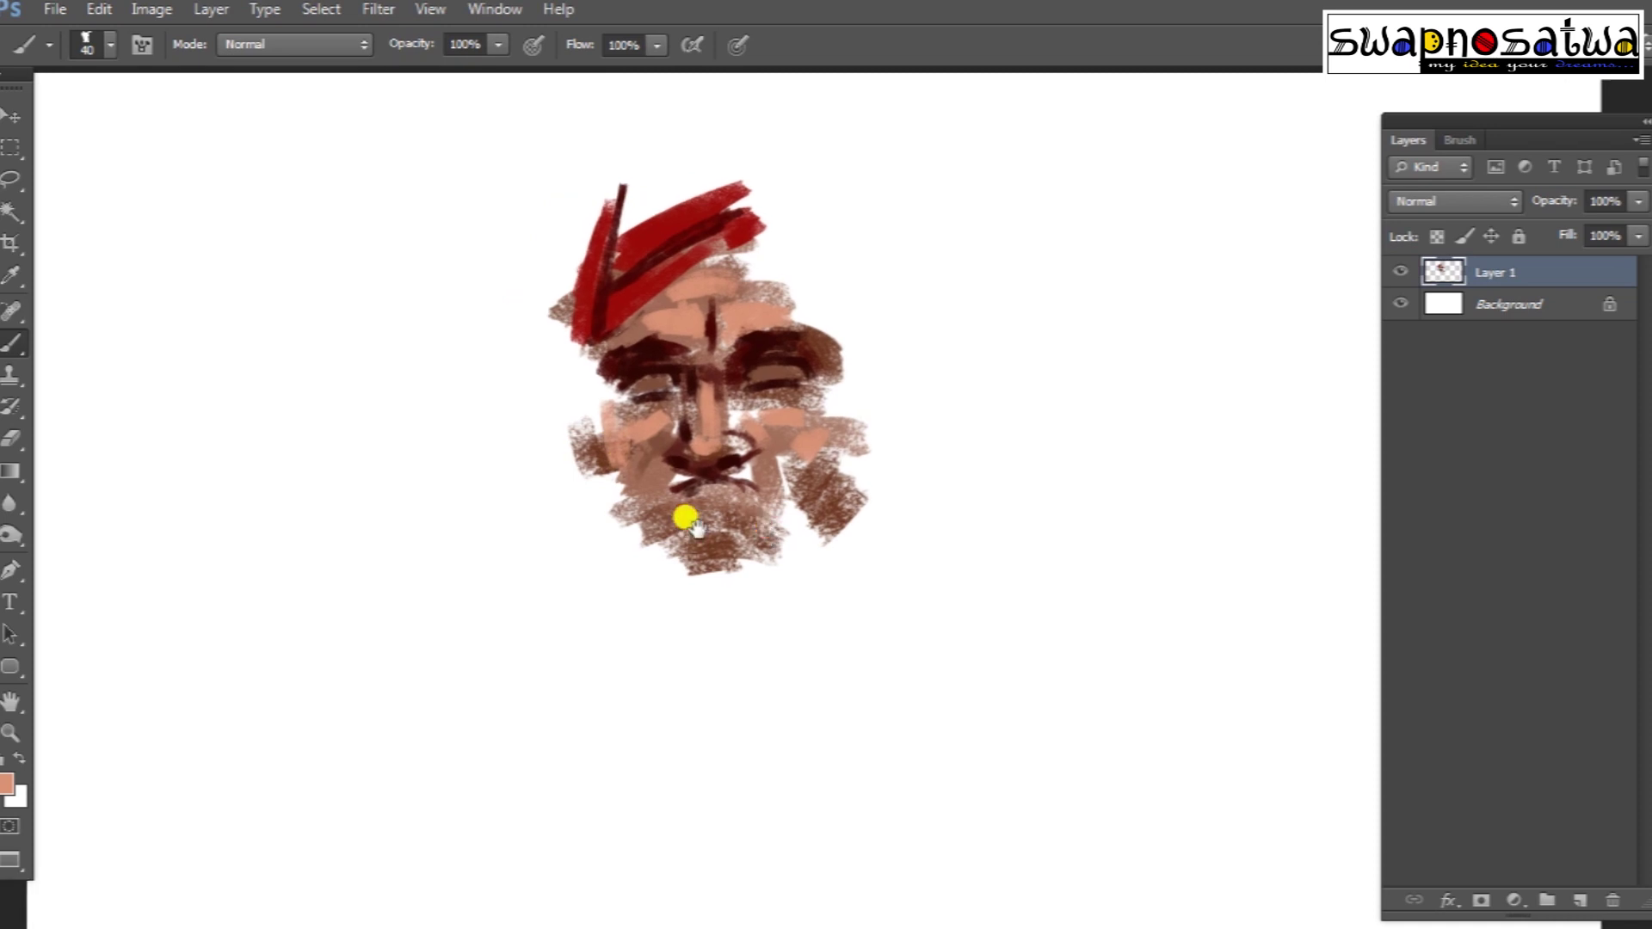
# Step: Choose a greyish-blue paint colour for the beard
pyautogui.click(7, 783)
pyautogui.moveTo(1477, 563); pyautogui.dragTo(1475, 447)
pyautogui.click(1161, 494)
pyautogui.press('Return')
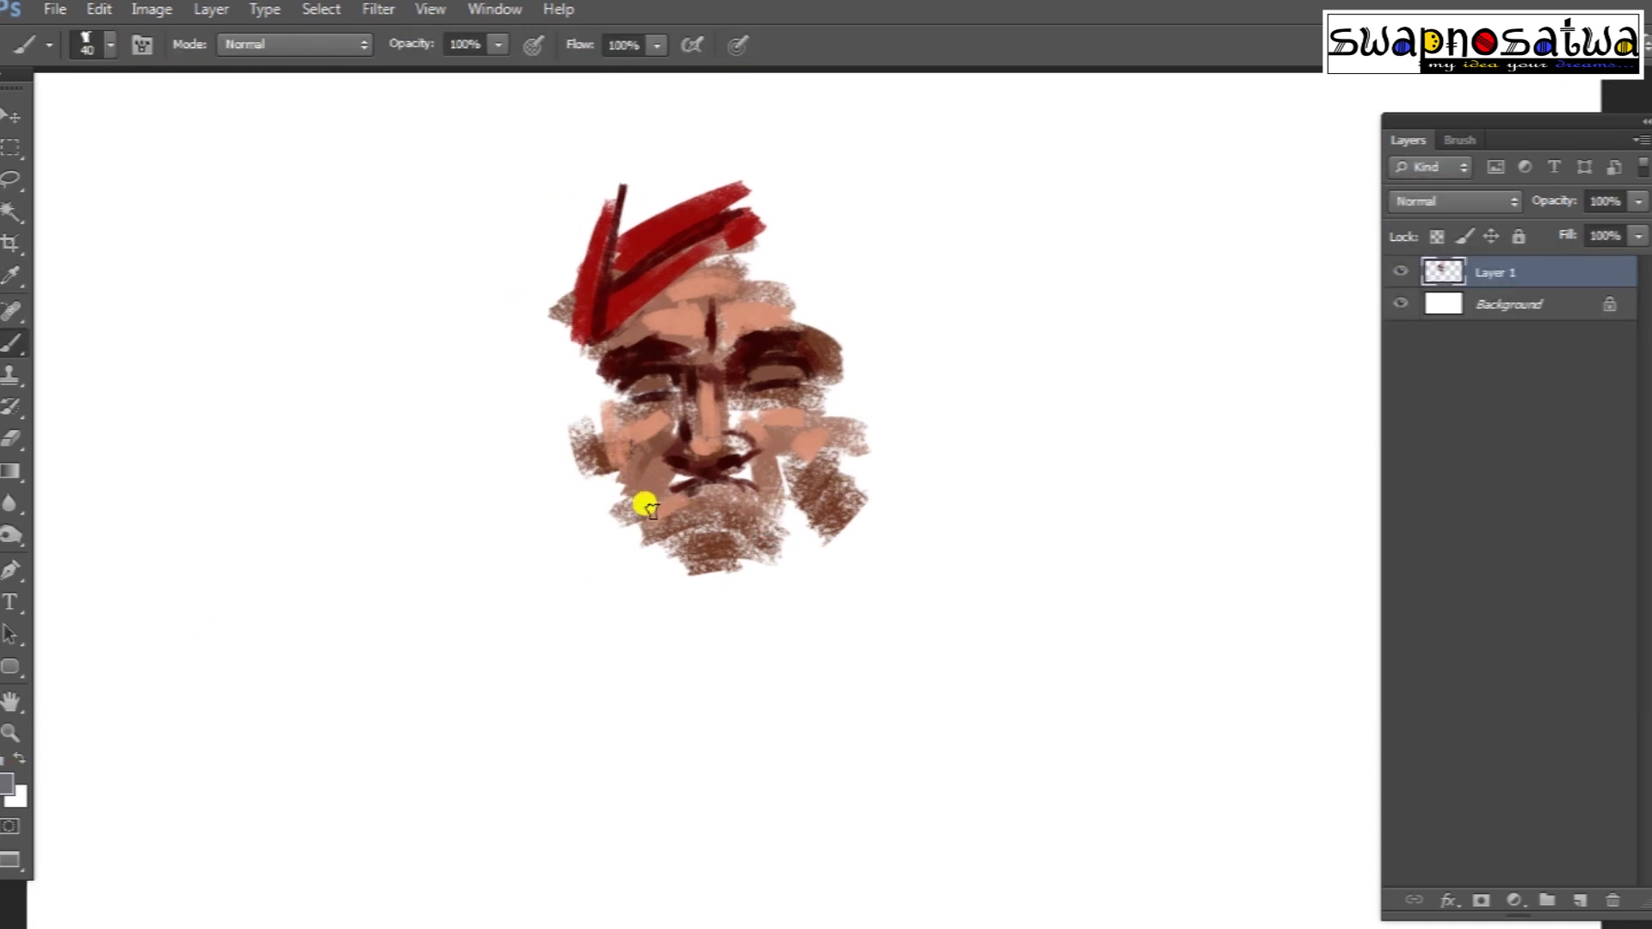
# Step: Extend the grey-blue mustache with a larger brush, then set dark maroon at size 20
pyautogui.moveTo(731, 506)
pyautogui.mouseDown()
pyautogui.moveTo(686, 489)
pyautogui.moveTo(689, 538)
pyautogui.moveTo(752, 545)
pyautogui.moveTo(745, 602)
pyautogui.mouseUp()
pyautogui.press(']')
pyautogui.press(']')
pyautogui.press(']')
pyautogui.keyDown('alt'); pyautogui.click(664, 472); pyautogui.keyUp('alt')
pyautogui.press('[')
pyautogui.press('[')
pyautogui.press('[')
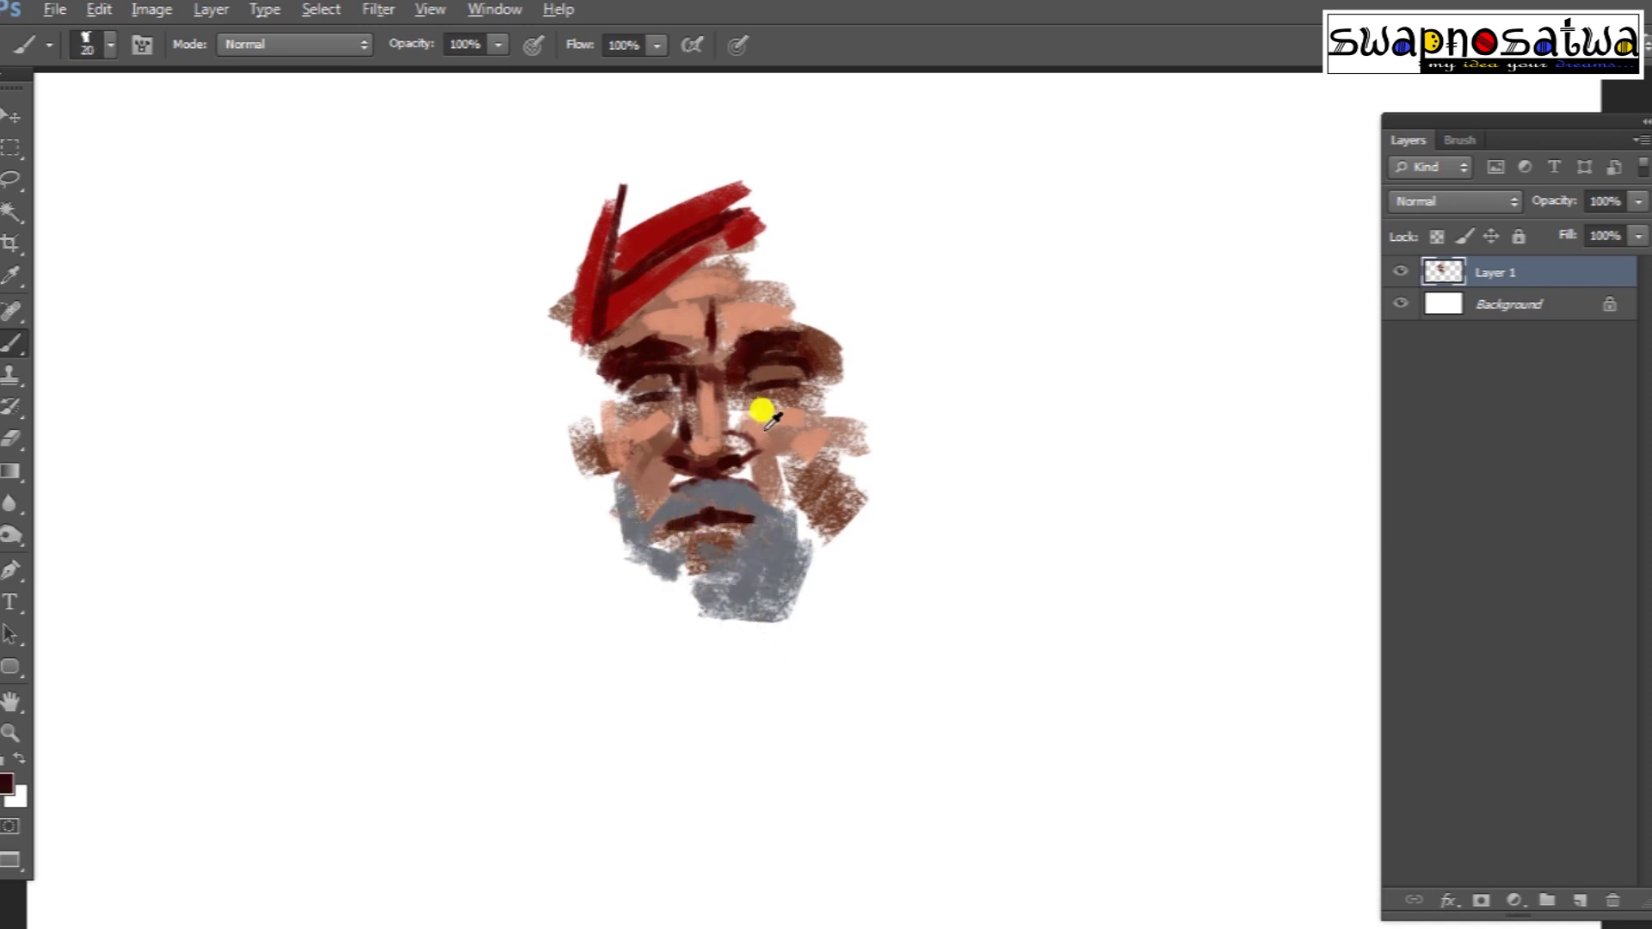
pyautogui.keyDown('alt'); pyautogui.click(749, 272); pyautogui.keyUp('alt')
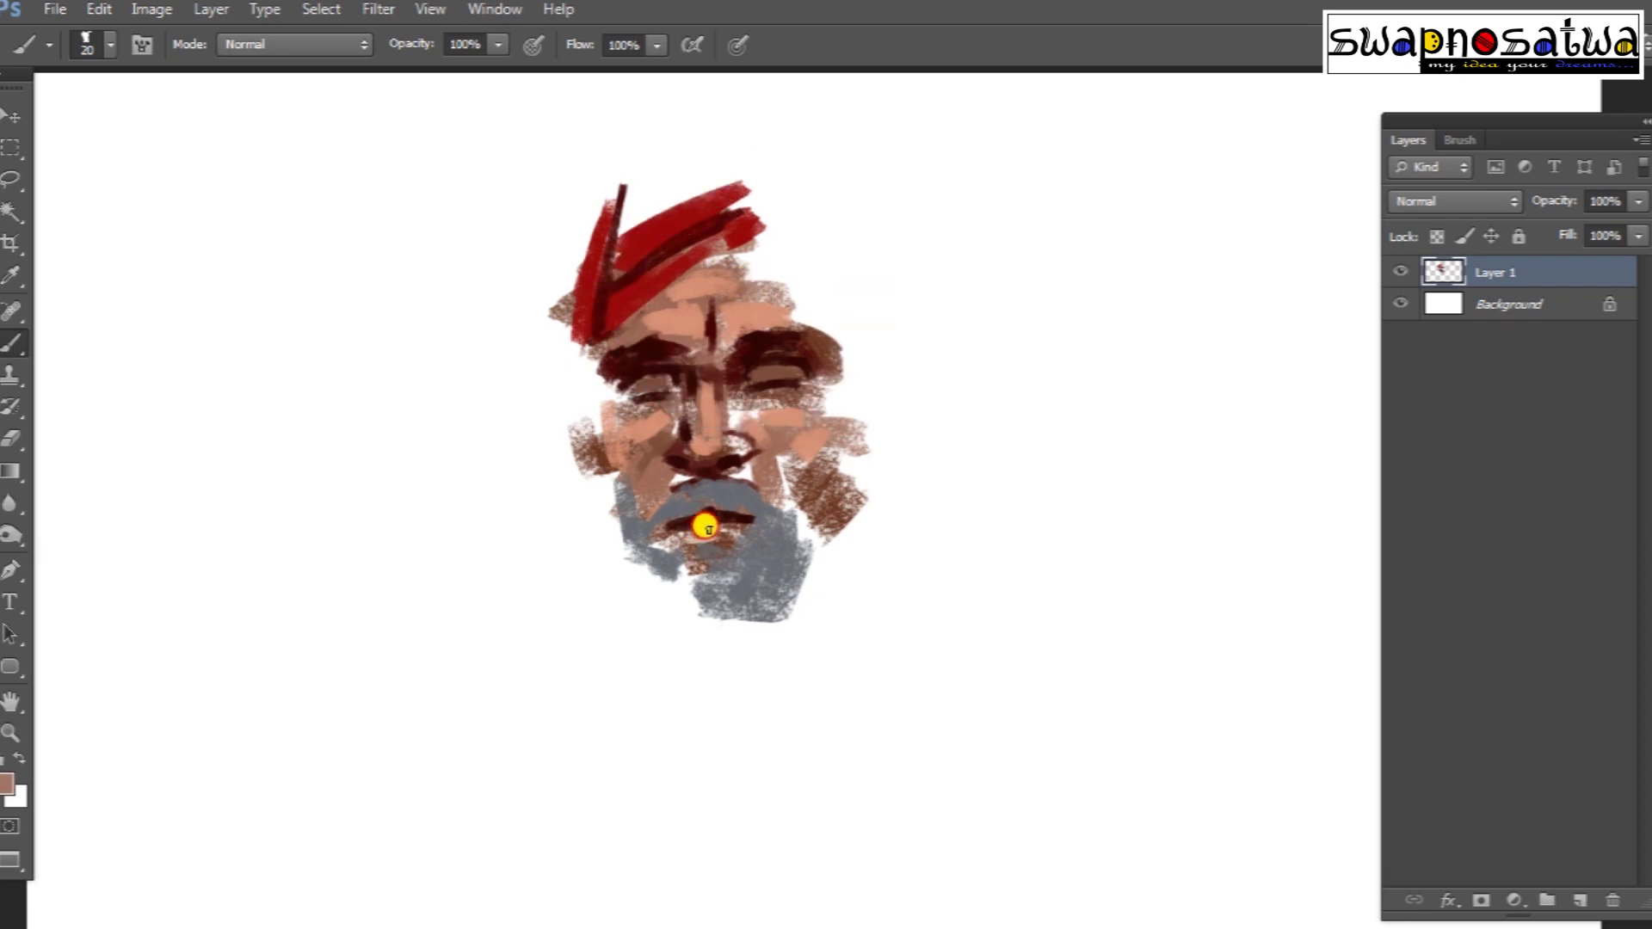
pyautogui.keyDown('alt'); pyautogui.click(721, 542); pyautogui.keyUp('alt')
pyautogui.click(763, 461)
pyautogui.click(1643, 307)
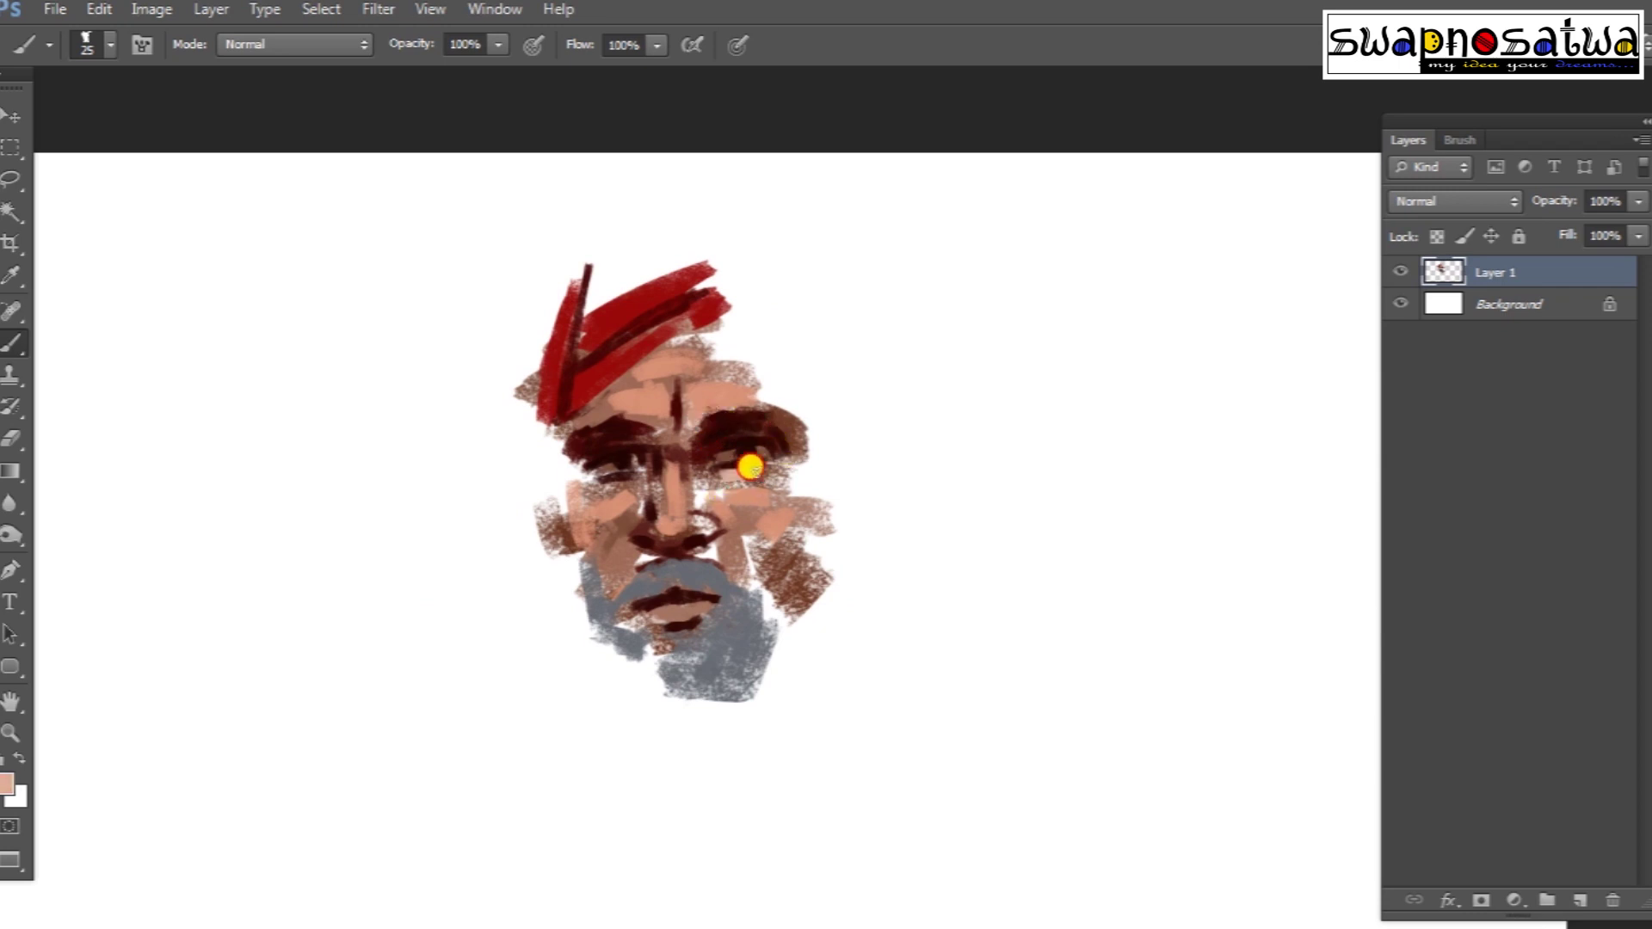
# Step: Fill the turban's left side and top with dark red at brush size 50–60
pyautogui.moveTo(660, 594)
pyautogui.mouseDown()
pyautogui.moveTo(678, 605)
pyautogui.moveTo(683, 575)
pyautogui.mouseUp()
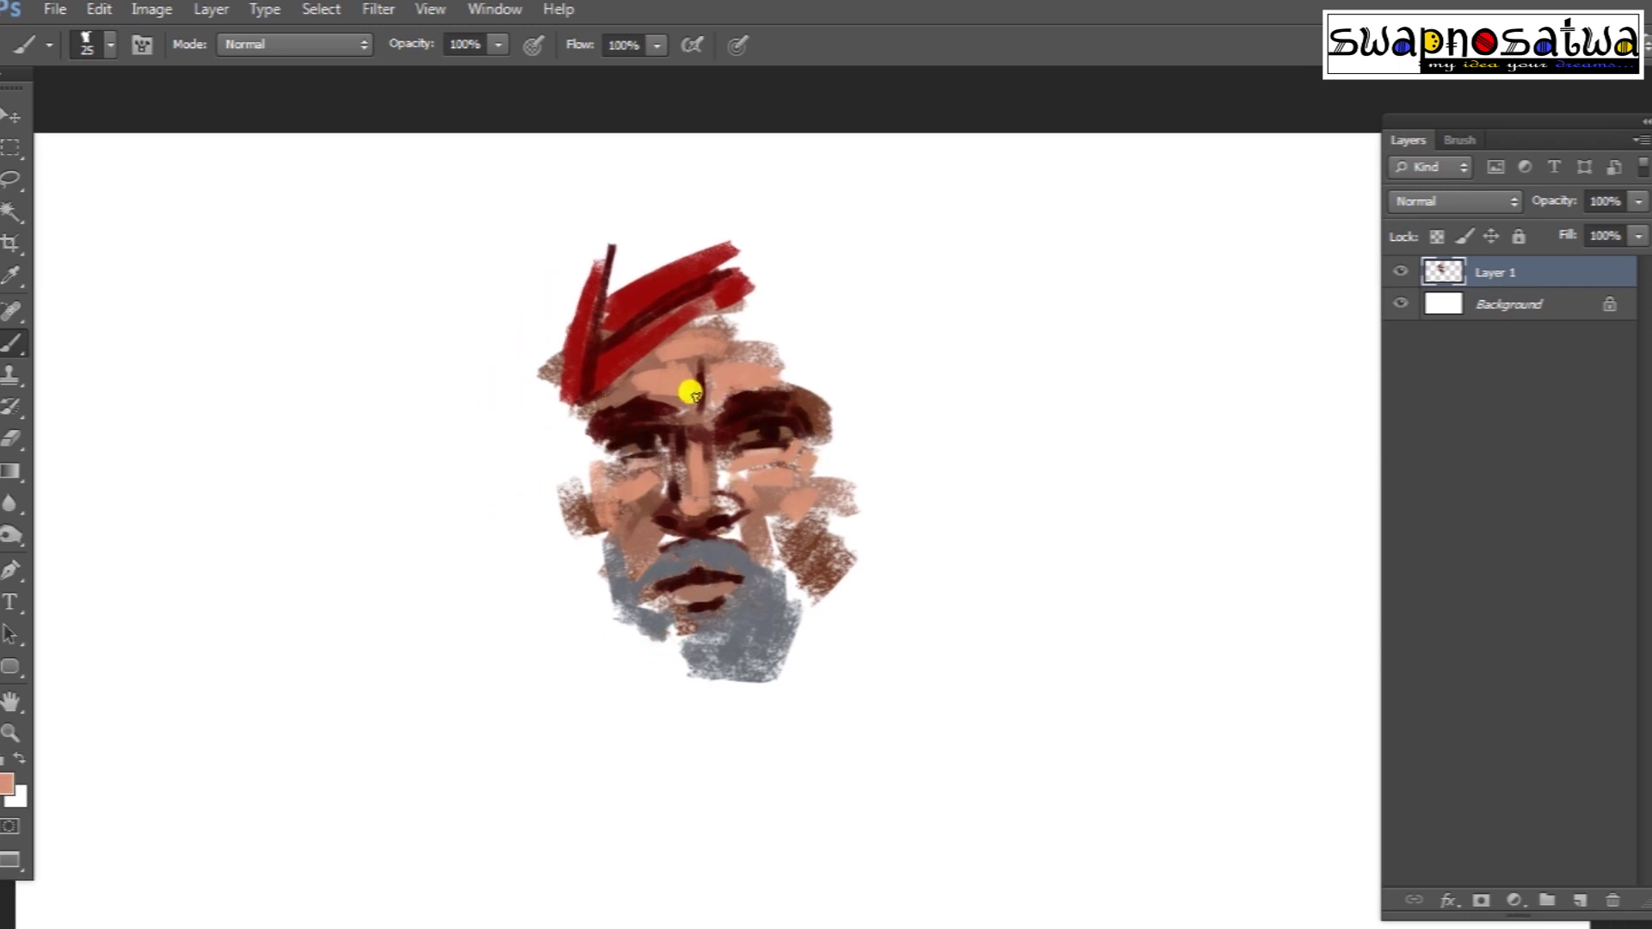
pyautogui.click(592, 353)
pyautogui.press('Return')
pyautogui.press(']')
pyautogui.moveTo(521, 331)
pyautogui.mouseDown()
pyautogui.moveTo(553, 406)
pyautogui.moveTo(571, 265)
pyautogui.moveTo(634, 325)
pyautogui.moveTo(763, 302)
pyautogui.moveTo(683, 284)
pyautogui.moveTo(710, 261)
pyautogui.moveTo(789, 353)
pyautogui.moveTo(763, 302)
pyautogui.moveTo(818, 398)
pyautogui.moveTo(790, 312)
pyautogui.moveTo(656, 214)
pyautogui.mouseUp()
pyautogui.keyDown('alt'); pyautogui.click(689, 309); pyautogui.keyUp('alt')
# Step: Add red strokes and an upward sweep atop the turban, brush growing to 80
pyautogui.press('[')
pyautogui.press('[')
pyautogui.press('[')
pyautogui.keyDown('alt'); pyautogui.click(616, 280); pyautogui.keyUp('alt')
pyautogui.moveTo(616, 280); pyautogui.dragTo(705, 211)
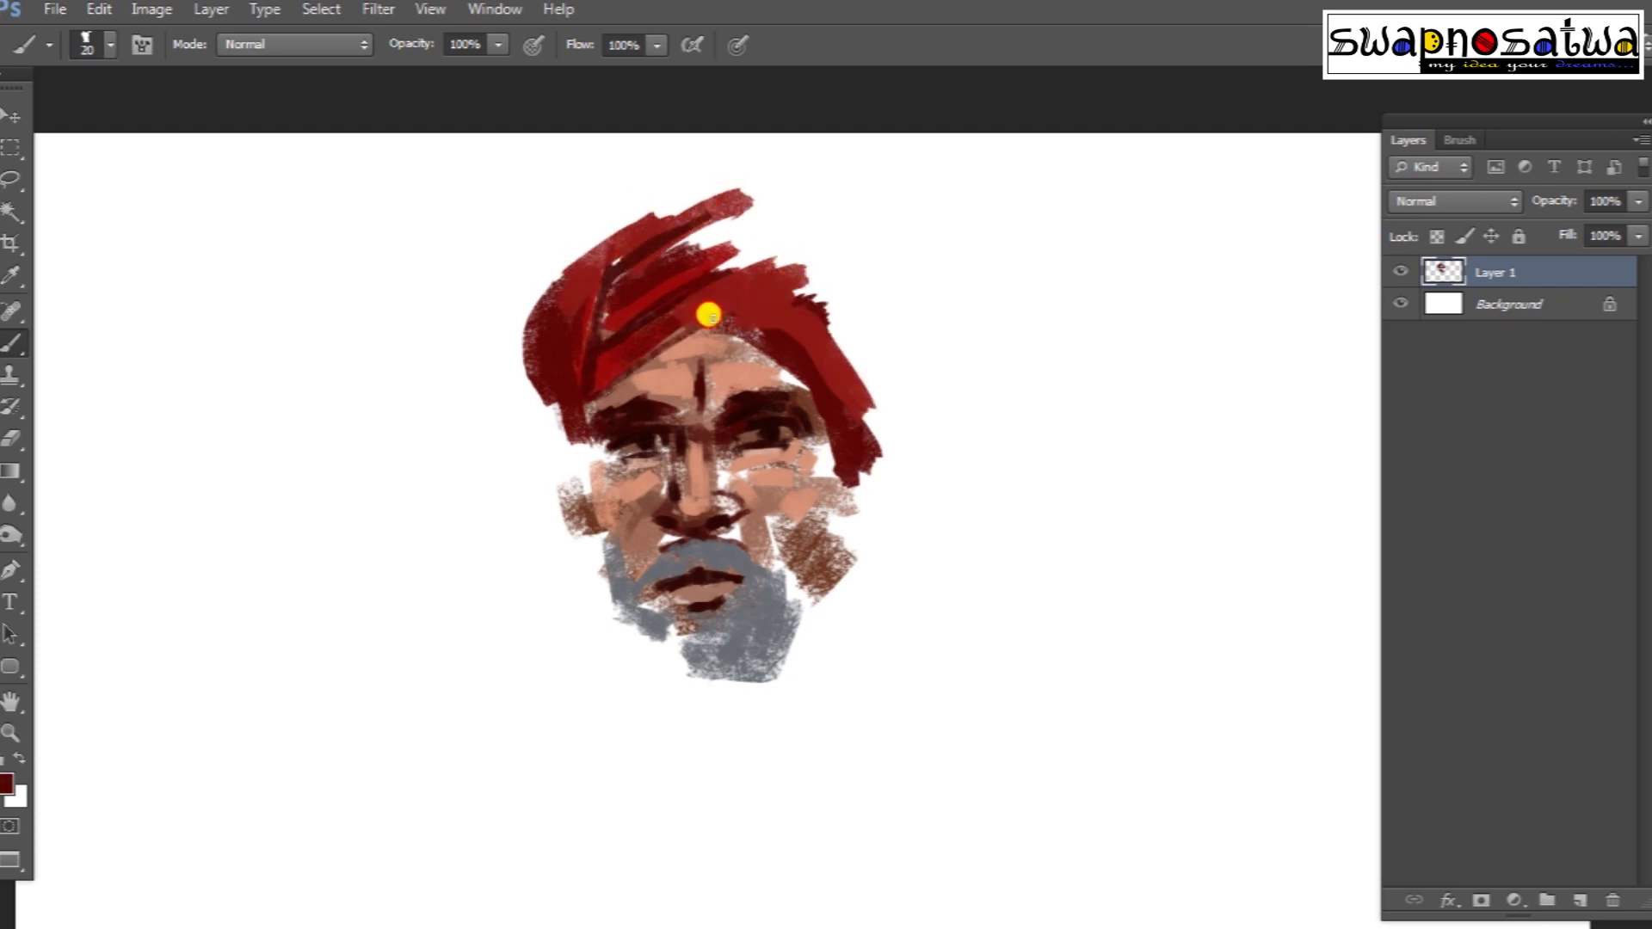
pyautogui.keyDown('alt'); pyautogui.click(748, 299); pyautogui.keyUp('alt')
pyautogui.keyDown('alt'); pyautogui.click(601, 343); pyautogui.keyUp('alt')
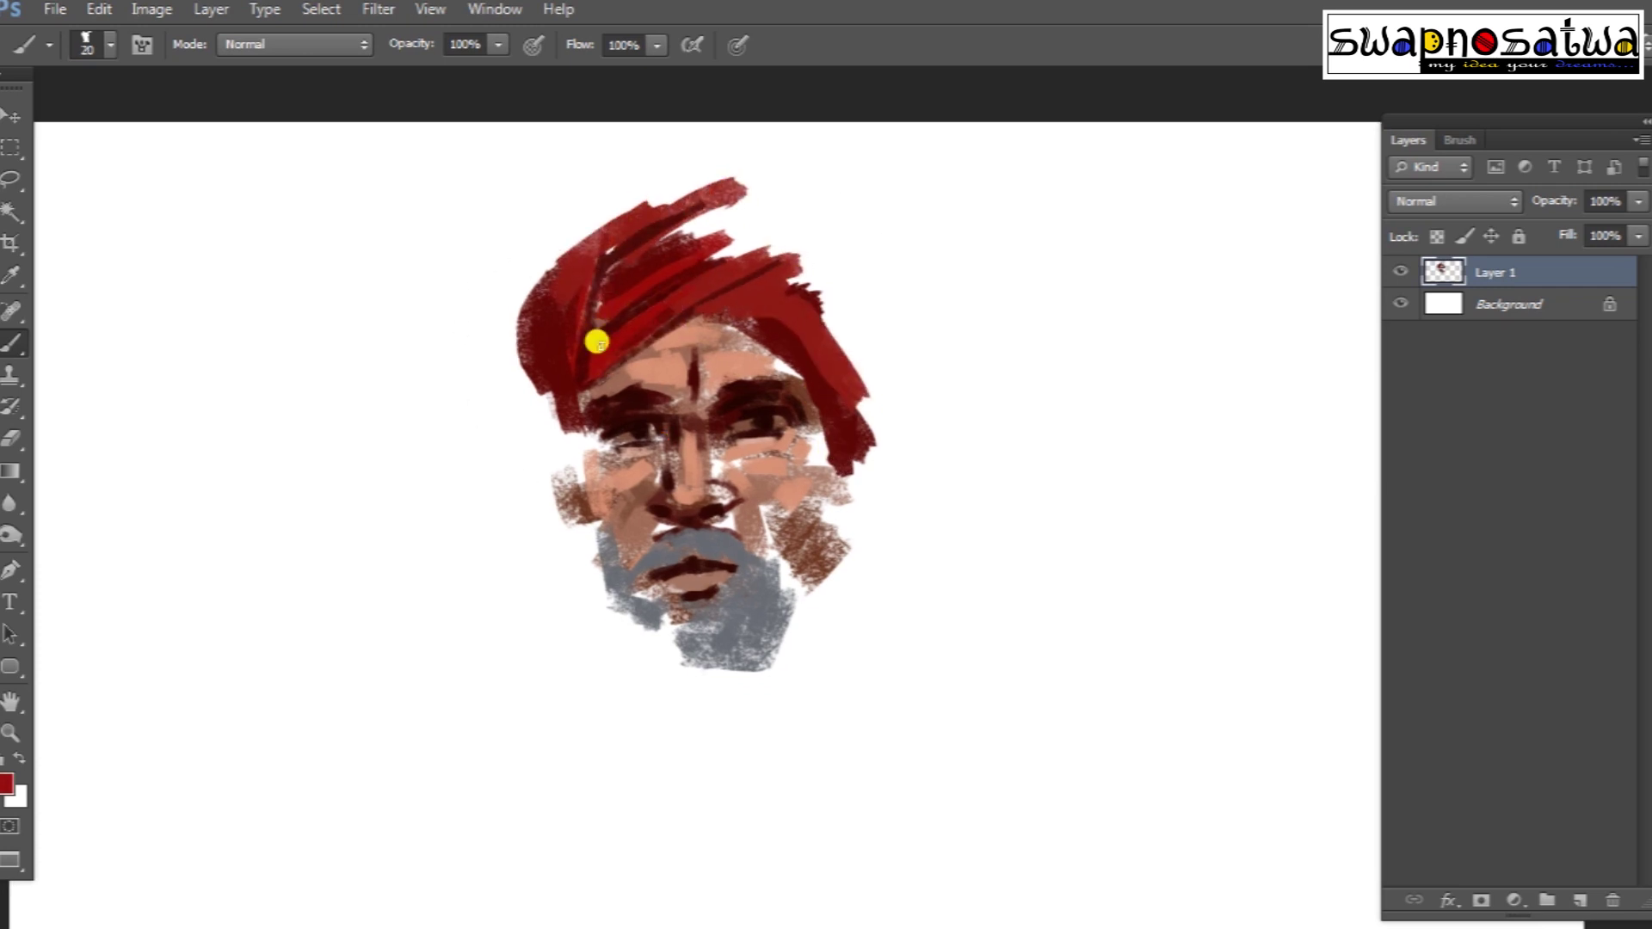
pyautogui.moveTo(757, 303)
pyautogui.mouseDown()
pyautogui.moveTo(826, 288)
pyautogui.moveTo(841, 376)
pyautogui.moveTo(878, 404)
pyautogui.mouseUp()
pyautogui.press('Return')
pyautogui.press(']')
pyautogui.press(']')
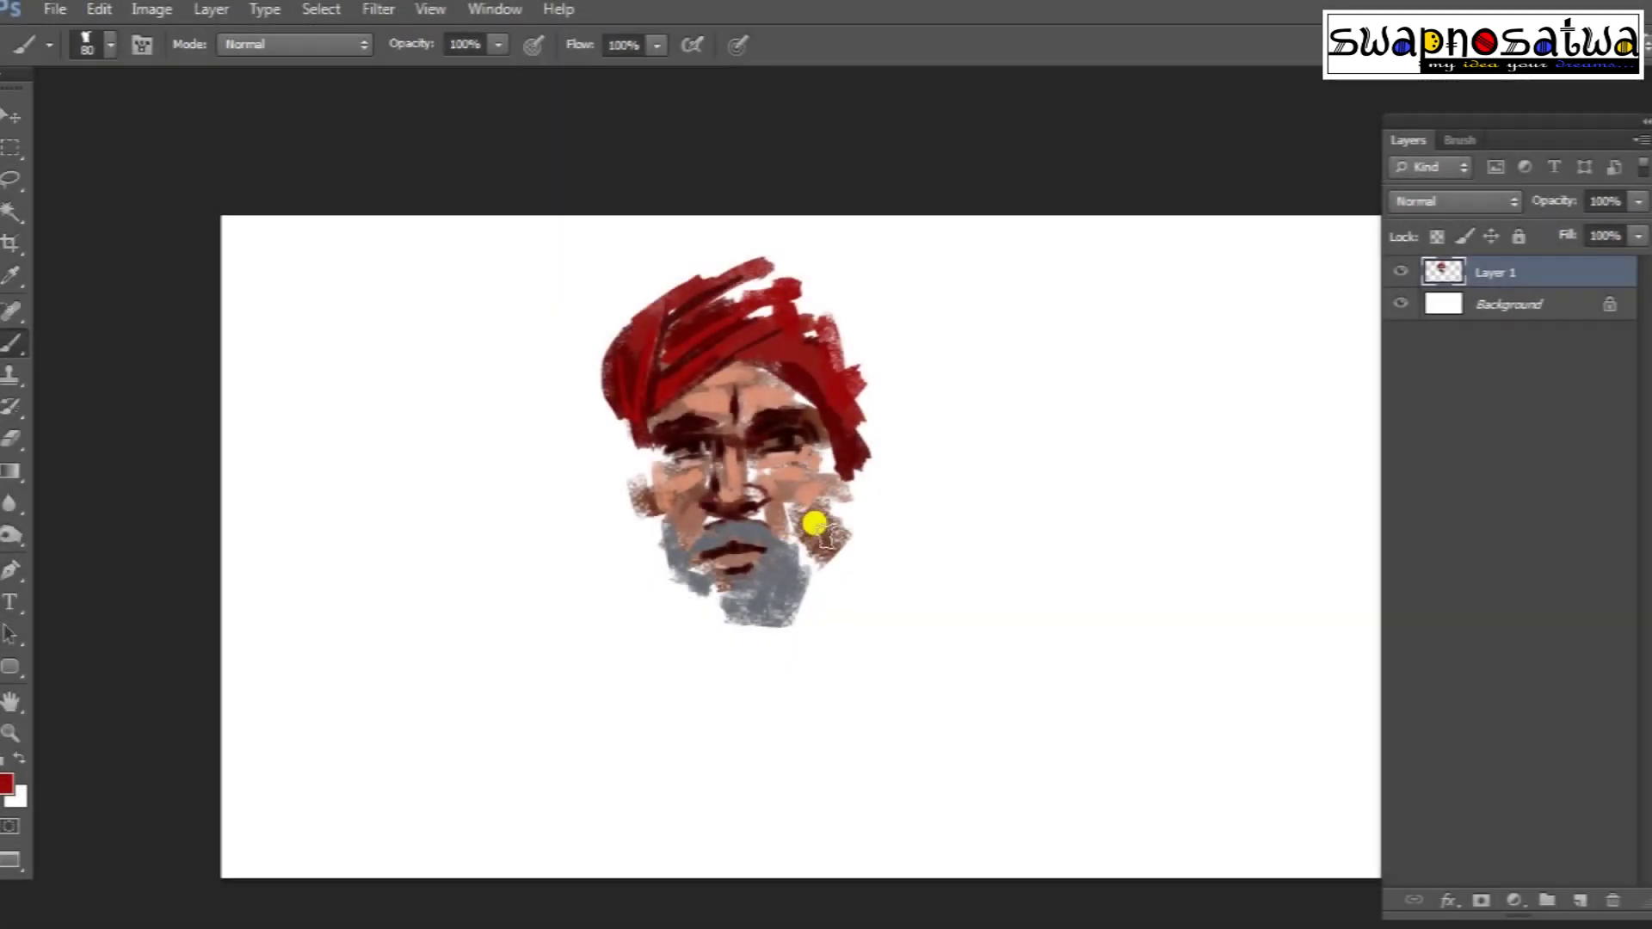
# Step: Sample maroon and tan tones from the forehead and set the brush to 30
pyautogui.keyDown('alt'); pyautogui.click(664, 421); pyautogui.keyUp('alt')
pyautogui.press('[')
pyautogui.press('[')
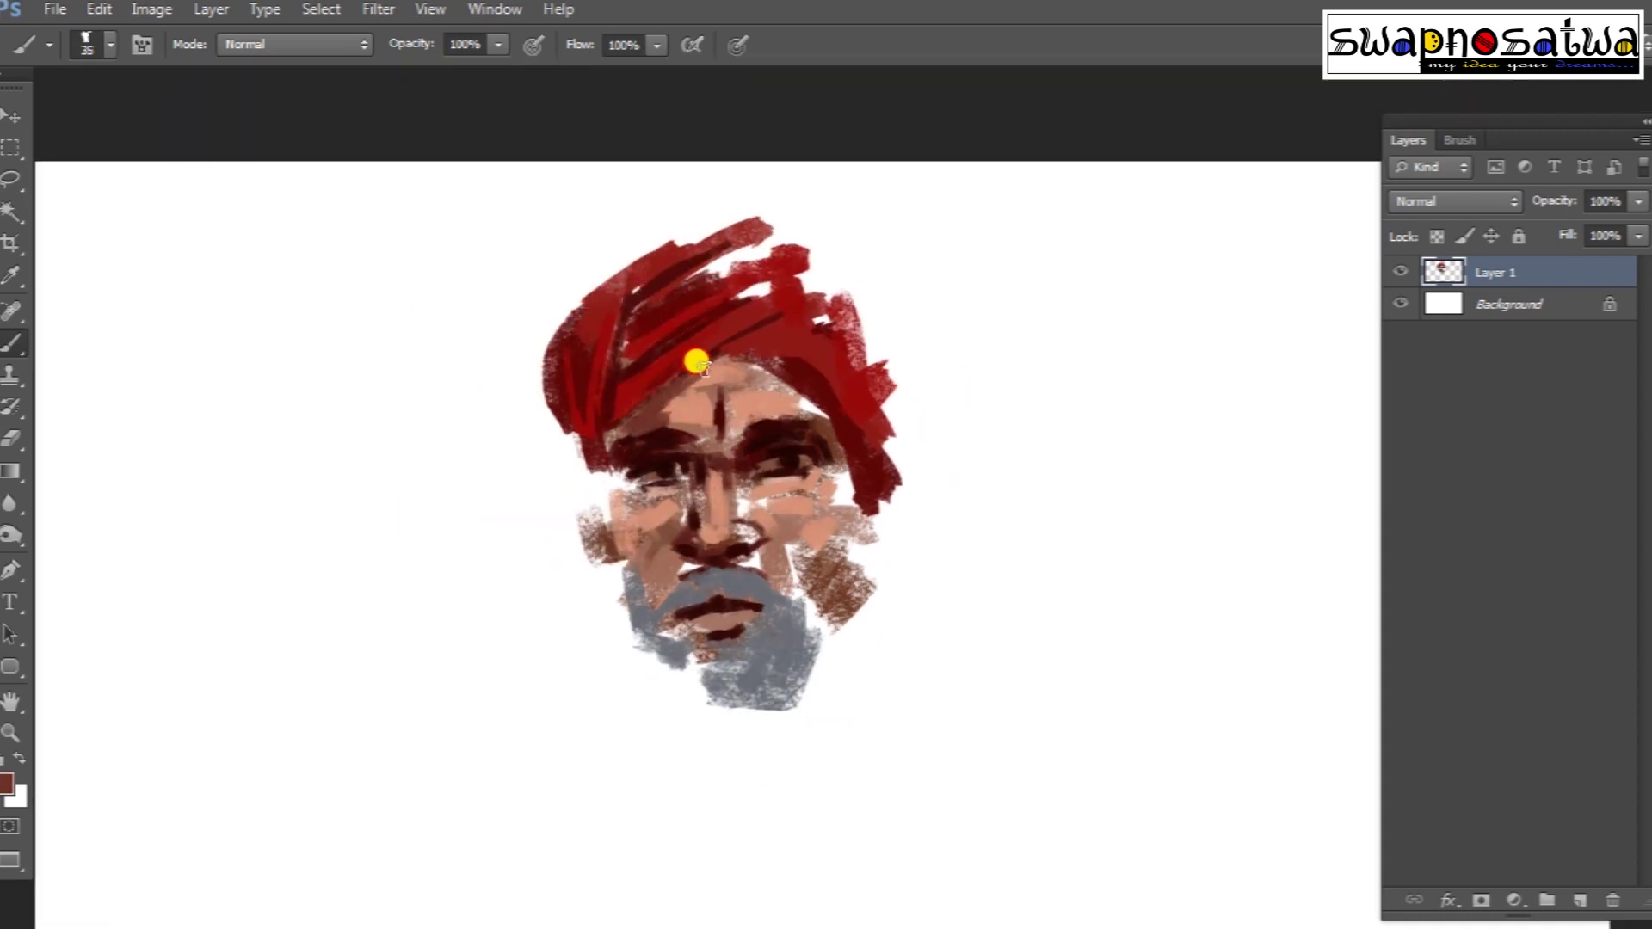
pyautogui.keyDown('alt'); pyautogui.click(676, 398); pyautogui.keyUp('alt')
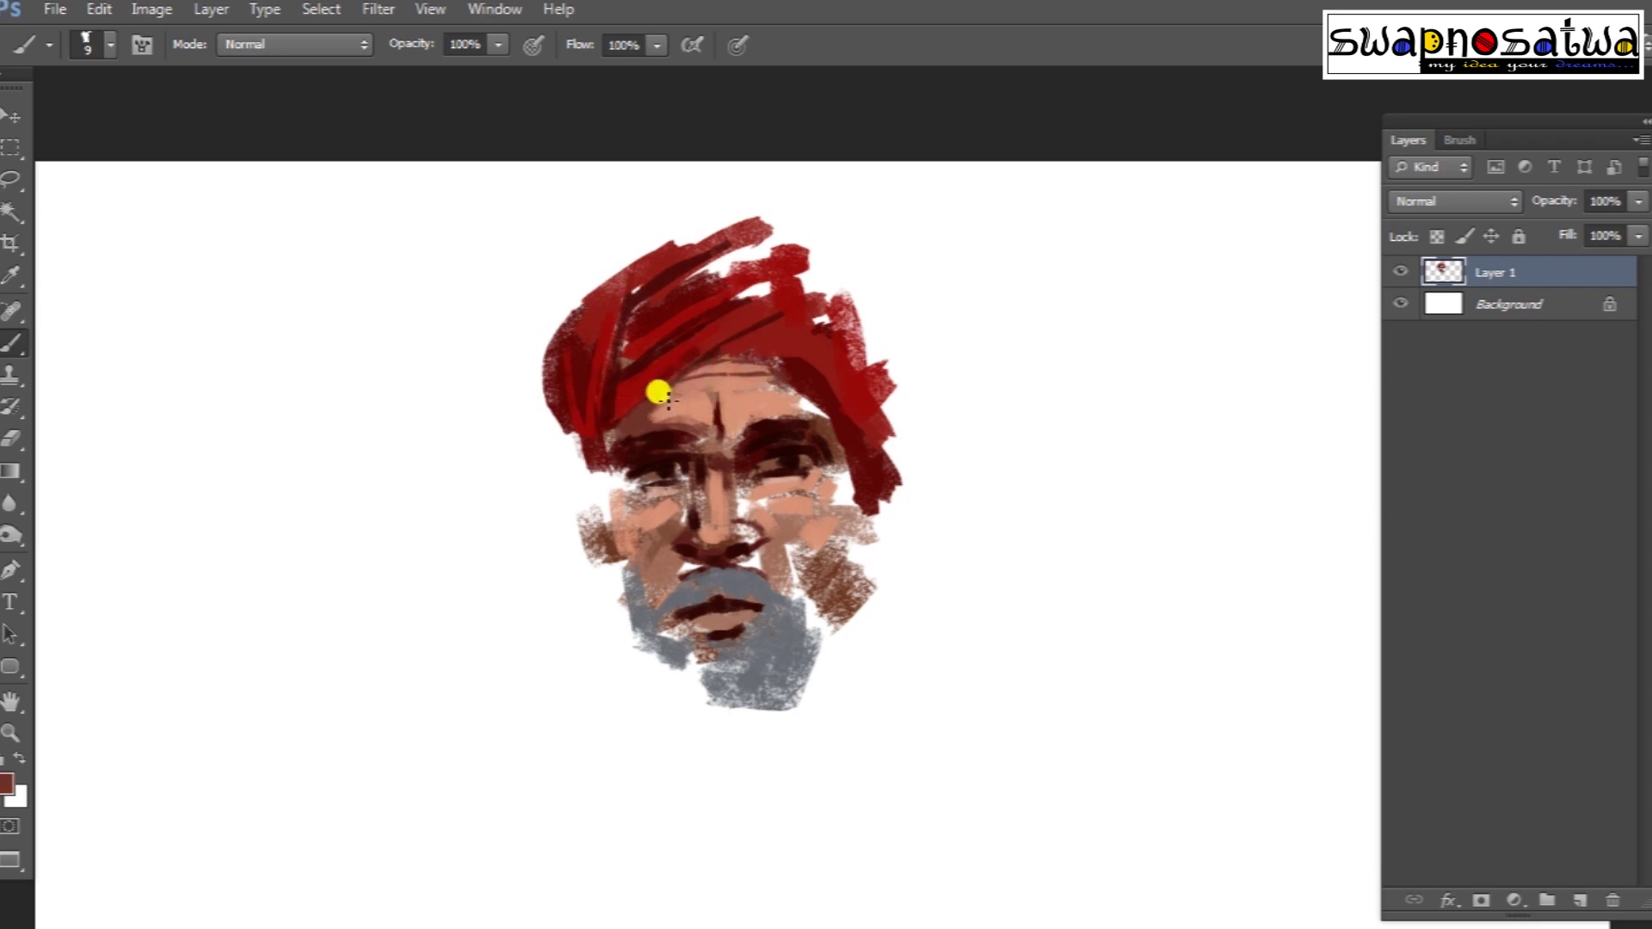
pyautogui.press(']')
pyautogui.press(']')
pyautogui.press(']')
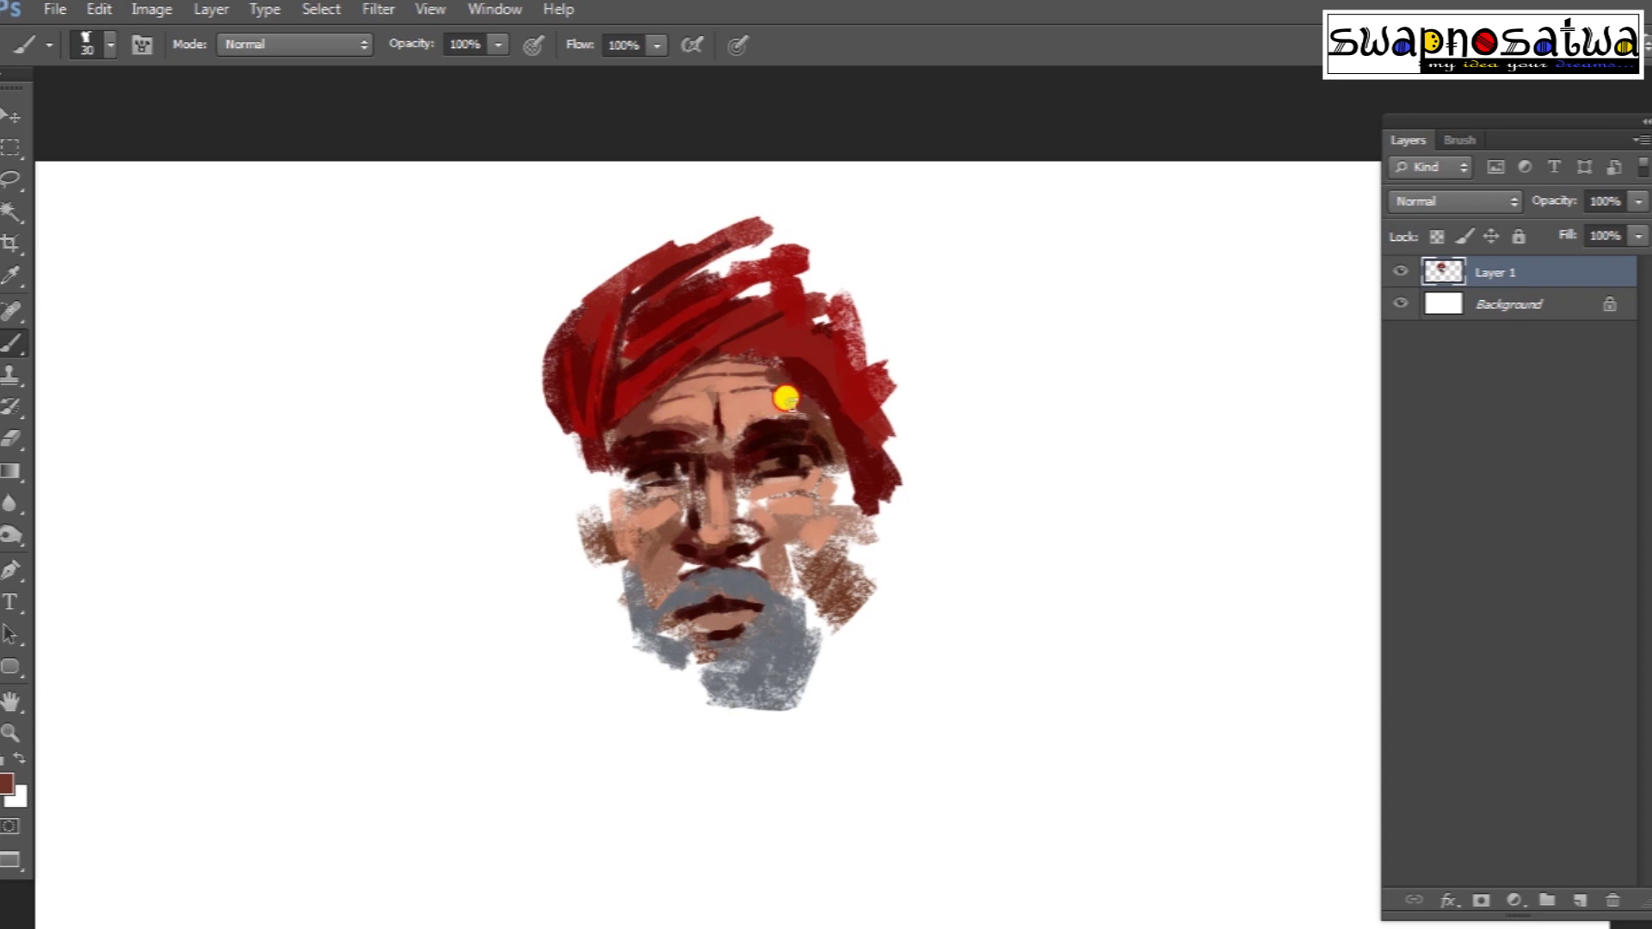
pyautogui.scroll(-1, 785, 453)
pyautogui.keyDown('alt'); pyautogui.click(679, 375); pyautogui.keyUp('alt')
pyautogui.keyDown('alt'); pyautogui.click(657, 373); pyautogui.keyUp('alt')
pyautogui.keyDown('alt'); pyautogui.click(686, 357); pyautogui.keyUp('alt')
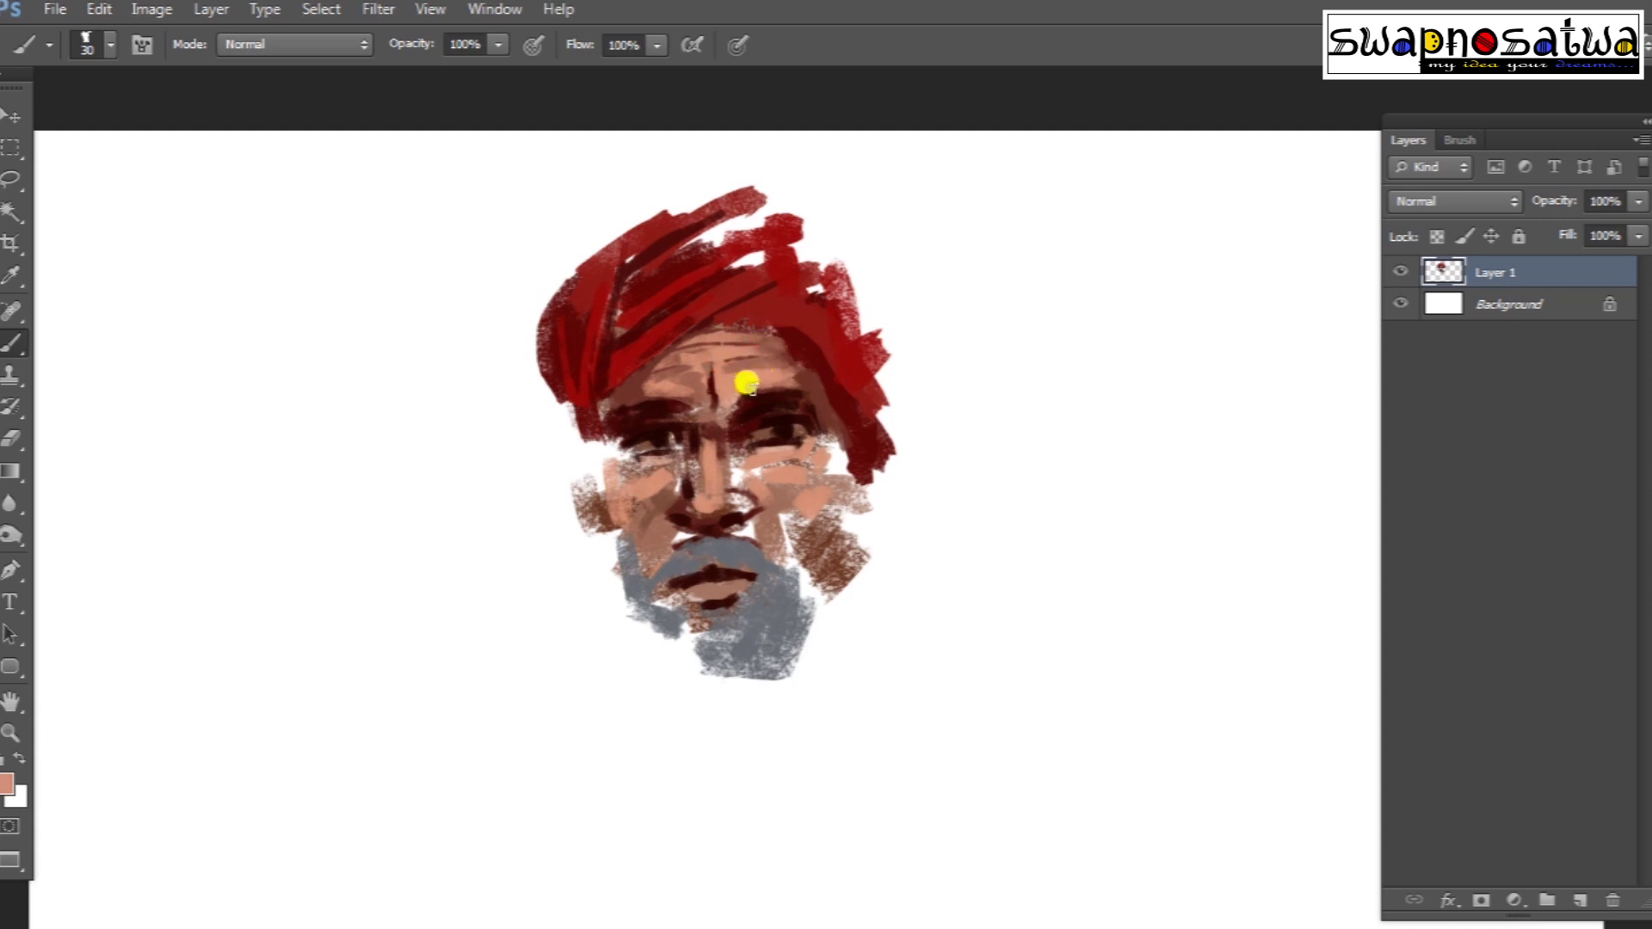
# Step: Darken the area around the right eye with dark maroon strokes
pyautogui.scroll(-1, 752, 358)
pyautogui.keyDown('alt'); pyautogui.click(752, 358); pyautogui.keyUp('alt')
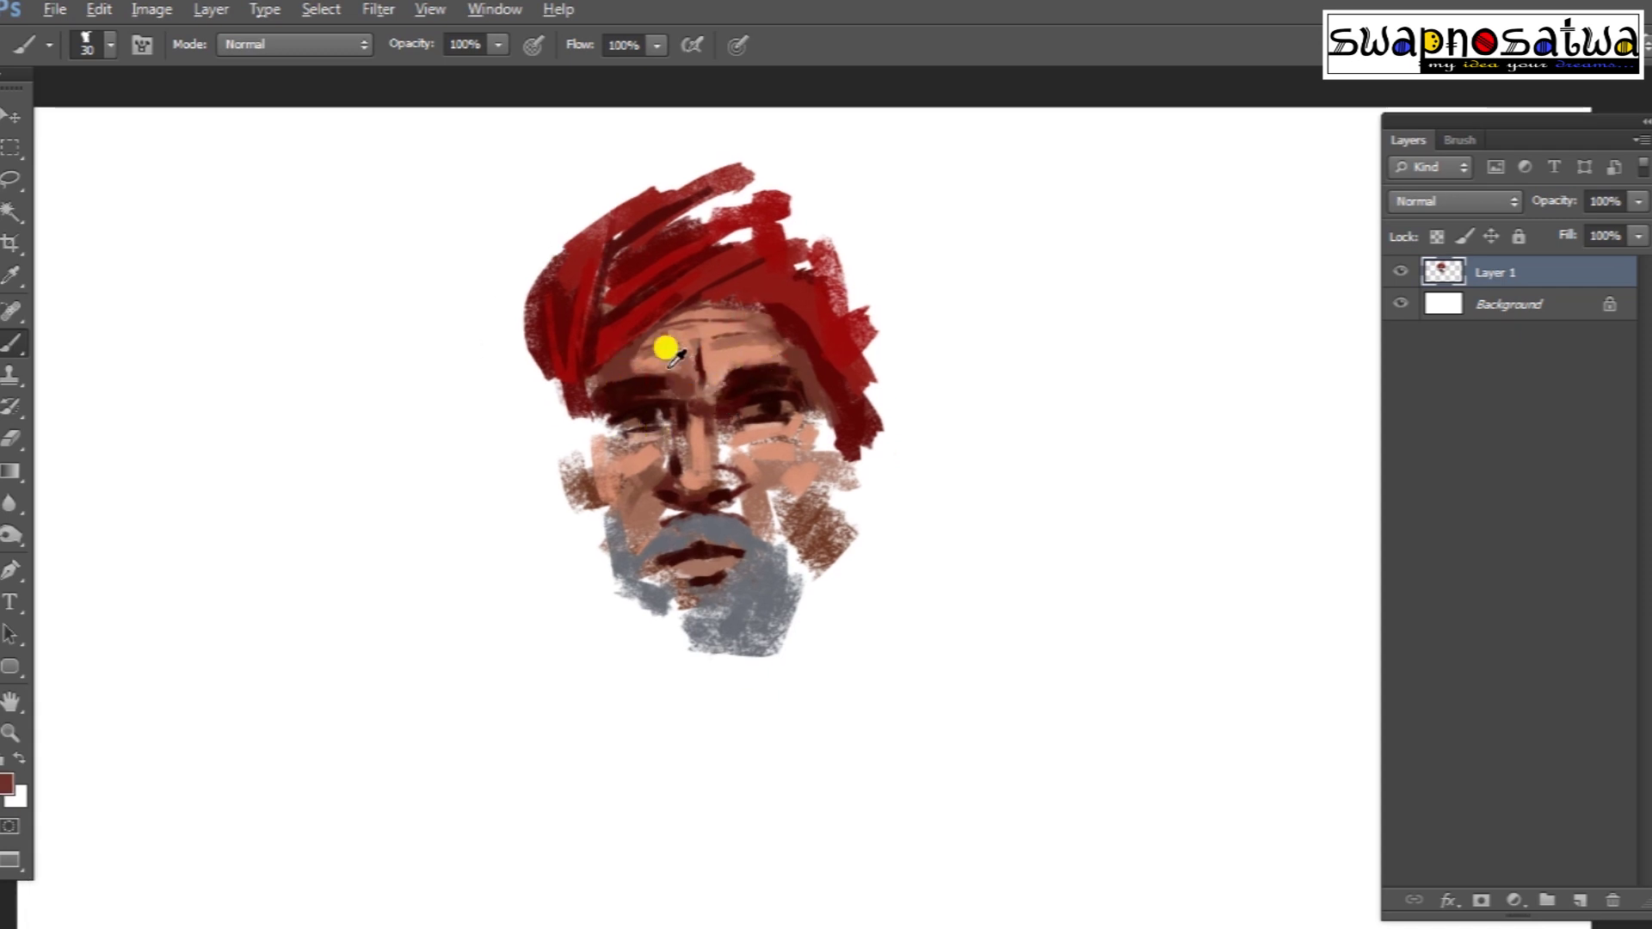
pyautogui.keyDown('alt'); pyautogui.click(713, 384); pyautogui.keyUp('alt')
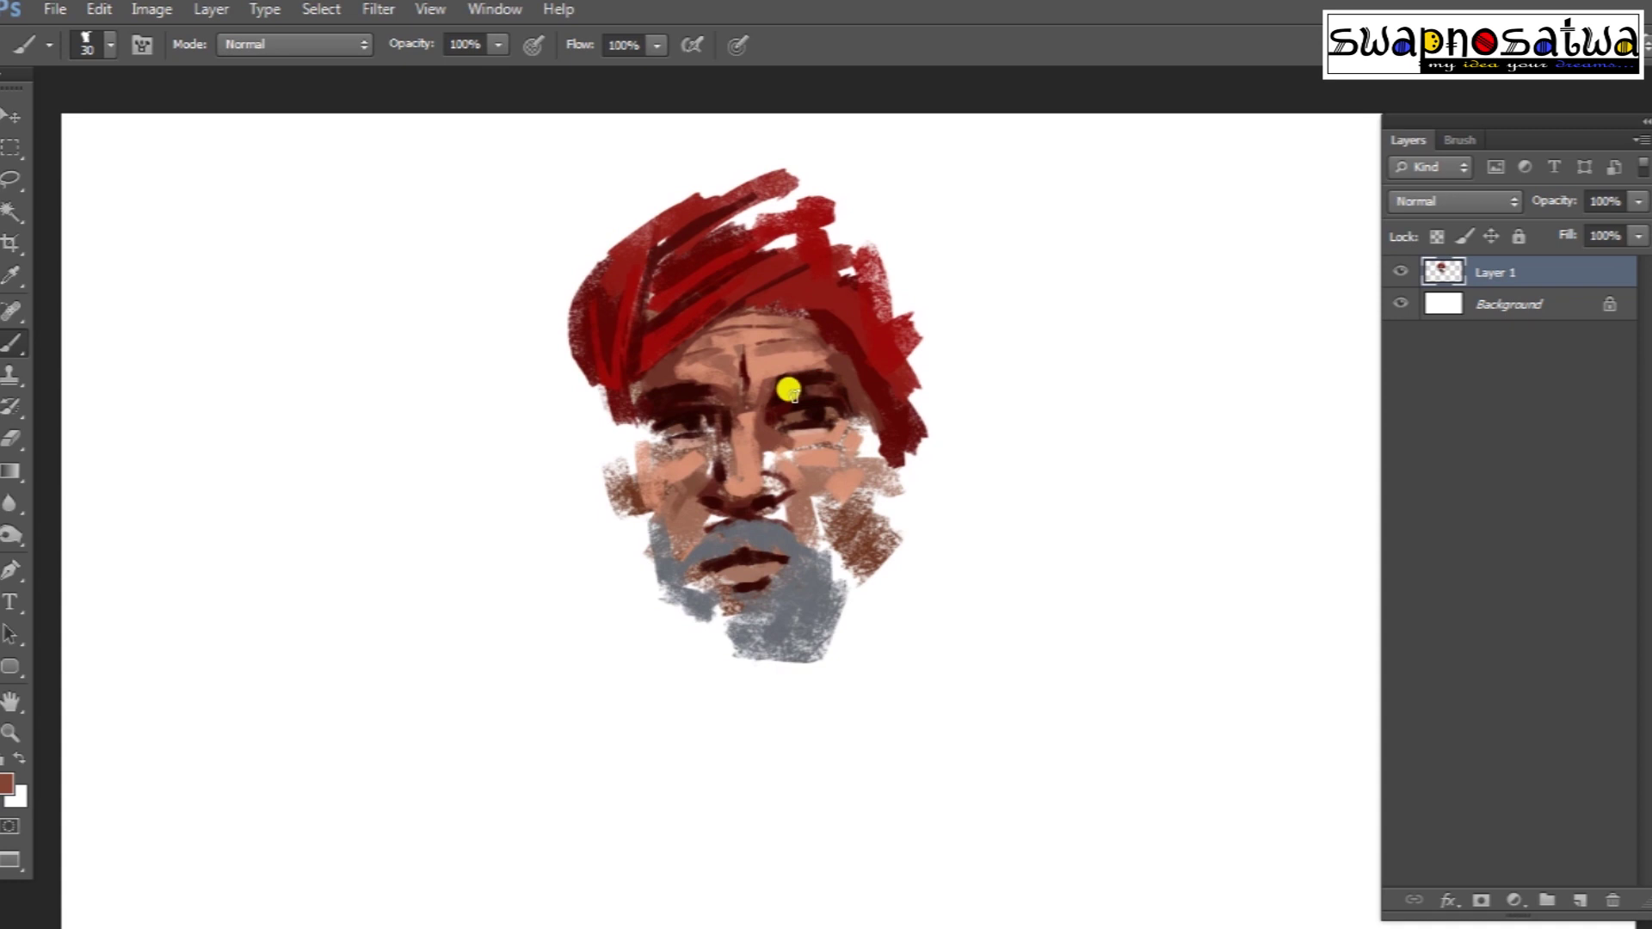
pyautogui.keyDown('alt'); pyautogui.click(815, 397); pyautogui.keyUp('alt')
pyautogui.keyDown('alt'); pyautogui.click(776, 423); pyautogui.keyUp('alt')
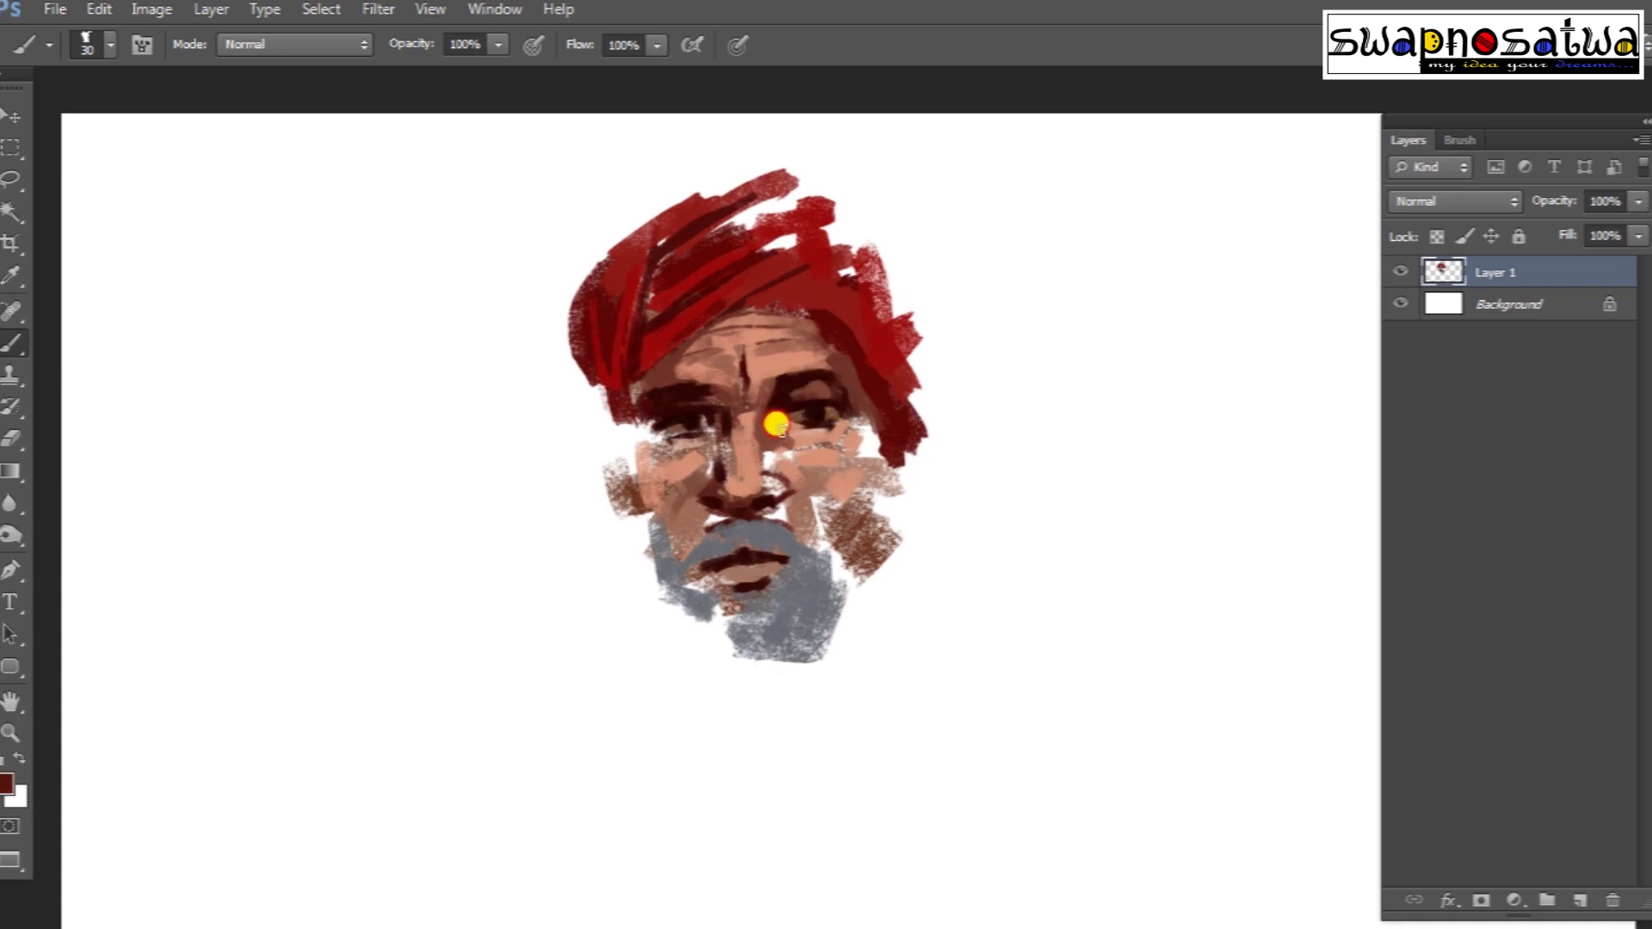
pyautogui.keyDown('alt'); pyautogui.click(812, 418); pyautogui.keyUp('alt')
pyautogui.moveTo(835, 430)
pyautogui.mouseDown()
pyautogui.moveTo(844, 383)
pyautogui.moveTo(860, 416)
pyautogui.mouseUp()
pyautogui.keyDown('alt'); pyautogui.click(790, 427); pyautogui.keyUp('alt')
pyautogui.keyDown('alt'); pyautogui.click(757, 439); pyautogui.keyUp('alt')
# Step: Repaint the nose bridge in a lighter peach tone with a dark shadow under the tip
pyautogui.scroll(-1, 793, 351)
pyautogui.keyDown('alt'); pyautogui.click(802, 381); pyautogui.keyUp('alt')
pyautogui.hscroll(-3, 864, 467)
pyautogui.keyDown('alt'); pyautogui.click(744, 387); pyautogui.keyUp('alt')
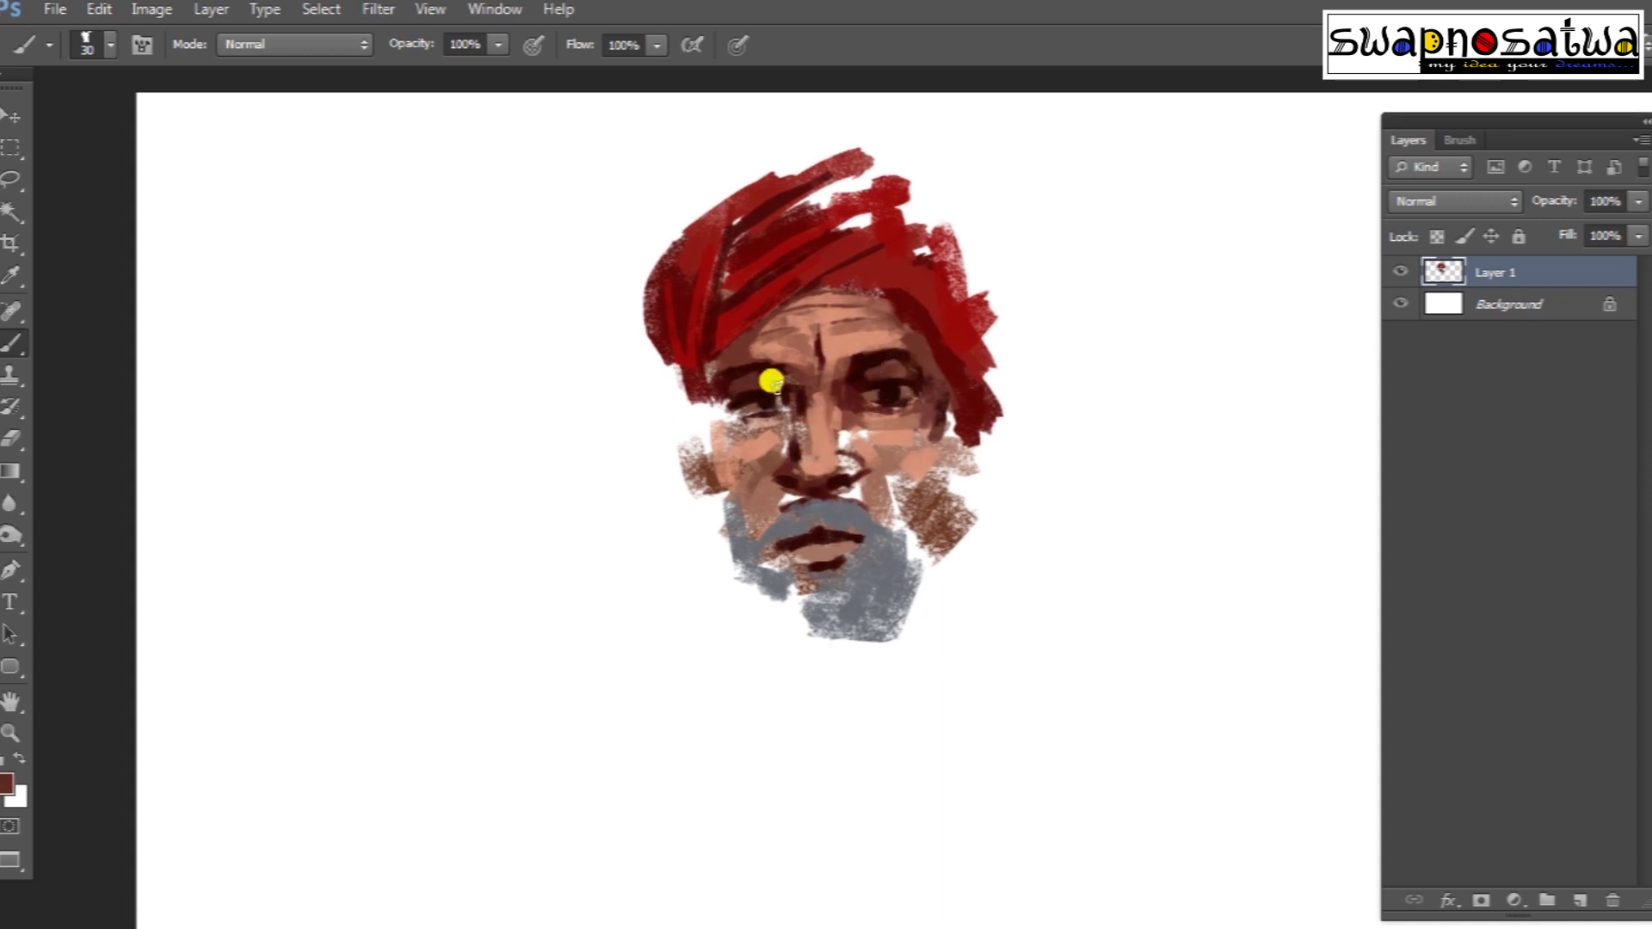
pyautogui.keyDown('alt'); pyautogui.click(858, 357); pyautogui.keyUp('alt')
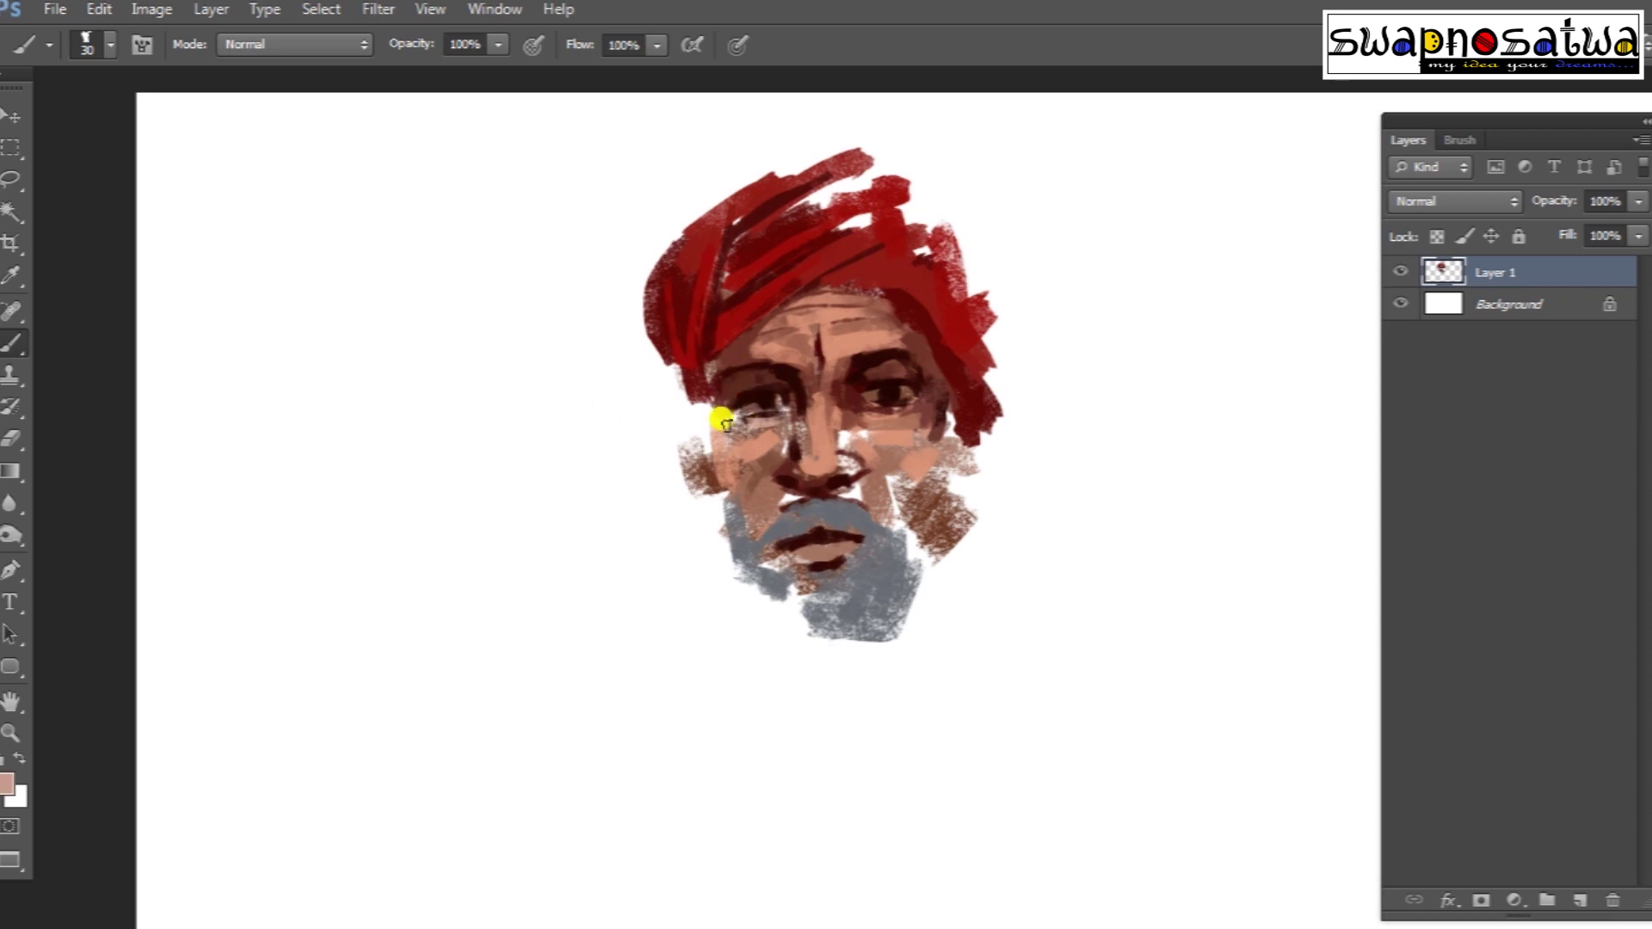
pyautogui.keyDown('alt'); pyautogui.click(753, 421); pyautogui.keyUp('alt')
pyautogui.hscroll(3, 693, 480)
pyautogui.moveTo(748, 420)
pyautogui.mouseDown()
pyautogui.moveTo(734, 384)
pyautogui.moveTo(711, 436)
pyautogui.moveTo(749, 443)
pyautogui.mouseUp()
pyautogui.keyDown('alt'); pyautogui.click(711, 435); pyautogui.keyUp('alt')
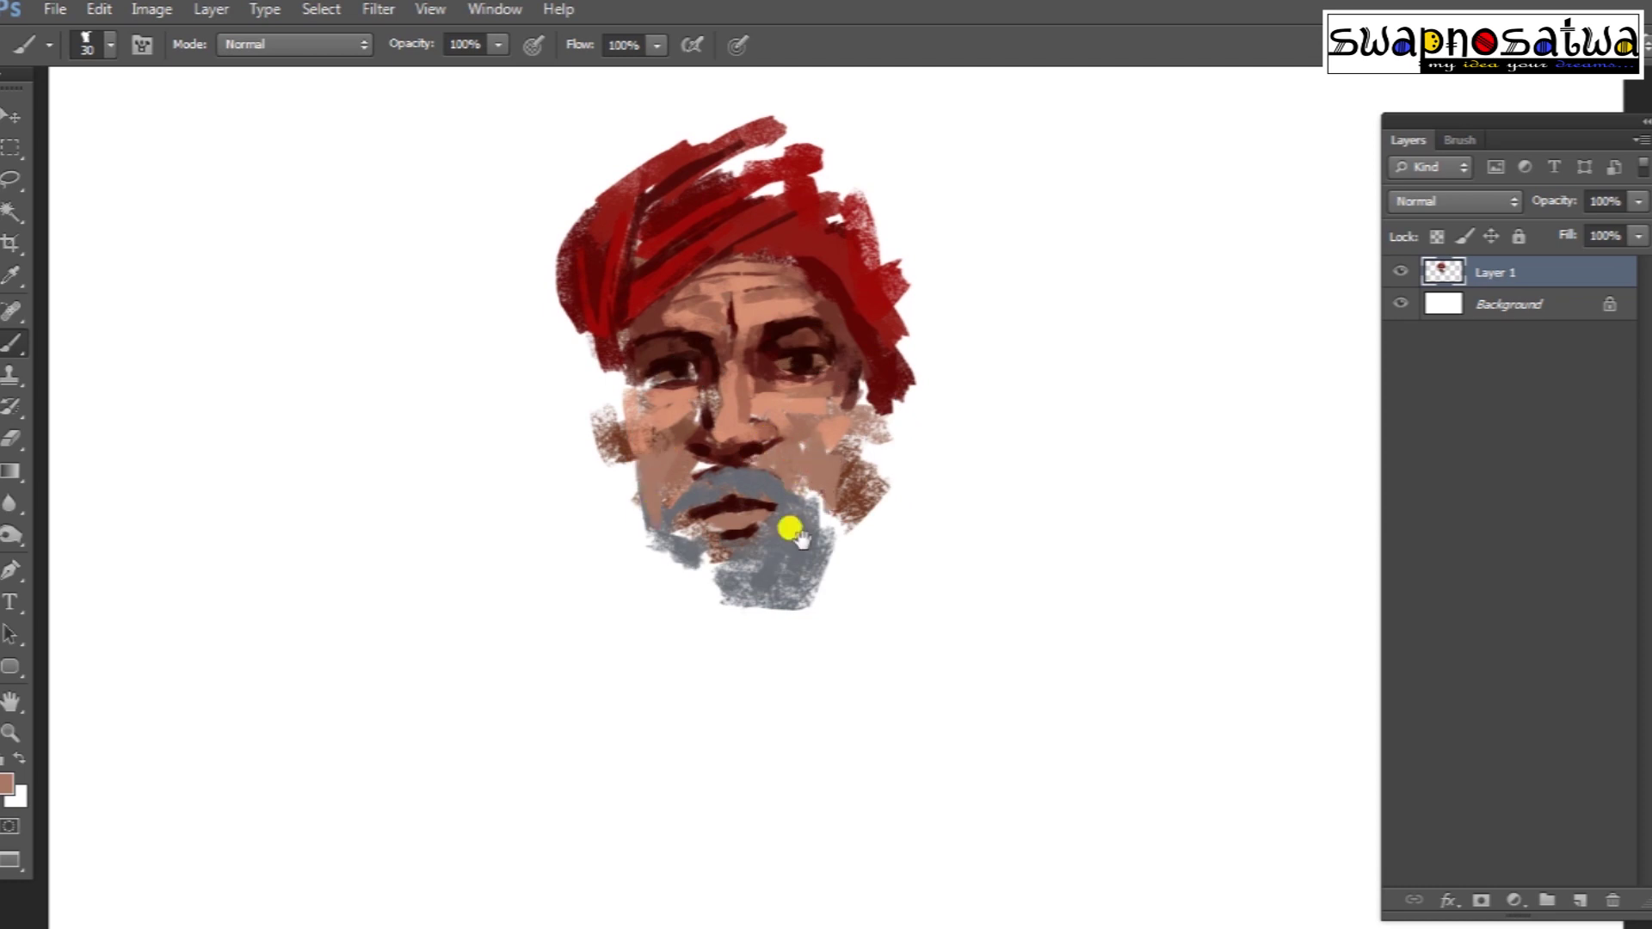
# Step: Reposition the view, sample cheek and eye tones, and enlarge the brush from 30 to 50
pyautogui.moveTo(789, 528); pyautogui.dragTo(803, 558)
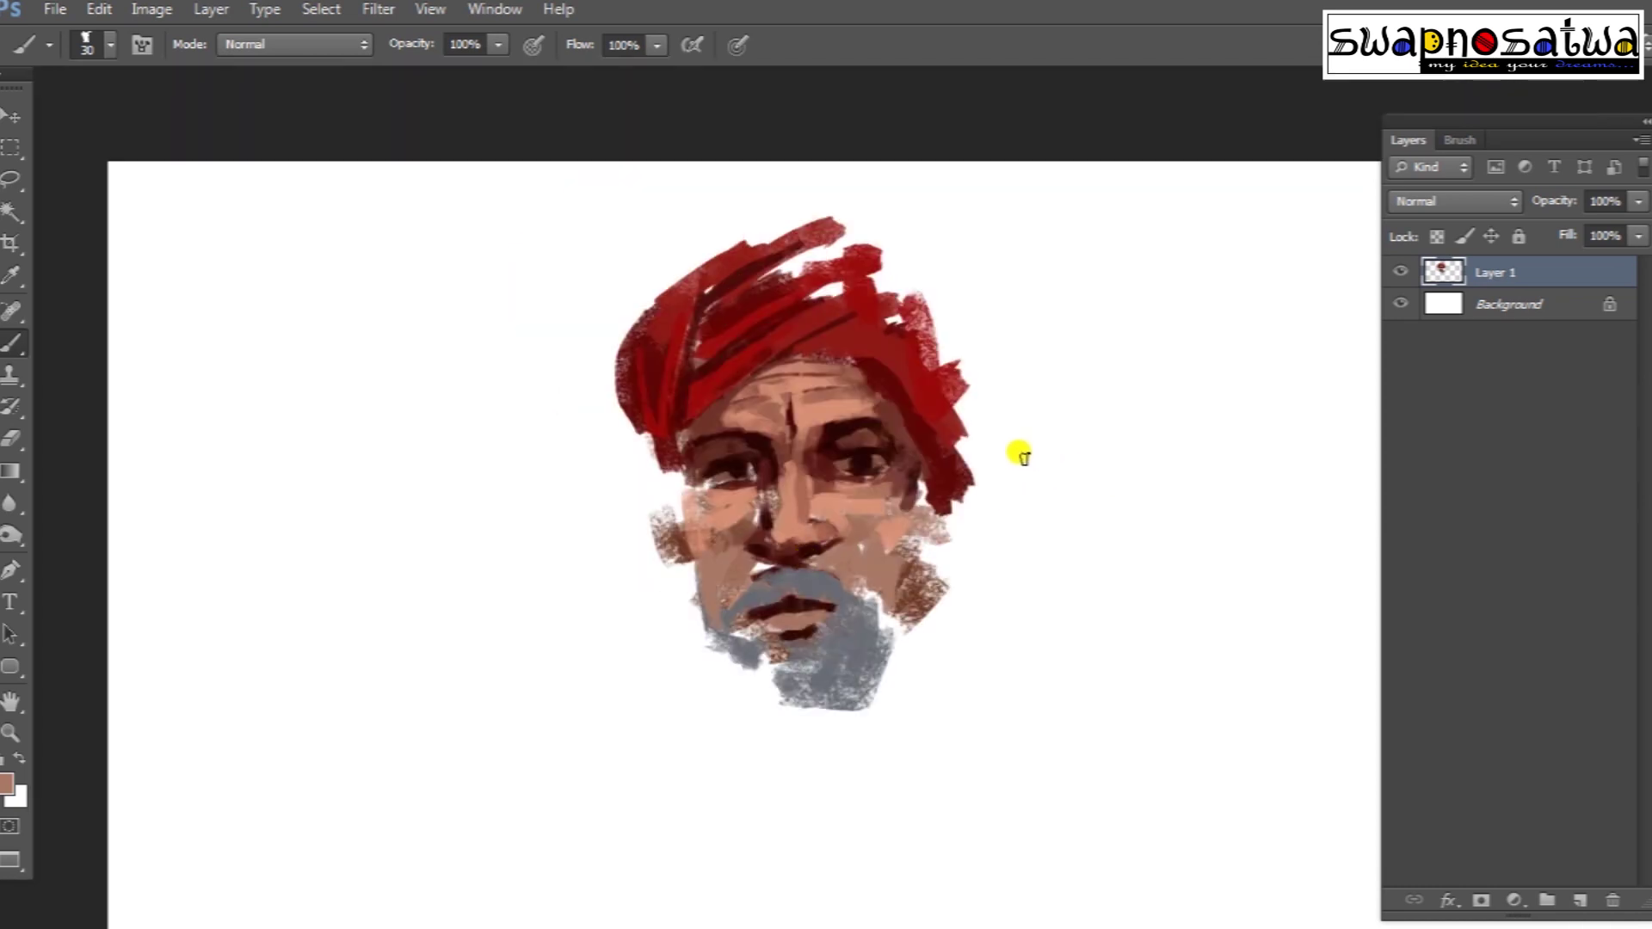
pyautogui.moveTo(872, 475); pyautogui.dragTo(862, 444)
pyautogui.keyDown('alt'); pyautogui.click(797, 415); pyautogui.keyUp('alt')
pyautogui.keyDown('alt'); pyautogui.click(828, 467); pyautogui.keyUp('alt')
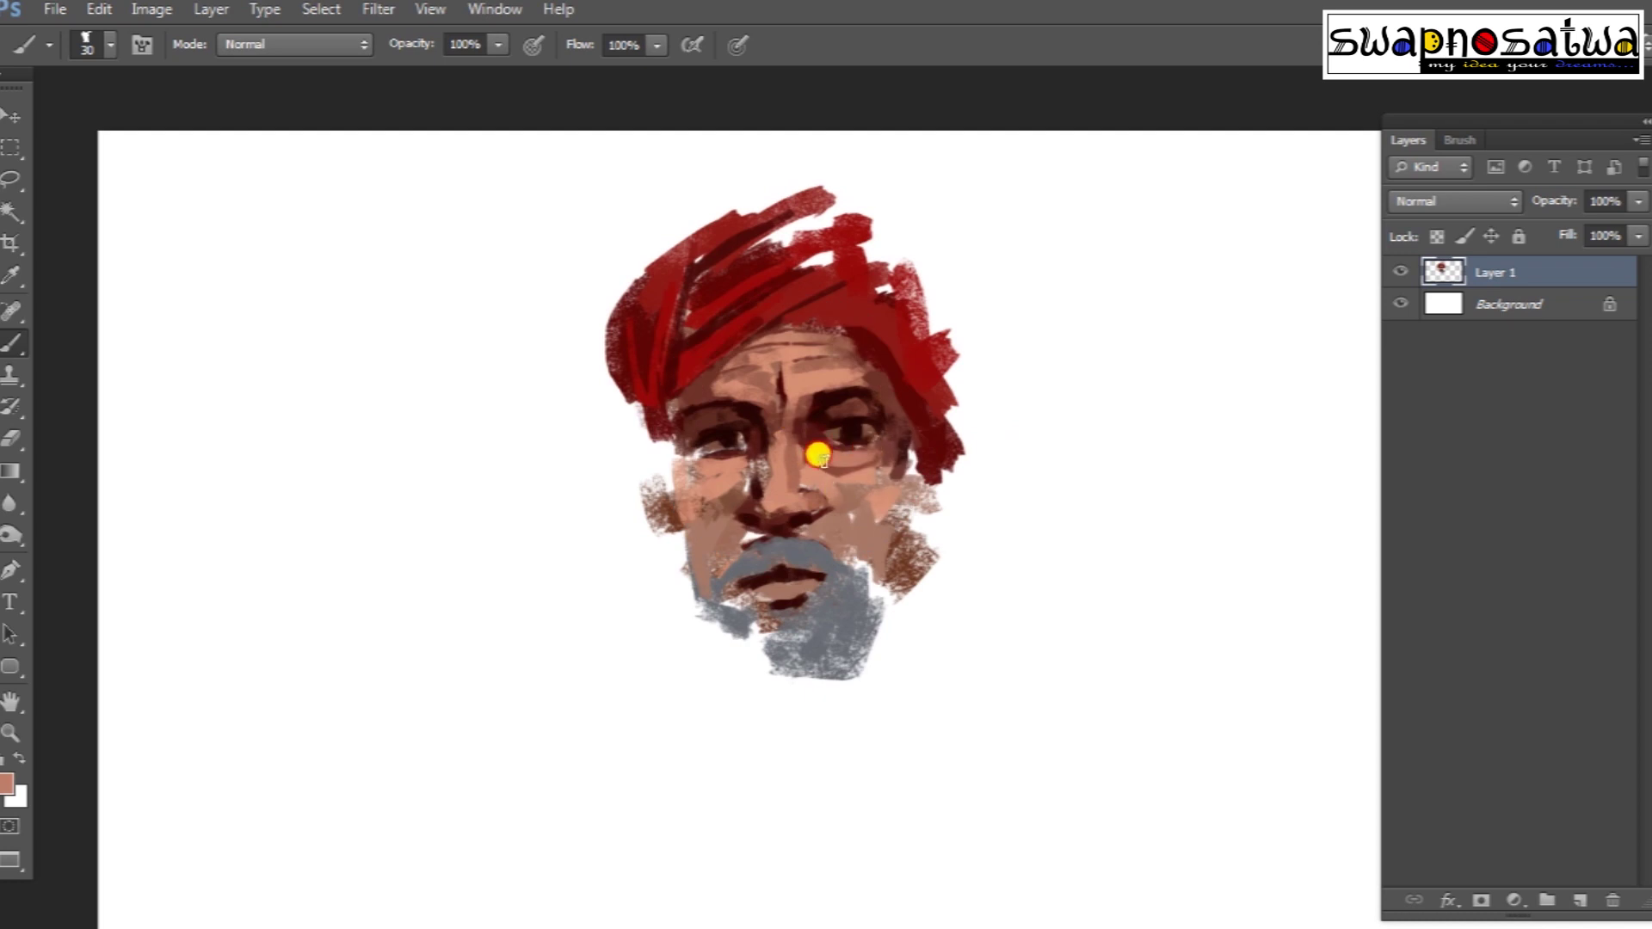
pyautogui.keyDown('alt'); pyautogui.click(843, 447); pyautogui.keyUp('alt')
pyautogui.press(']')
pyautogui.press(']')
# Step: Paint over the speckled right cheek and jaw in light salmon
pyautogui.keyDown('alt'); pyautogui.click(817, 486); pyautogui.keyUp('alt')
pyautogui.keyDown('alt'); pyautogui.click(851, 517); pyautogui.keyUp('alt')
pyautogui.keyDown('alt'); pyautogui.click(877, 475); pyautogui.keyUp('alt')
pyautogui.moveTo(895, 471)
pyautogui.mouseDown()
pyautogui.moveTo(874, 505)
pyautogui.moveTo(889, 564)
pyautogui.moveTo(867, 597)
pyautogui.moveTo(918, 471)
pyautogui.moveTo(922, 553)
pyautogui.moveTo(963, 344)
pyautogui.moveTo(911, 258)
pyautogui.mouseUp()
# Step: Broaden both sides of the turban with red strokes at brush size 90
pyautogui.keyDown('alt'); pyautogui.click(938, 405); pyautogui.keyUp('alt')
pyautogui.press(']')
pyautogui.press(']')
pyautogui.press(']')
pyautogui.moveTo(944, 401); pyautogui.dragTo(938, 276)
pyautogui.moveTo(653, 461); pyautogui.dragTo(637, 361)
pyautogui.moveTo(856, 589)
pyautogui.mouseDown()
pyautogui.moveTo(821, 546)
pyautogui.moveTo(866, 571)
pyautogui.moveTo(766, 656)
pyautogui.moveTo(935, 469)
pyautogui.mouseUp()
# Step: Sweep dark maroon and red shawl strokes across the lower bust
pyautogui.keyDown('alt'); pyautogui.click(809, 348); pyautogui.keyUp('alt')
pyautogui.moveTo(826, 732)
pyautogui.mouseDown()
pyautogui.moveTo(895, 557)
pyautogui.moveTo(826, 648)
pyautogui.mouseUp()
pyautogui.moveTo(774, 731)
pyautogui.mouseDown()
pyautogui.moveTo(927, 592)
pyautogui.moveTo(1058, 590)
pyautogui.mouseUp()
pyautogui.moveTo(946, 550); pyautogui.dragTo(1101, 594)
pyautogui.keyDown('alt'); pyautogui.click(843, 632); pyautogui.keyUp('alt')
pyautogui.moveTo(947, 590); pyautogui.dragTo(839, 748)
# Step: Soften the shawl and the area below the beard with white
pyautogui.keyDown('alt'); pyautogui.click(912, 621); pyautogui.keyUp('alt')
pyautogui.moveTo(731, 666)
pyautogui.mouseDown()
pyautogui.moveTo(634, 626)
pyautogui.moveTo(626, 505)
pyautogui.moveTo(634, 645)
pyautogui.moveTo(725, 609)
pyautogui.moveTo(723, 708)
pyautogui.moveTo(627, 627)
pyautogui.mouseUp()
pyautogui.moveTo(998, 421)
pyautogui.mouseDown()
pyautogui.moveTo(966, 534)
pyautogui.moveTo(1110, 636)
pyautogui.mouseUp()
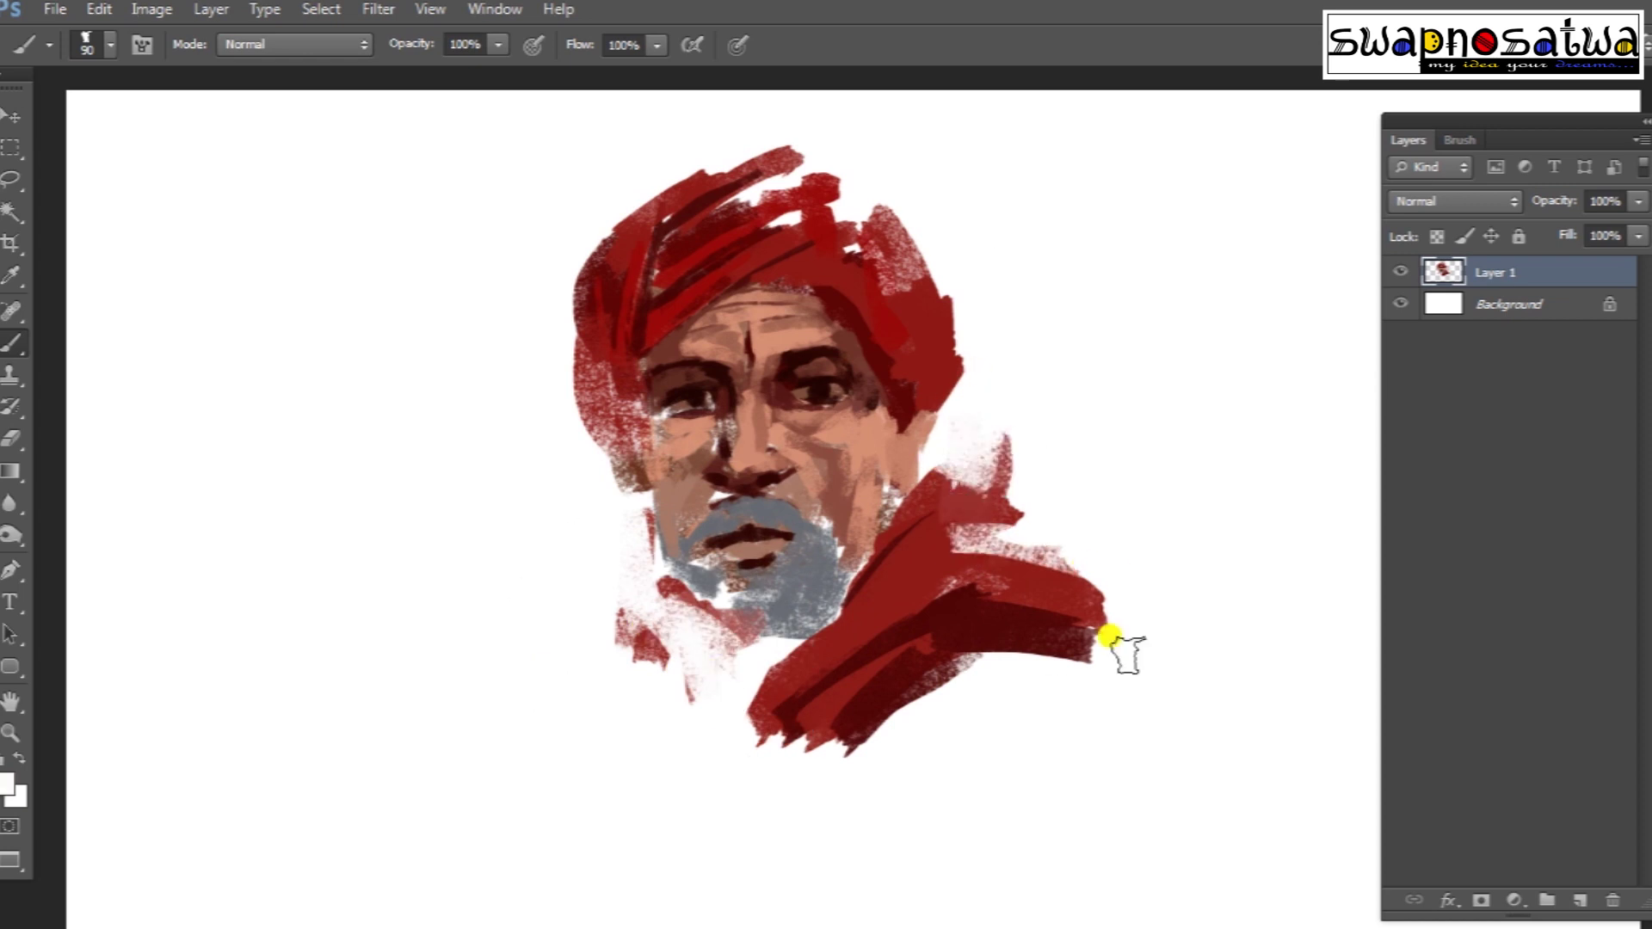
pyautogui.keyDown('alt'); pyautogui.click(911, 553); pyautogui.keyUp('alt')
# Step: Sample a muted skin tone from the face into the foreground colour chooser
pyautogui.moveTo(694, 457); pyautogui.dragTo(751, 514)
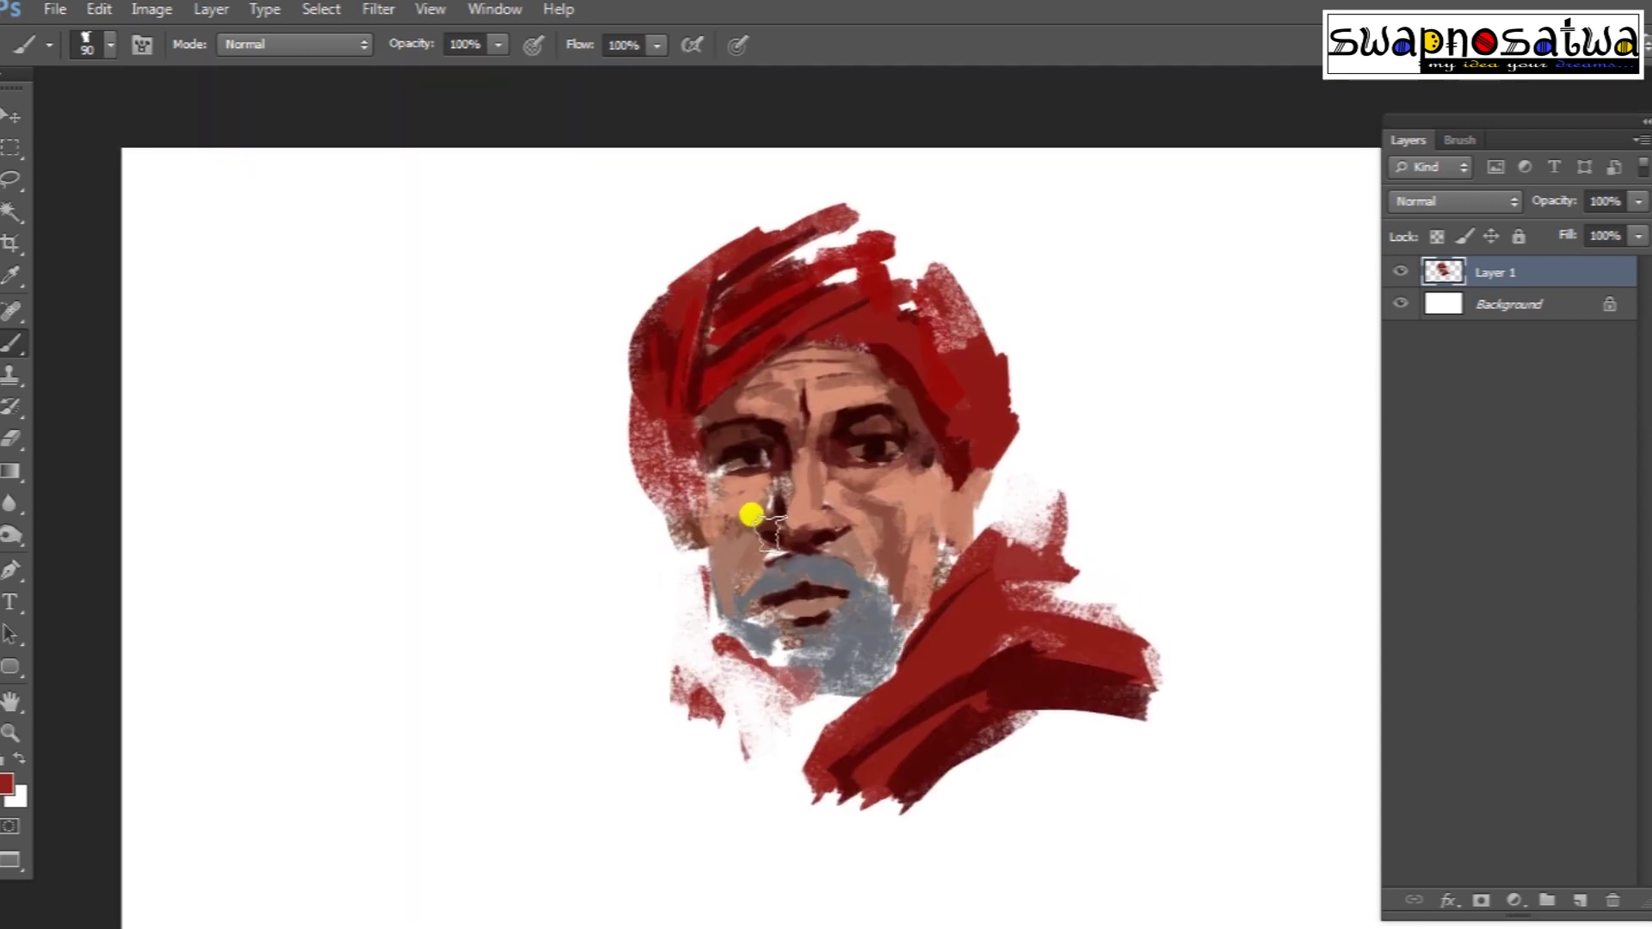
pyautogui.keyDown('alt'); pyautogui.click(829, 379); pyautogui.keyUp('alt')
pyautogui.click(6, 782)
pyautogui.click(855, 431)
# Step: Adjust the skin tone's shade and confirm it as the new colour
pyautogui.click(1238, 413)
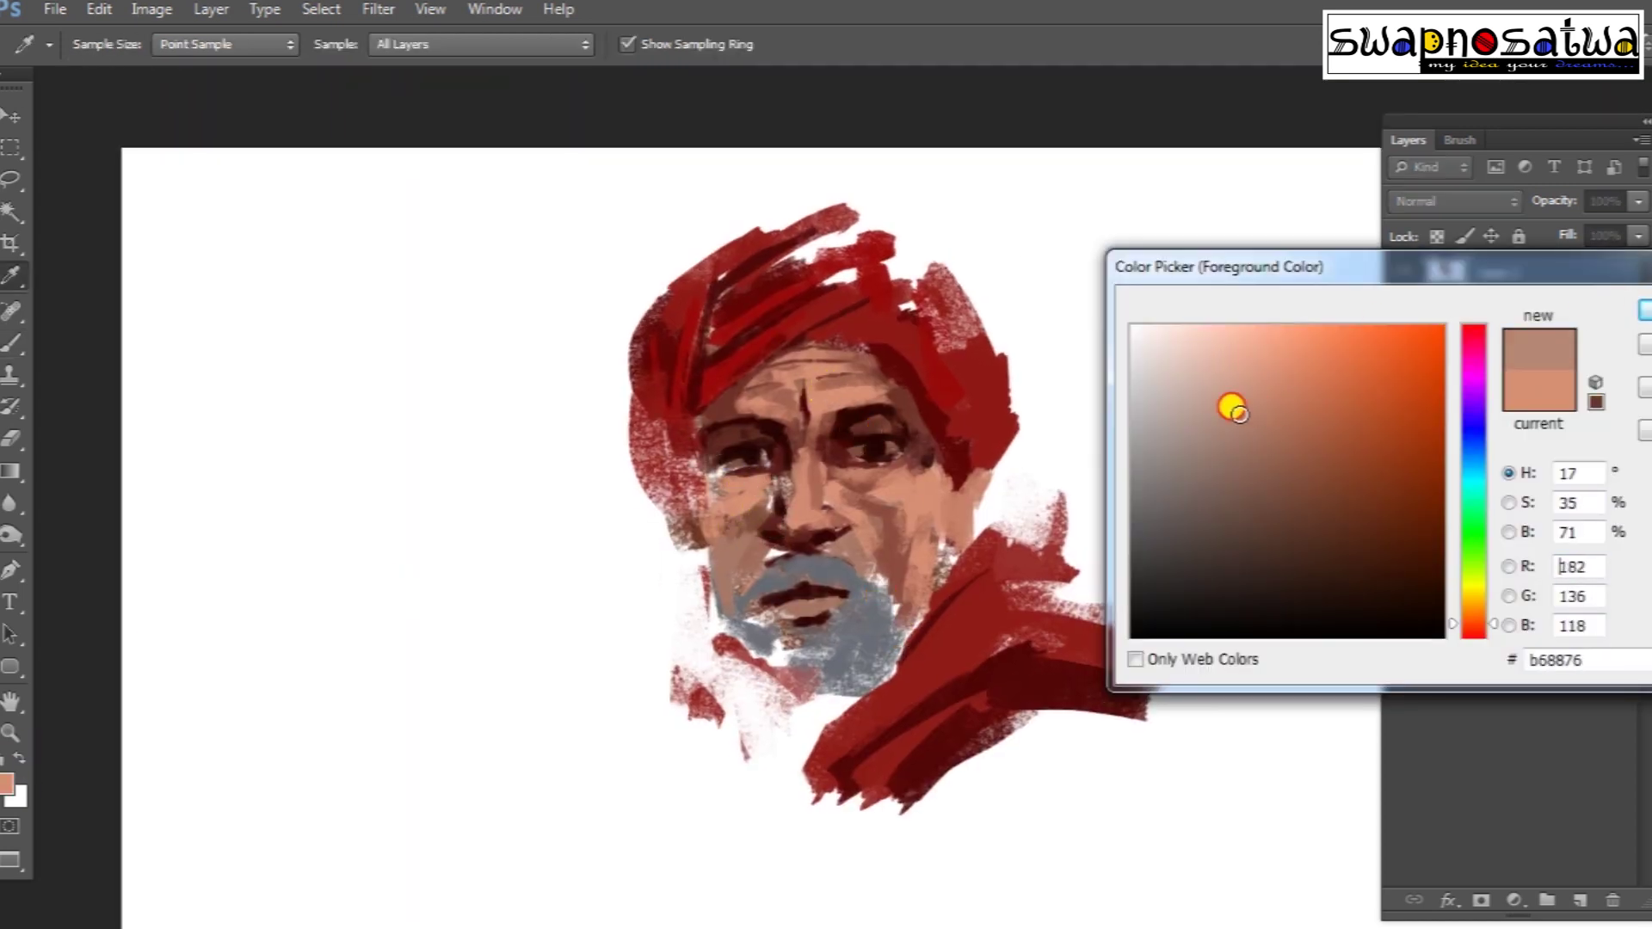
pyautogui.press('Return')
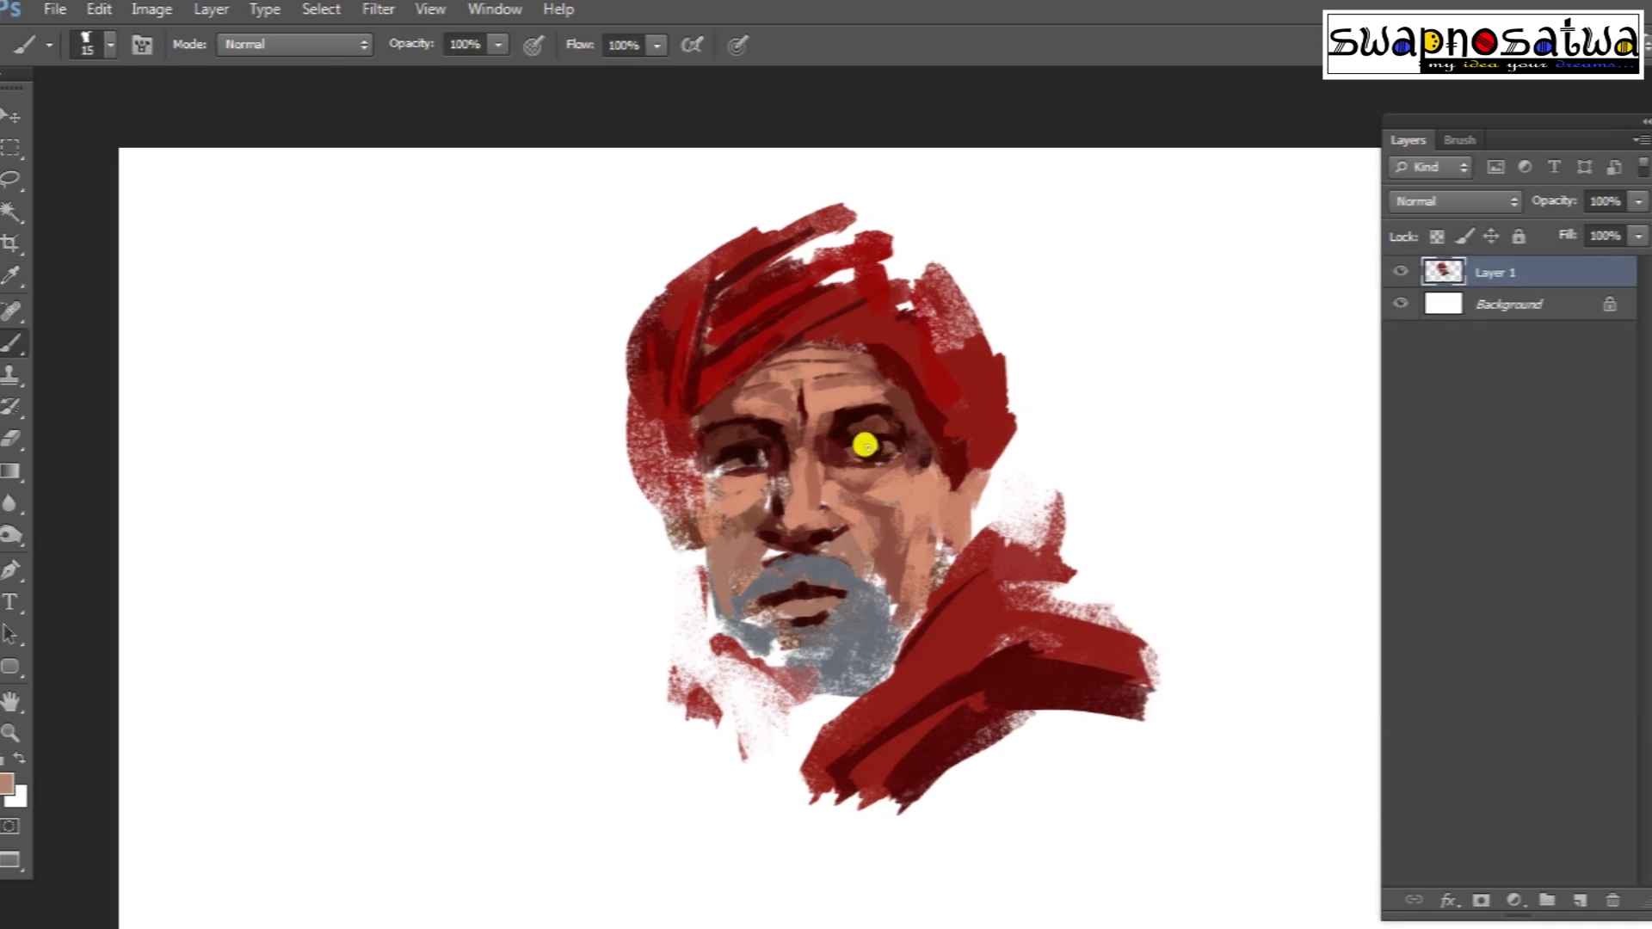
pyautogui.keyDown('alt'); pyautogui.scroll(2, 883, 524); pyautogui.keyUp('alt')
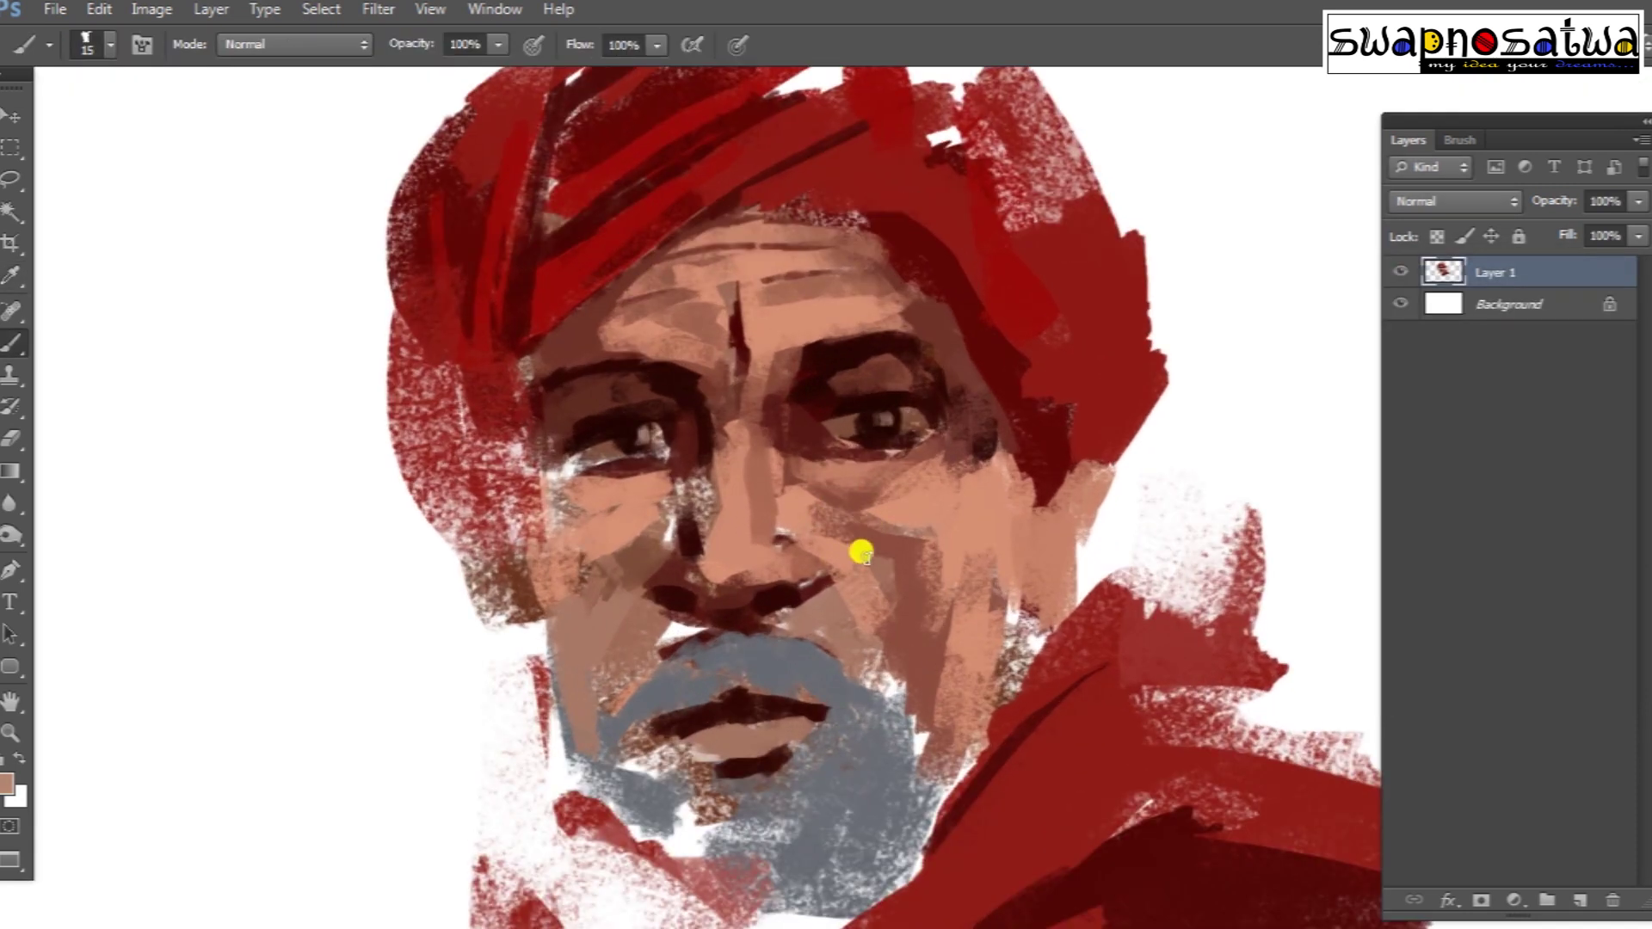
pyautogui.keyDown('alt'); pyautogui.scroll(-1, 851, 516); pyautogui.keyUp('alt')
# Step: Darken and extend the eyebrow on the right
pyautogui.keyDown('alt'); pyautogui.click(806, 461); pyautogui.keyUp('alt')
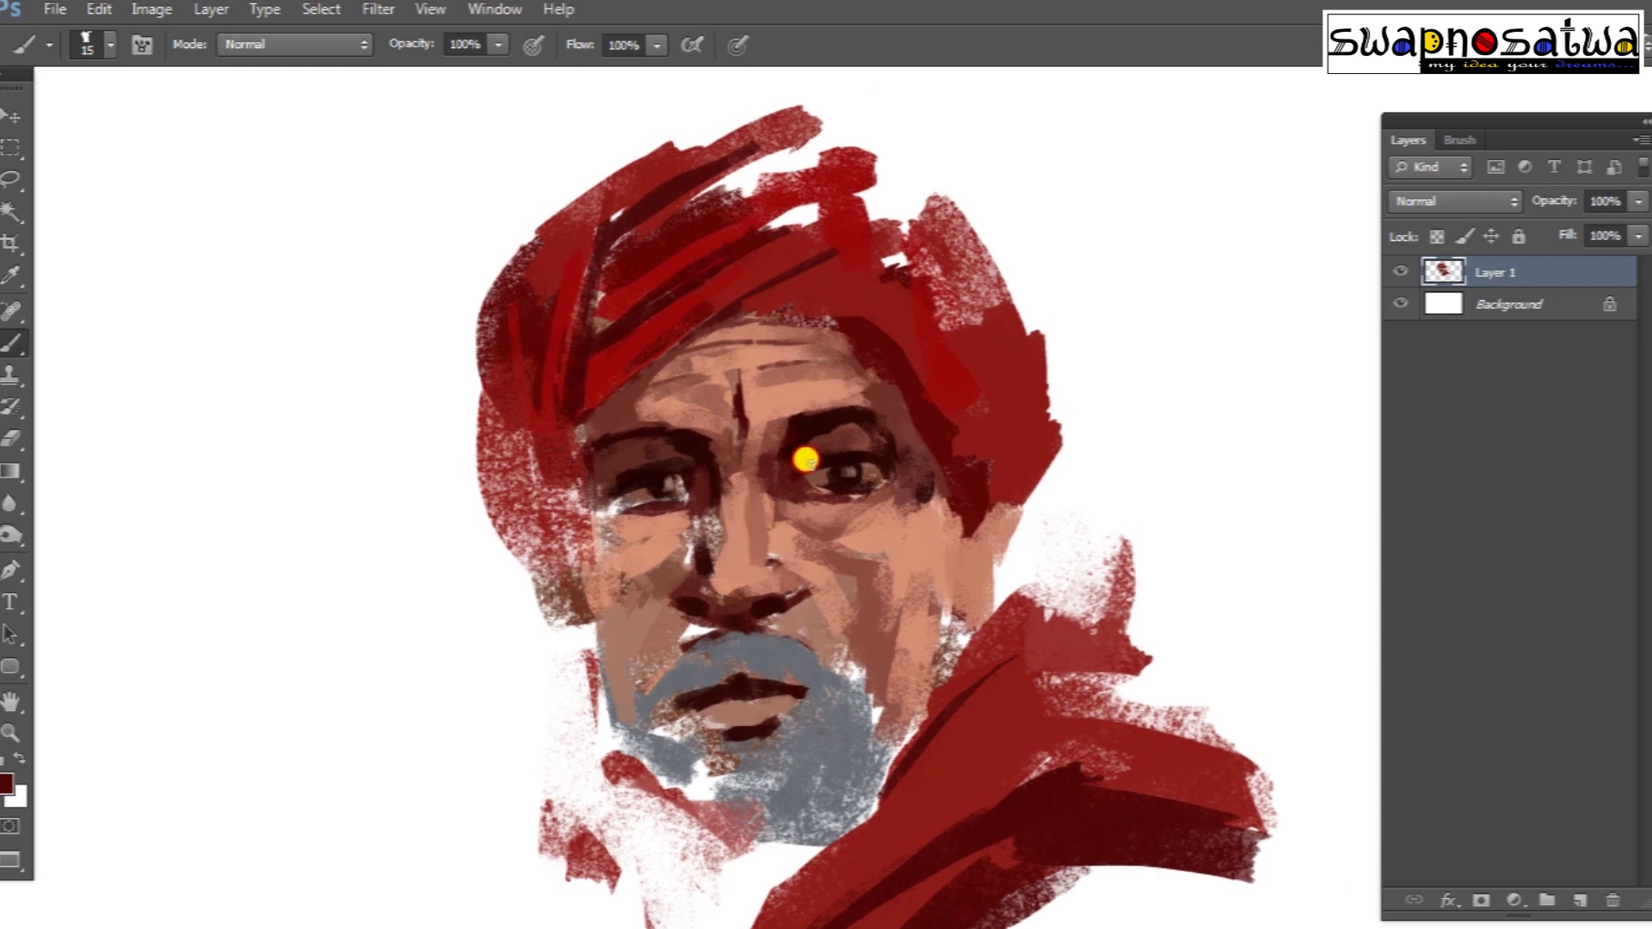
pyautogui.keyDown('alt'); pyautogui.click(784, 467); pyautogui.keyUp('alt')
pyautogui.keyDown('alt'); pyautogui.click(849, 442); pyautogui.keyUp('alt')
pyautogui.moveTo(799, 422); pyautogui.dragTo(896, 451)
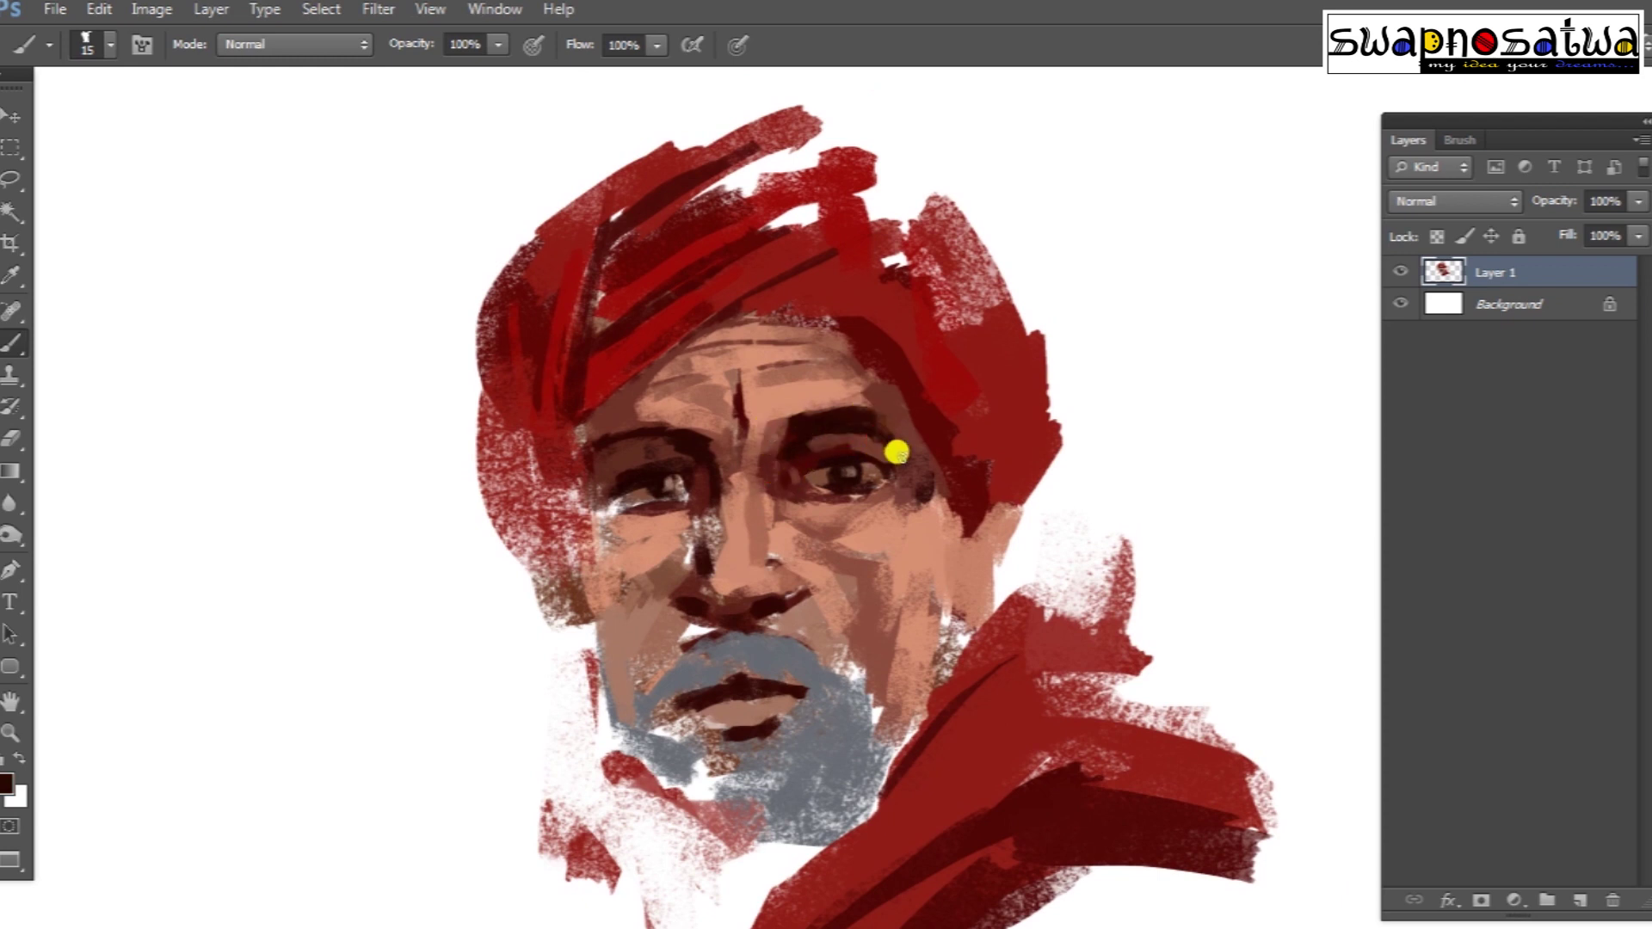
# Step: Paint the right eye socket a lighter brown and sample further browns nearby
pyautogui.keyDown('alt'); pyautogui.click(835, 440); pyautogui.keyUp('alt')
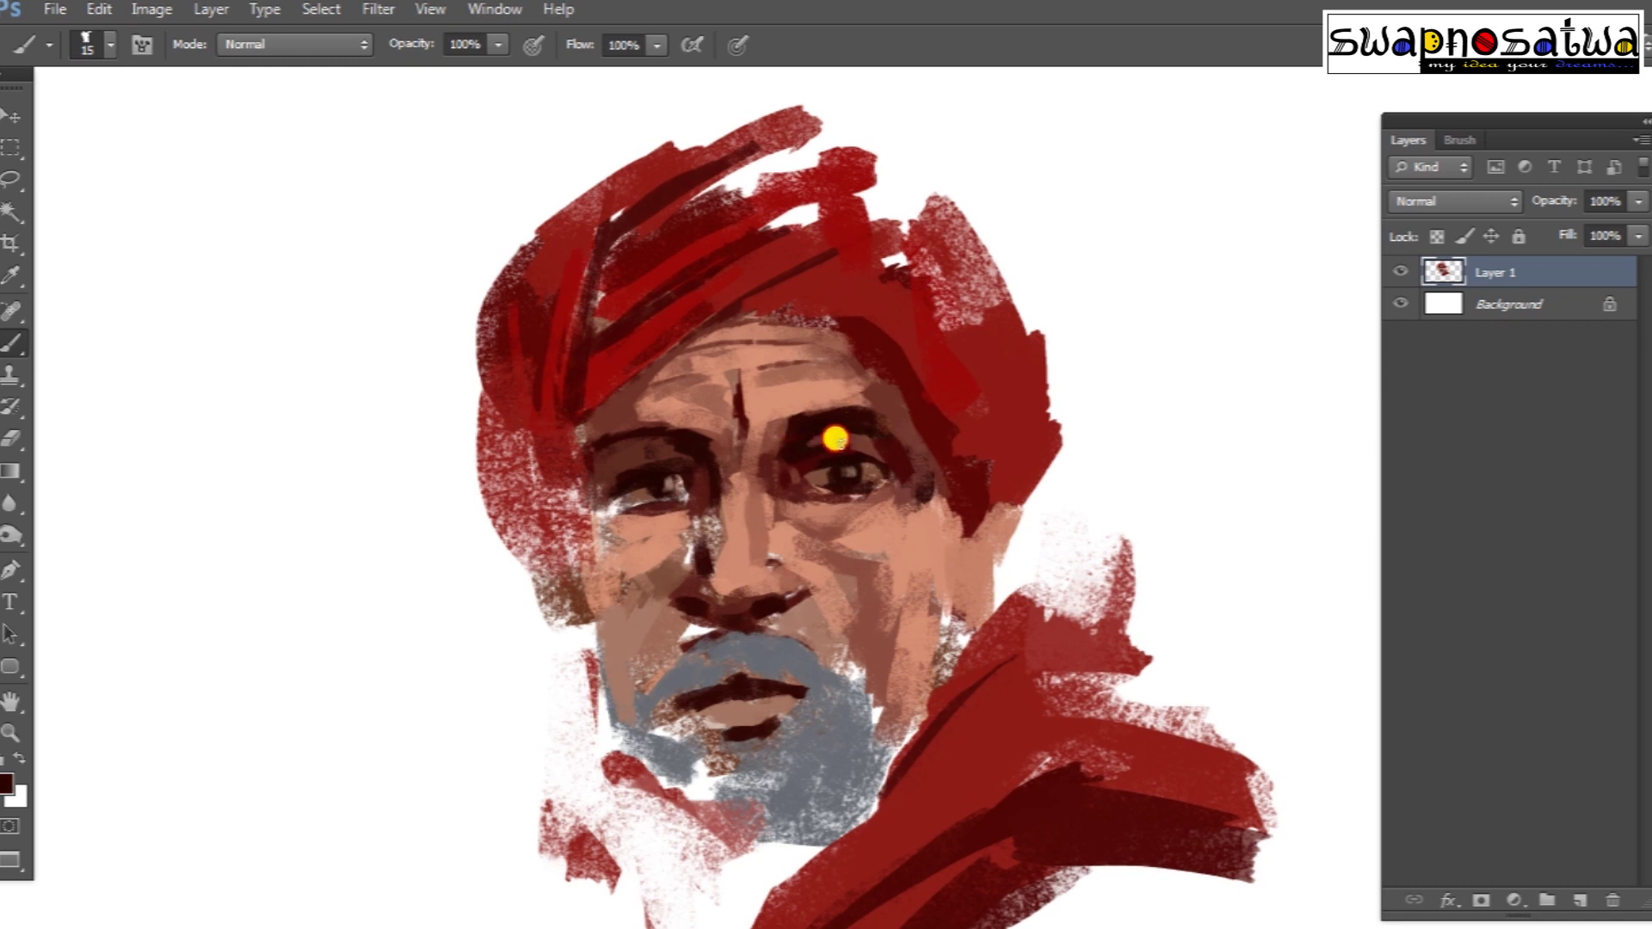
pyautogui.keyDown('alt'); pyautogui.click(830, 418); pyautogui.keyUp('alt')
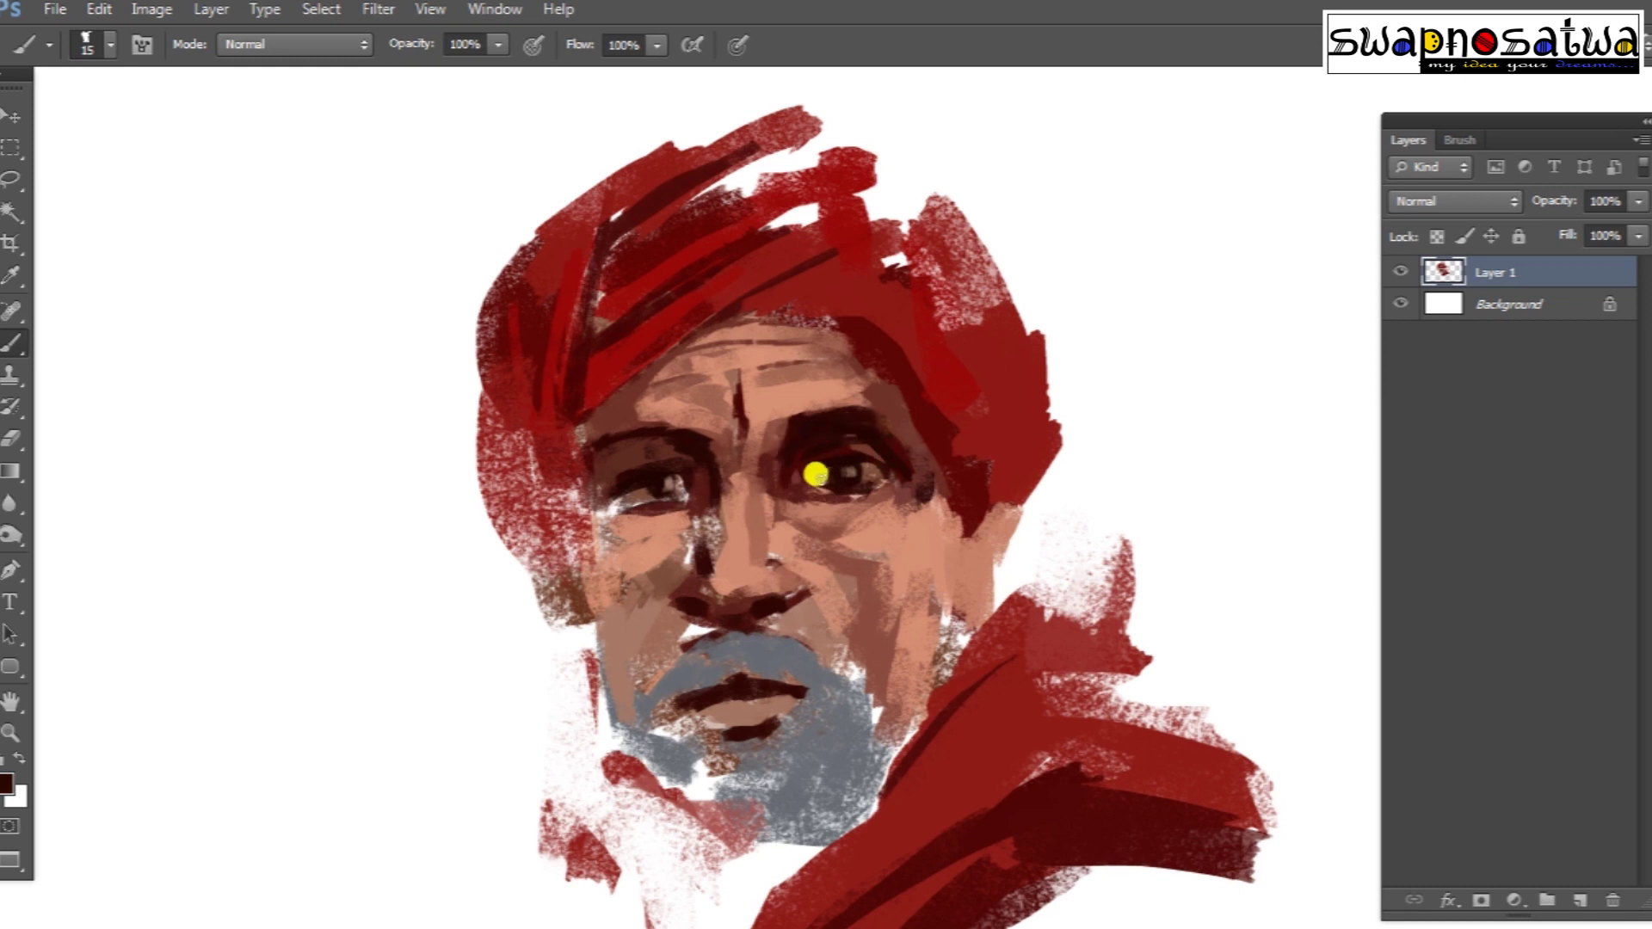
pyautogui.moveTo(863, 450); pyautogui.dragTo(815, 458)
pyautogui.keyDown('alt'); pyautogui.click(829, 446); pyautogui.keyUp('alt')
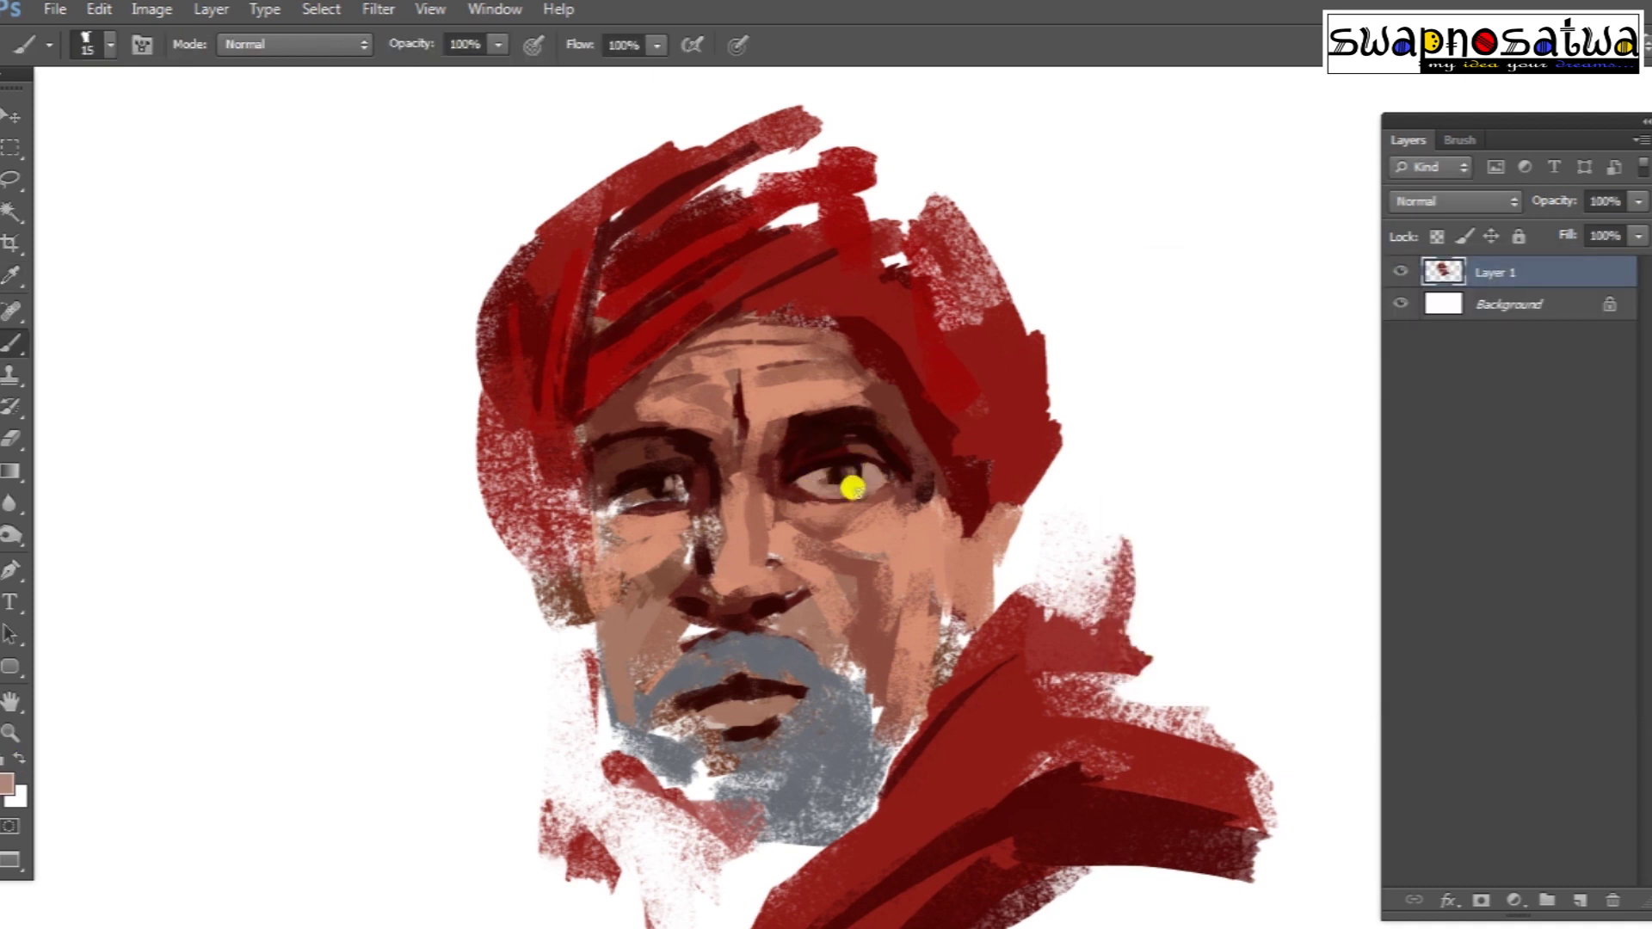
pyautogui.keyDown('alt'); pyautogui.click(774, 491); pyautogui.keyUp('alt')
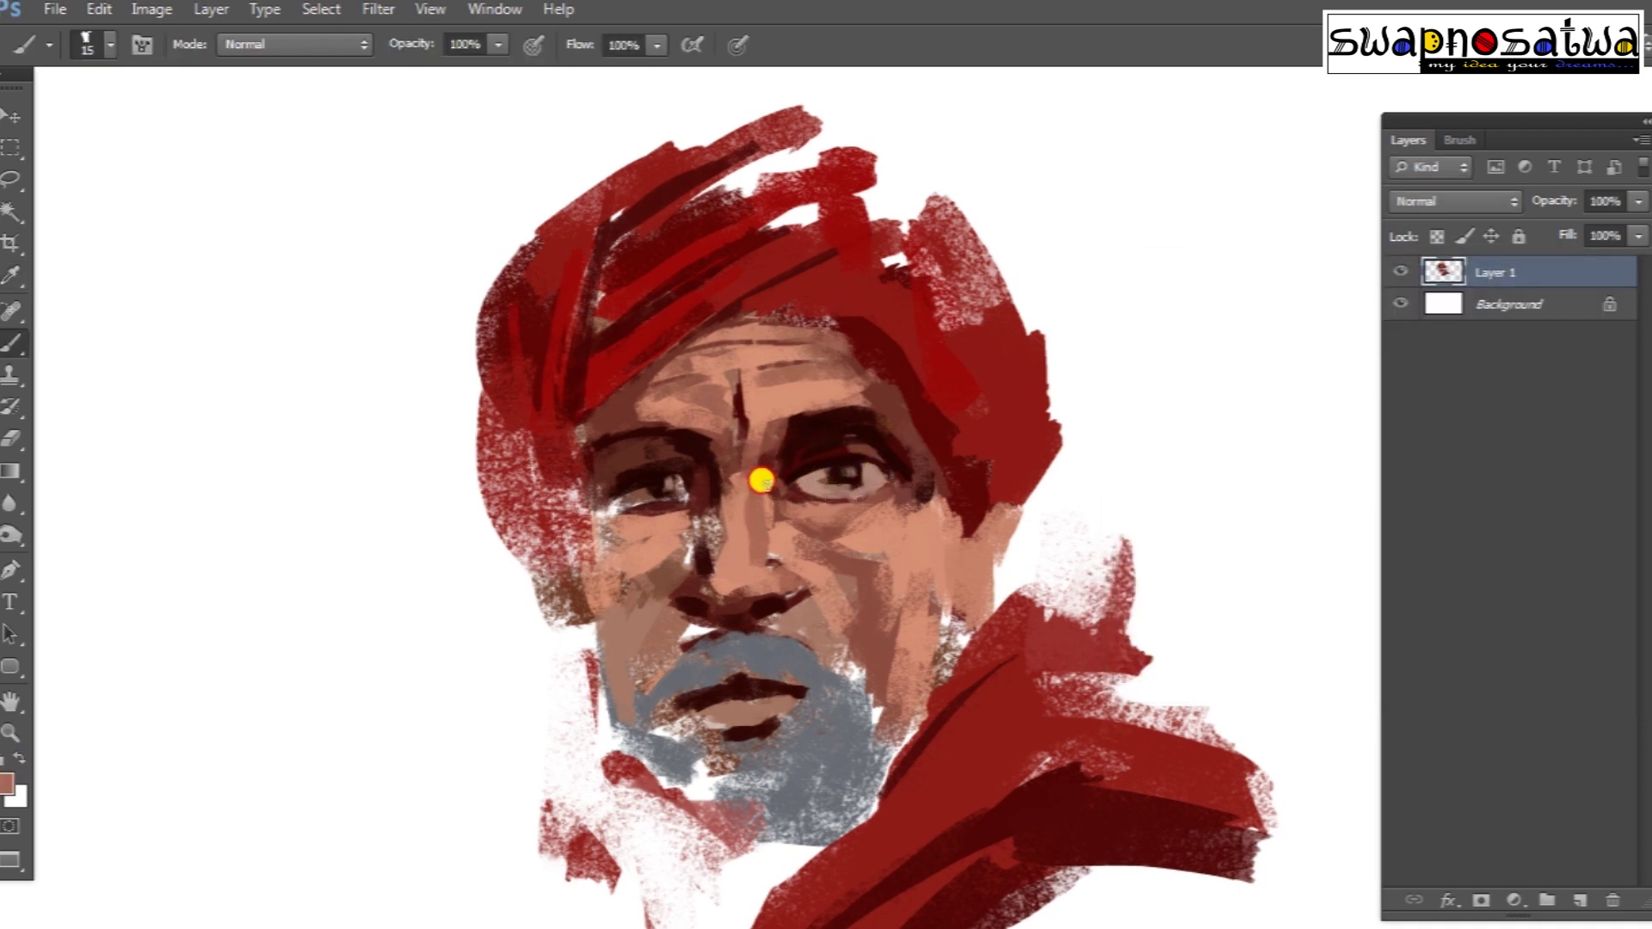
pyautogui.keyDown('alt'); pyautogui.click(911, 428); pyautogui.keyUp('alt')
pyautogui.keyDown('alt'); pyautogui.click(867, 490); pyautogui.keyUp('alt')
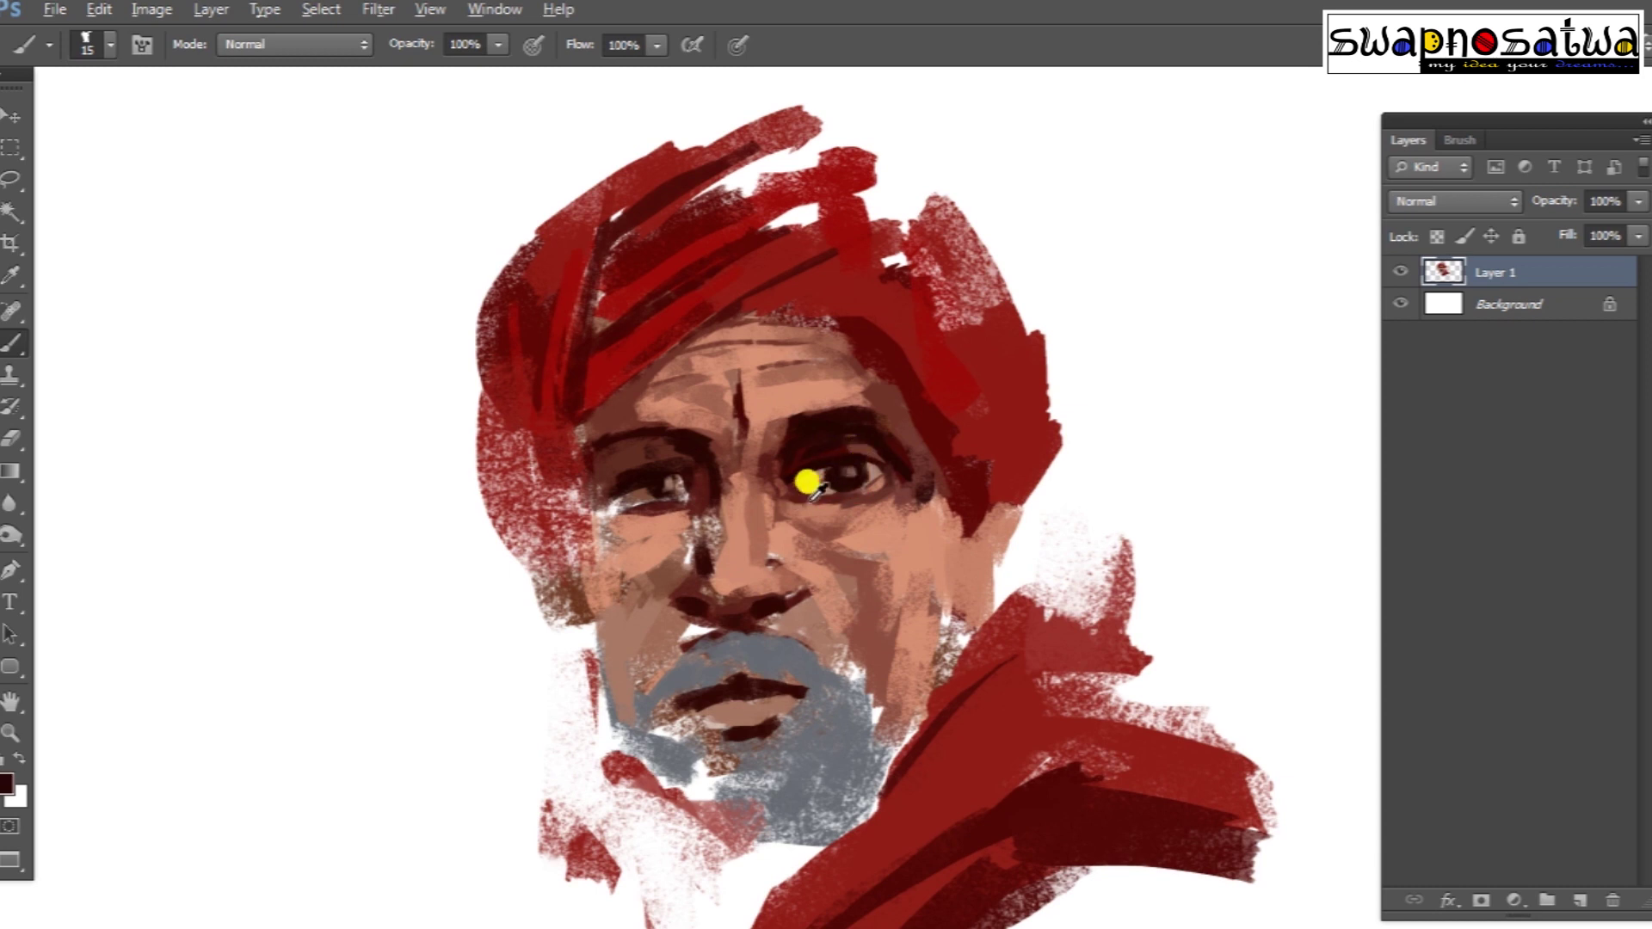
pyautogui.keyDown('alt'); pyautogui.click(812, 478); pyautogui.keyUp('alt')
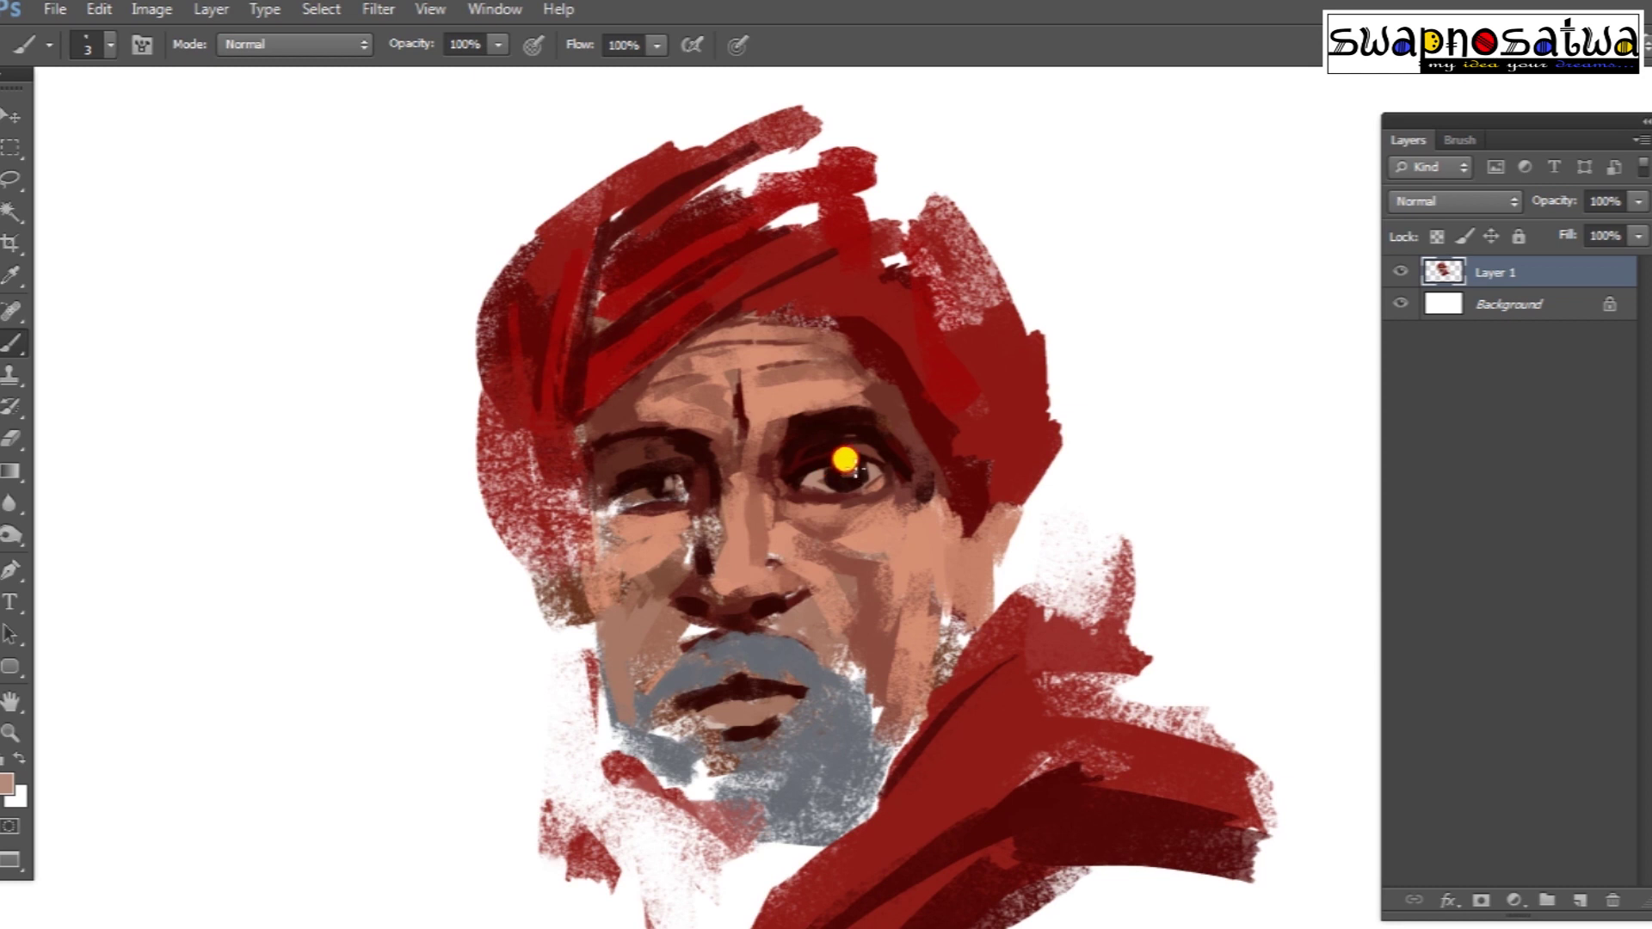
# Step: Sample very dark brown from the eyebrow and confirm it in the colour chooser
pyautogui.keyDown('alt'); pyautogui.click(813, 431); pyautogui.keyUp('alt')
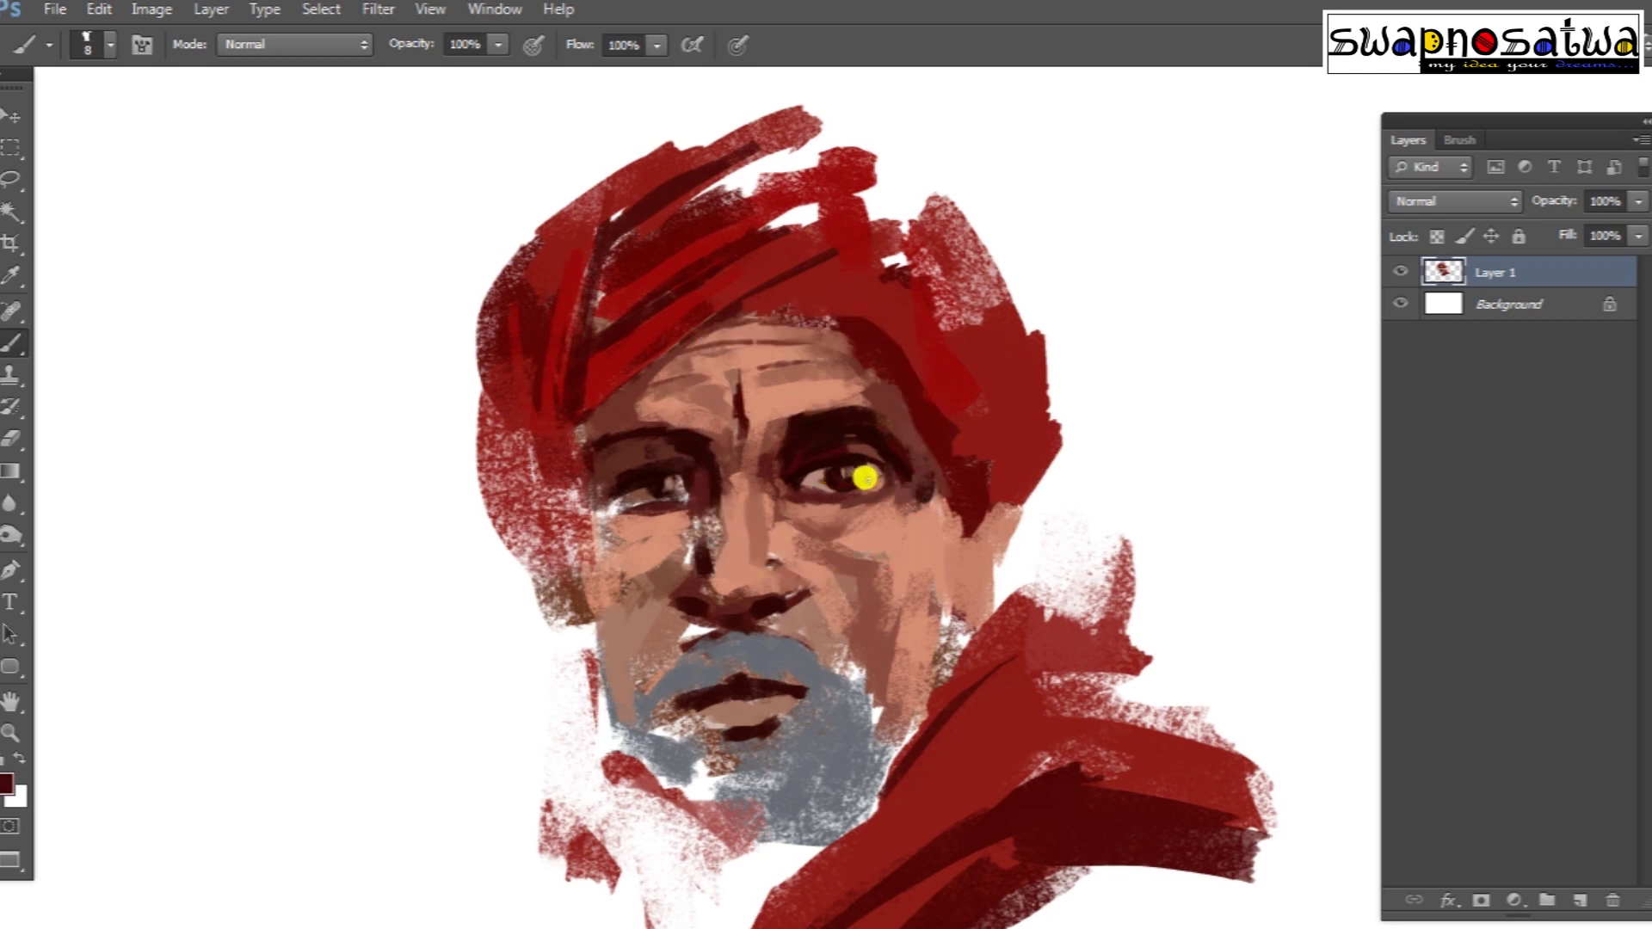
pyautogui.keyDown('alt'); pyautogui.click(839, 499); pyautogui.keyUp('alt')
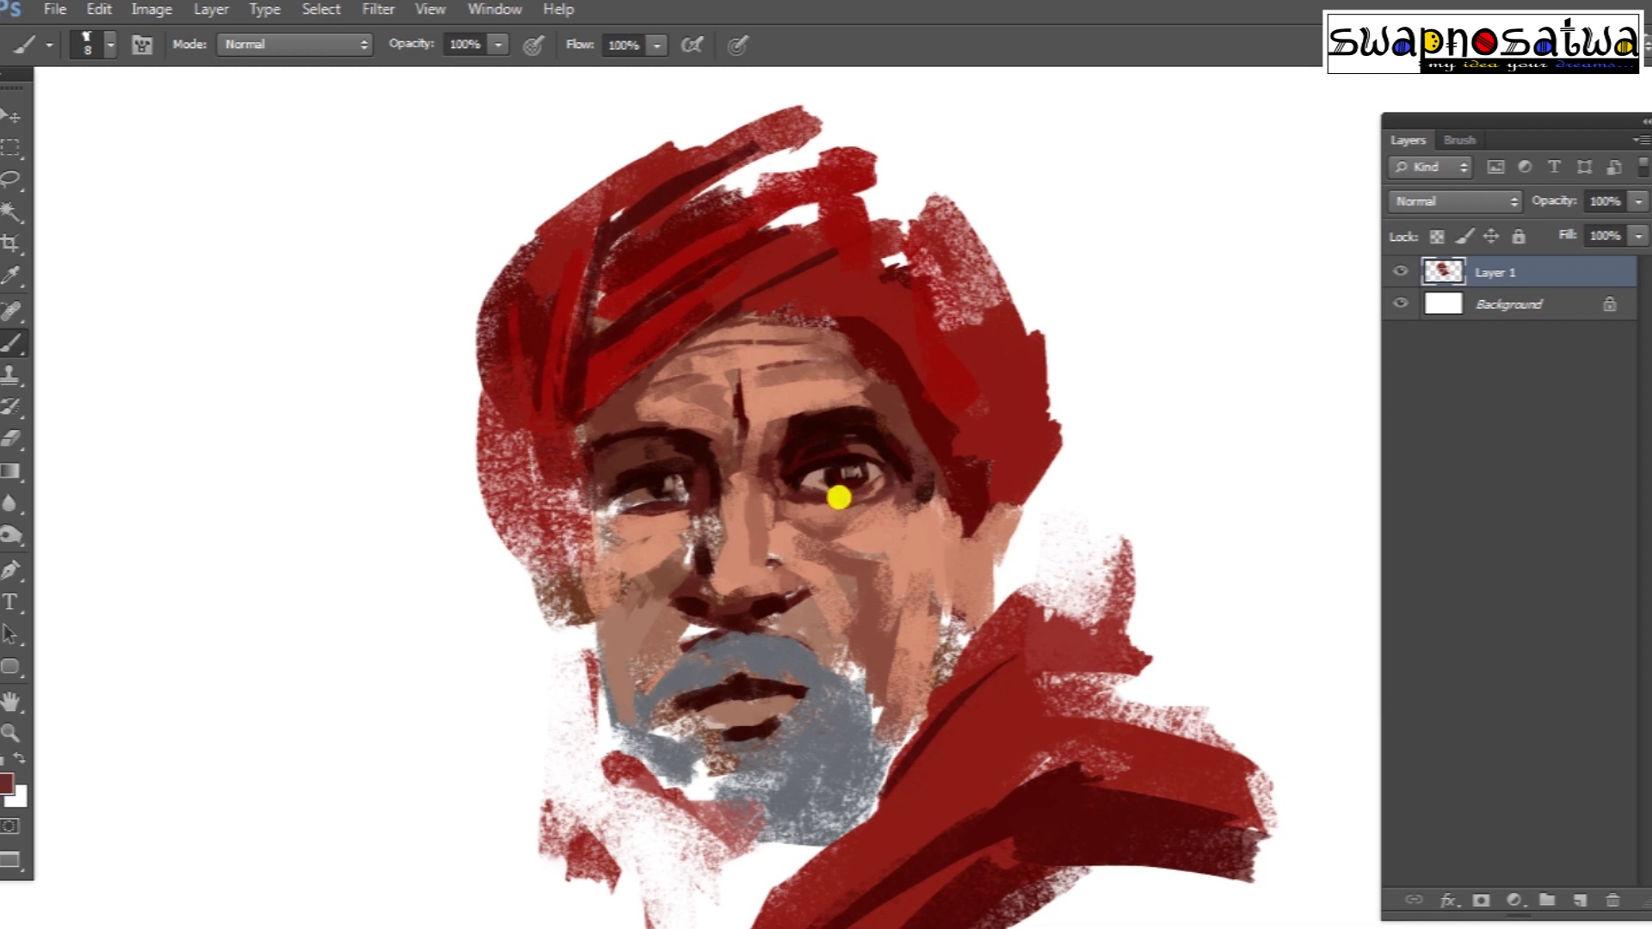
pyautogui.click(7, 785)
pyautogui.press('Return')
# Step: Reposition the view and sample skin tones around the face and nose
pyautogui.keyDown('alt'); pyautogui.click(846, 529); pyautogui.keyUp('alt')
pyautogui.moveTo(856, 561); pyautogui.dragTo(908, 546)
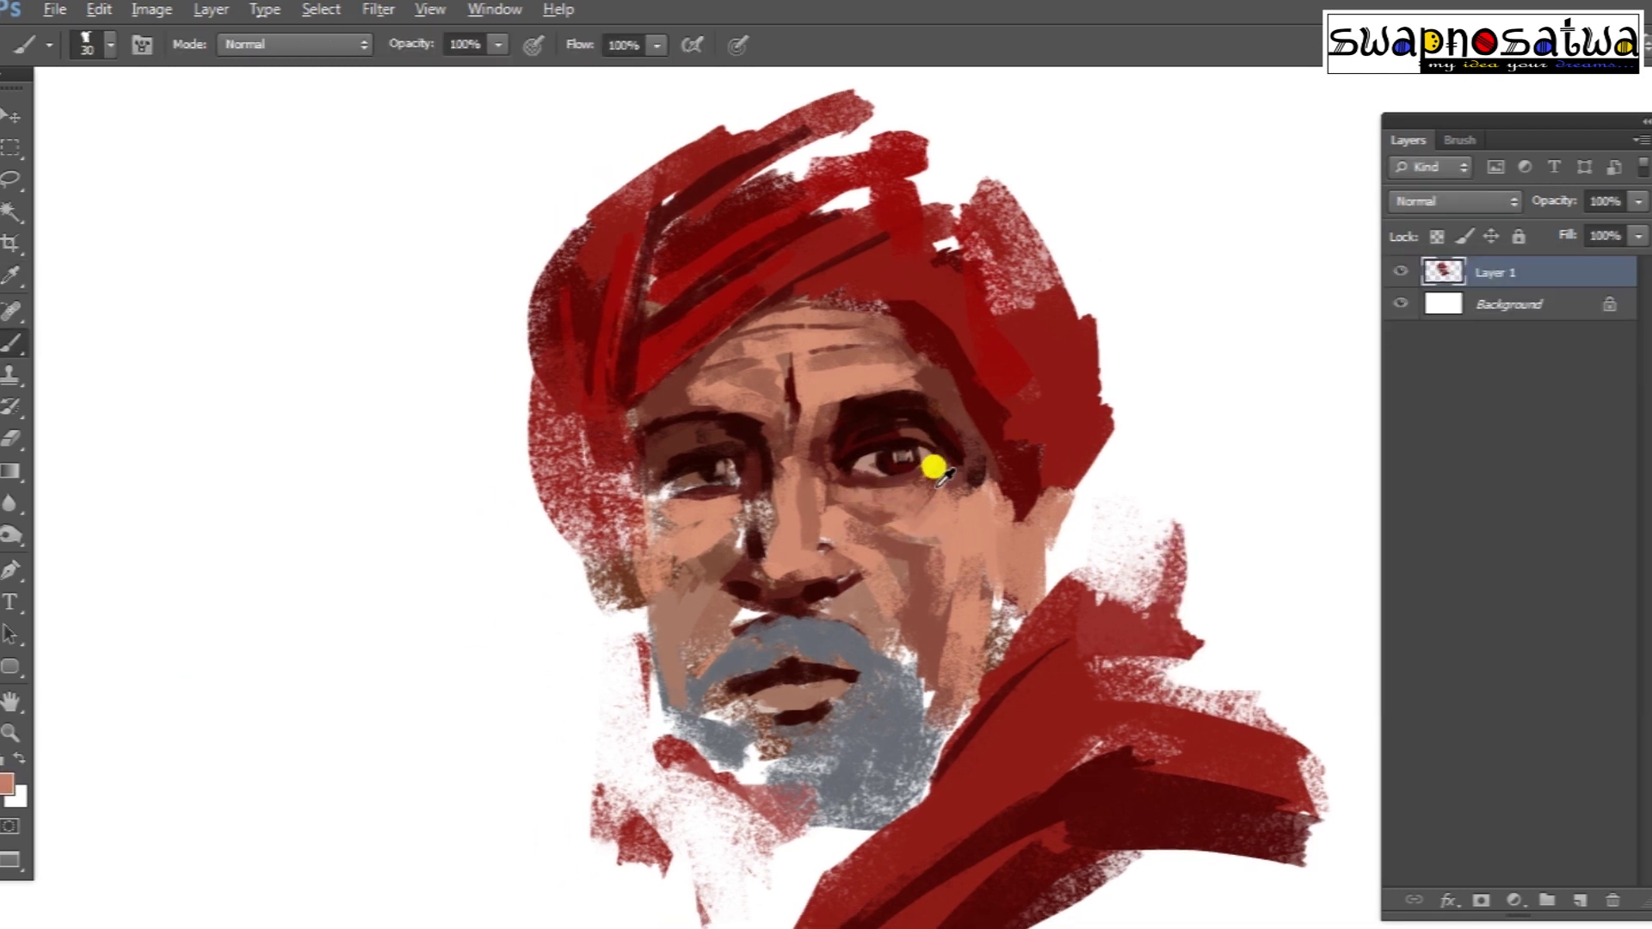
pyautogui.moveTo(813, 475); pyautogui.dragTo(881, 492)
pyautogui.keyDown('alt'); pyautogui.click(890, 430); pyautogui.keyUp('alt')
pyautogui.keyDown('alt'); pyautogui.click(860, 458); pyautogui.keyUp('alt')
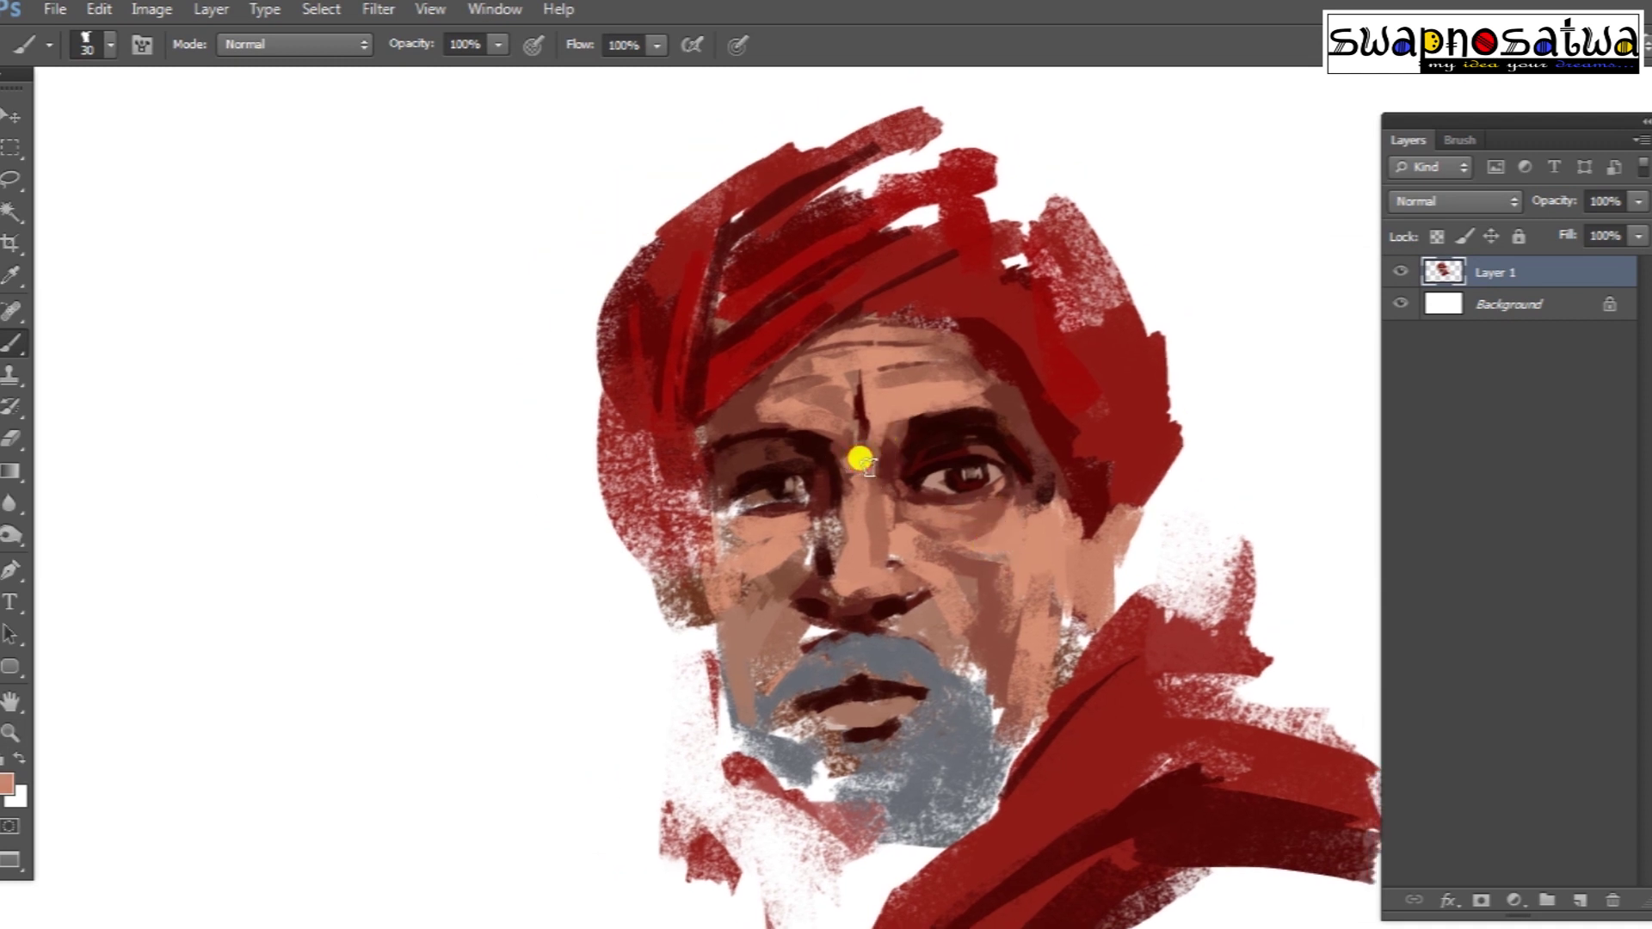
pyautogui.keyDown('alt'); pyautogui.click(892, 517); pyautogui.keyUp('alt')
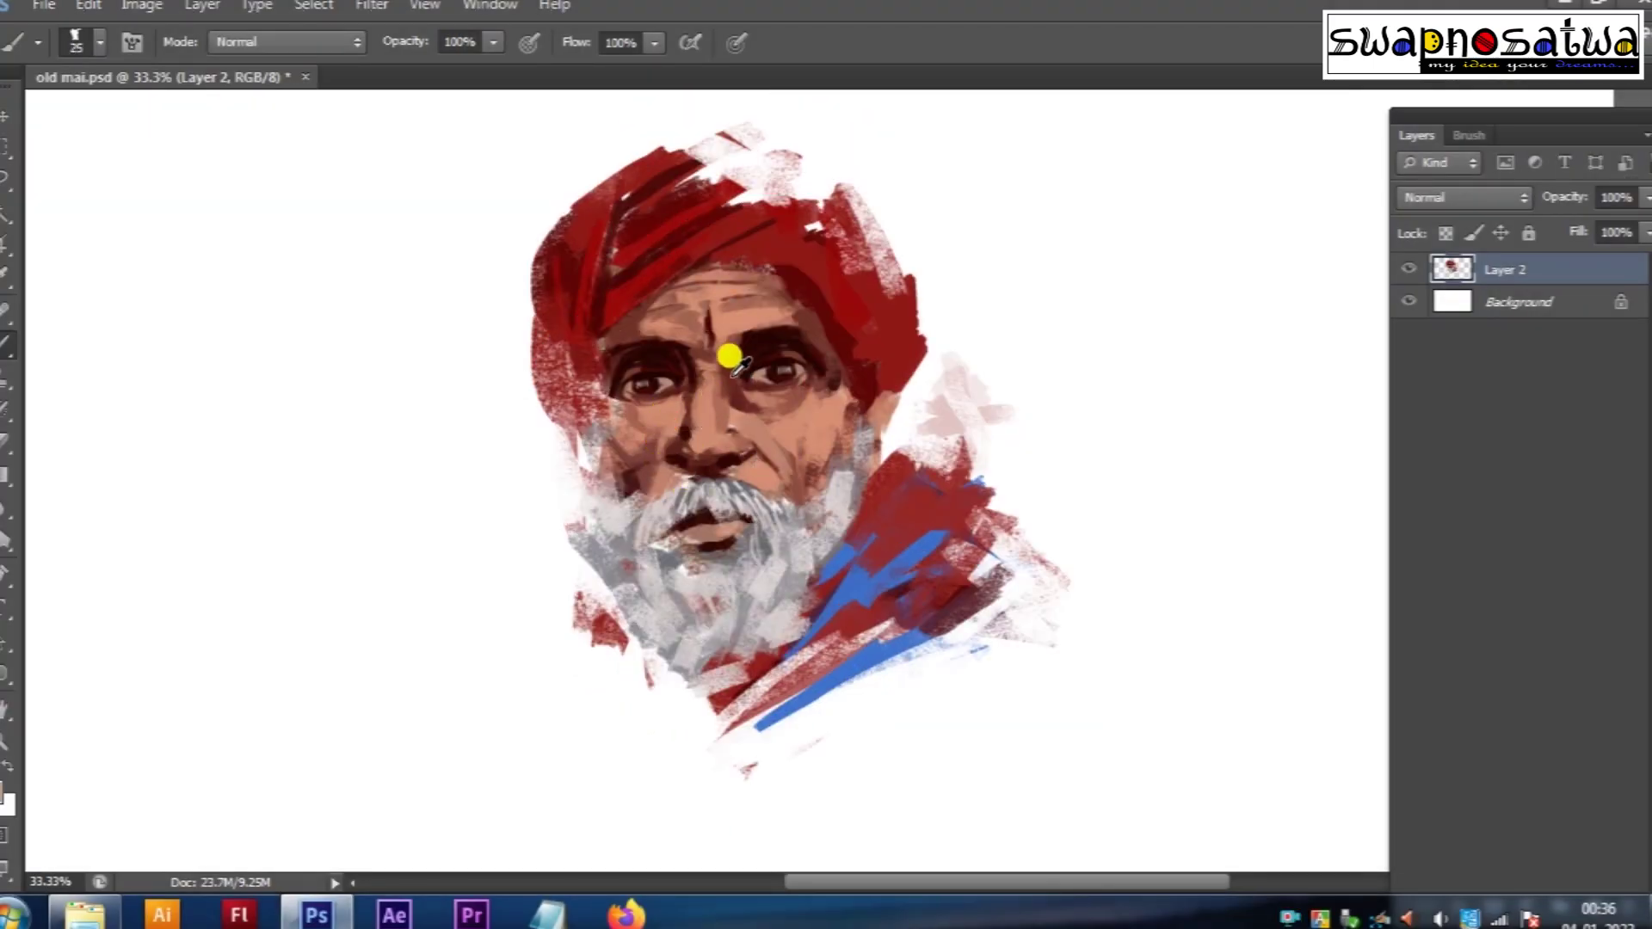
# Step: Pick a lighter tone and paint white-grey strokes over the cheek and beard edge
pyautogui.click(1239, 310)
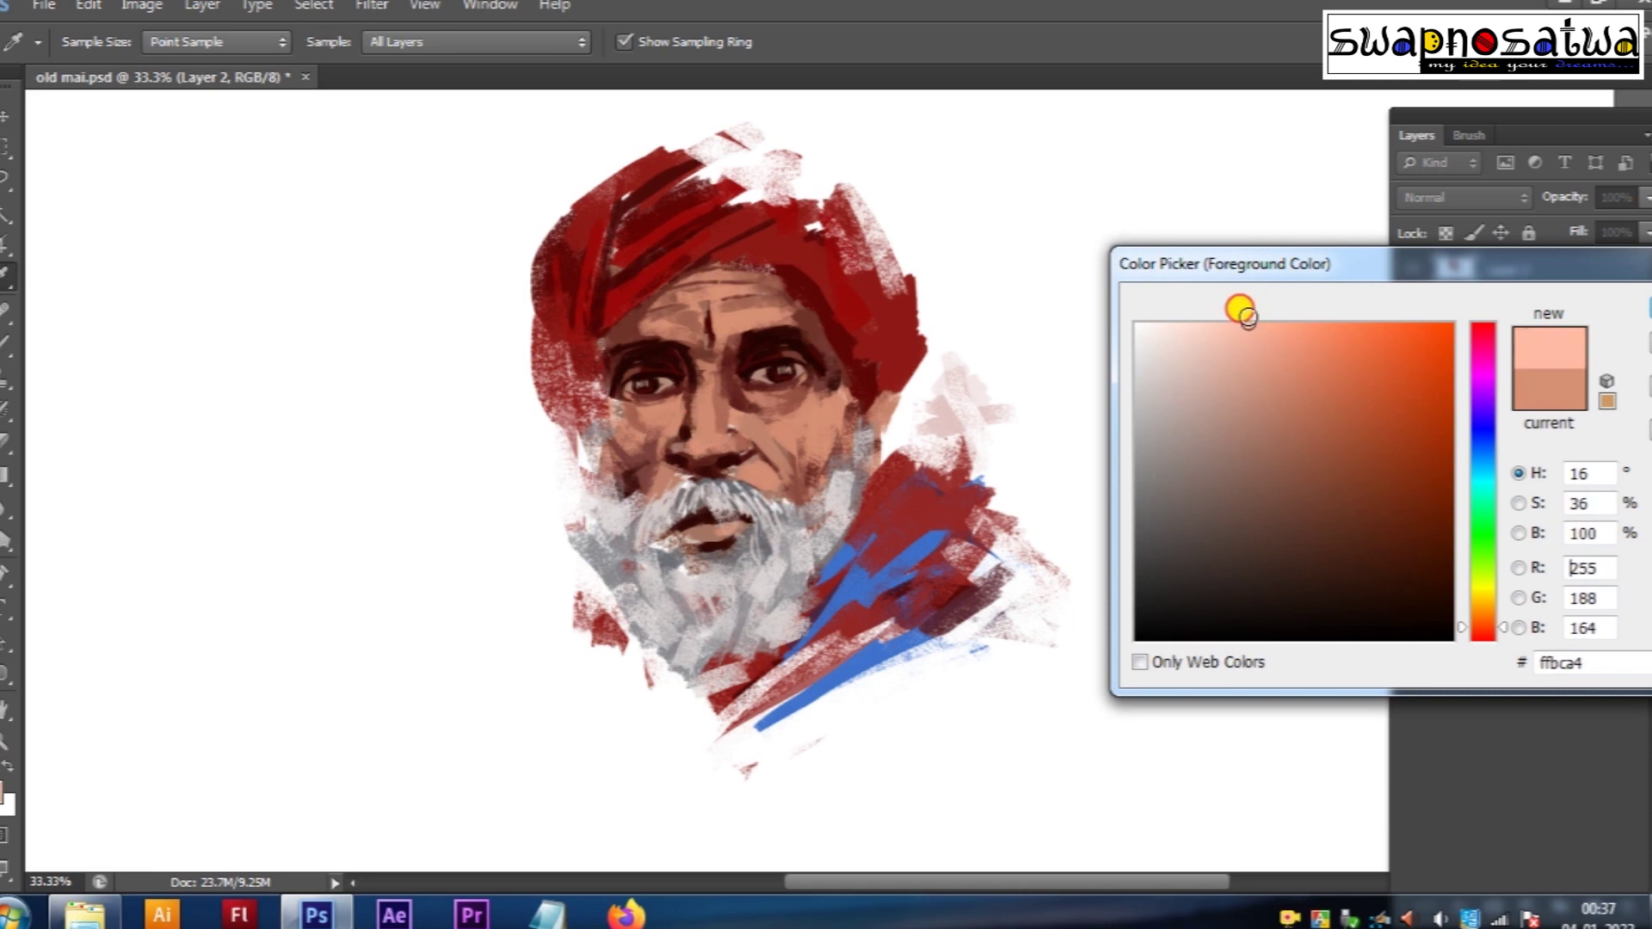
pyautogui.press('Return')
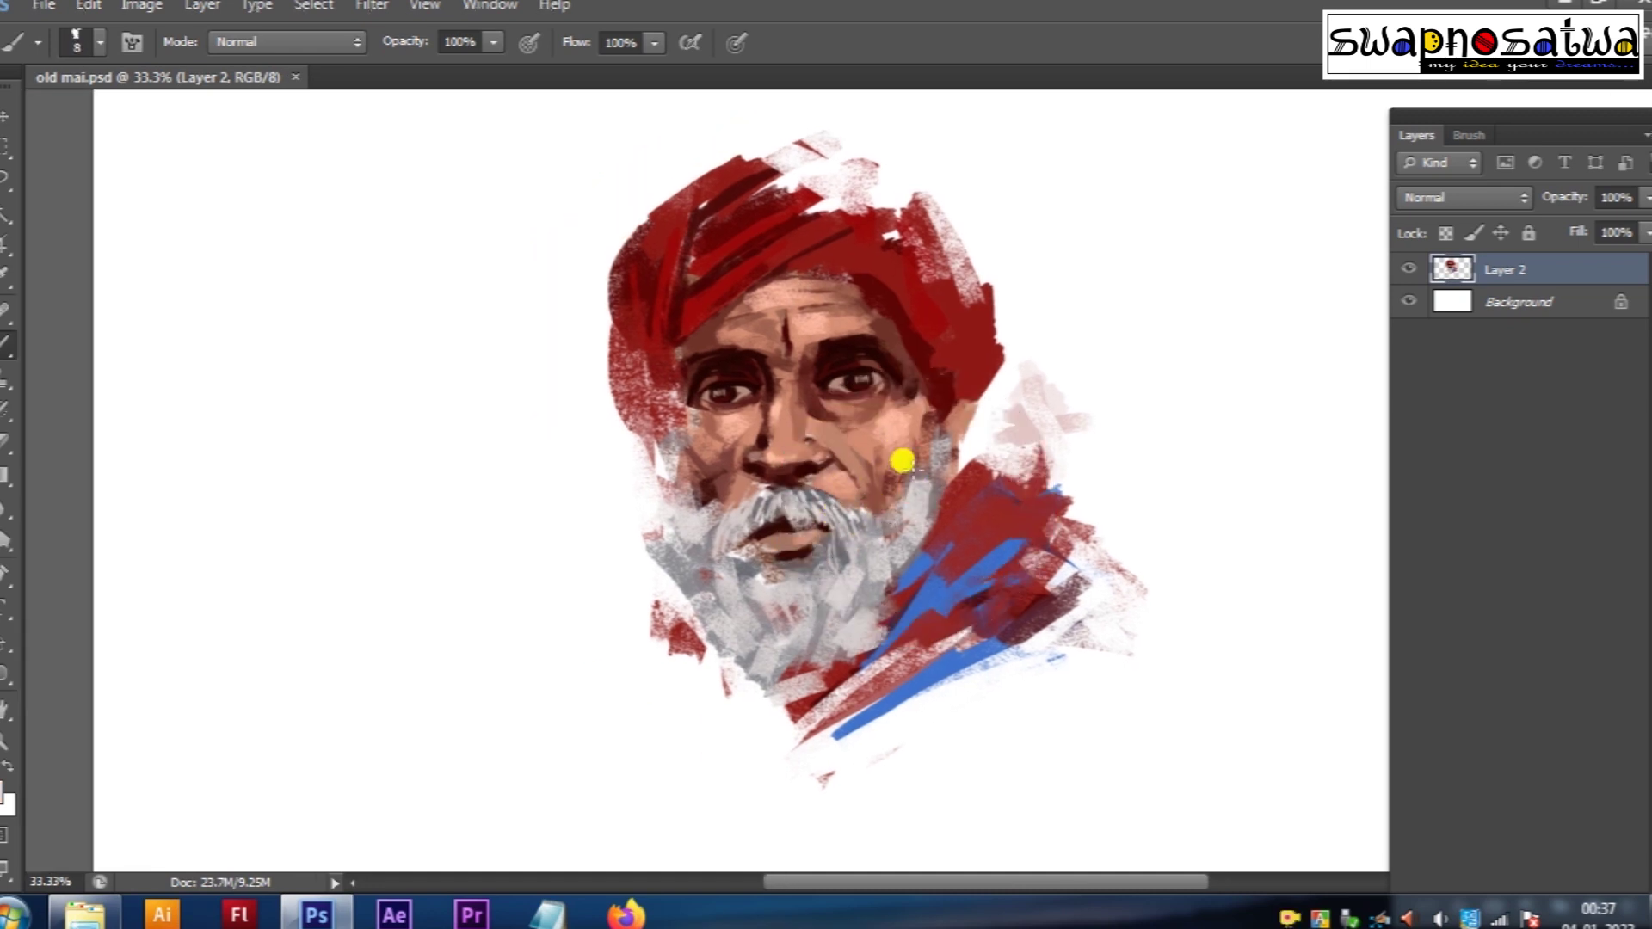
pyautogui.moveTo(901, 461); pyautogui.dragTo(928, 471)
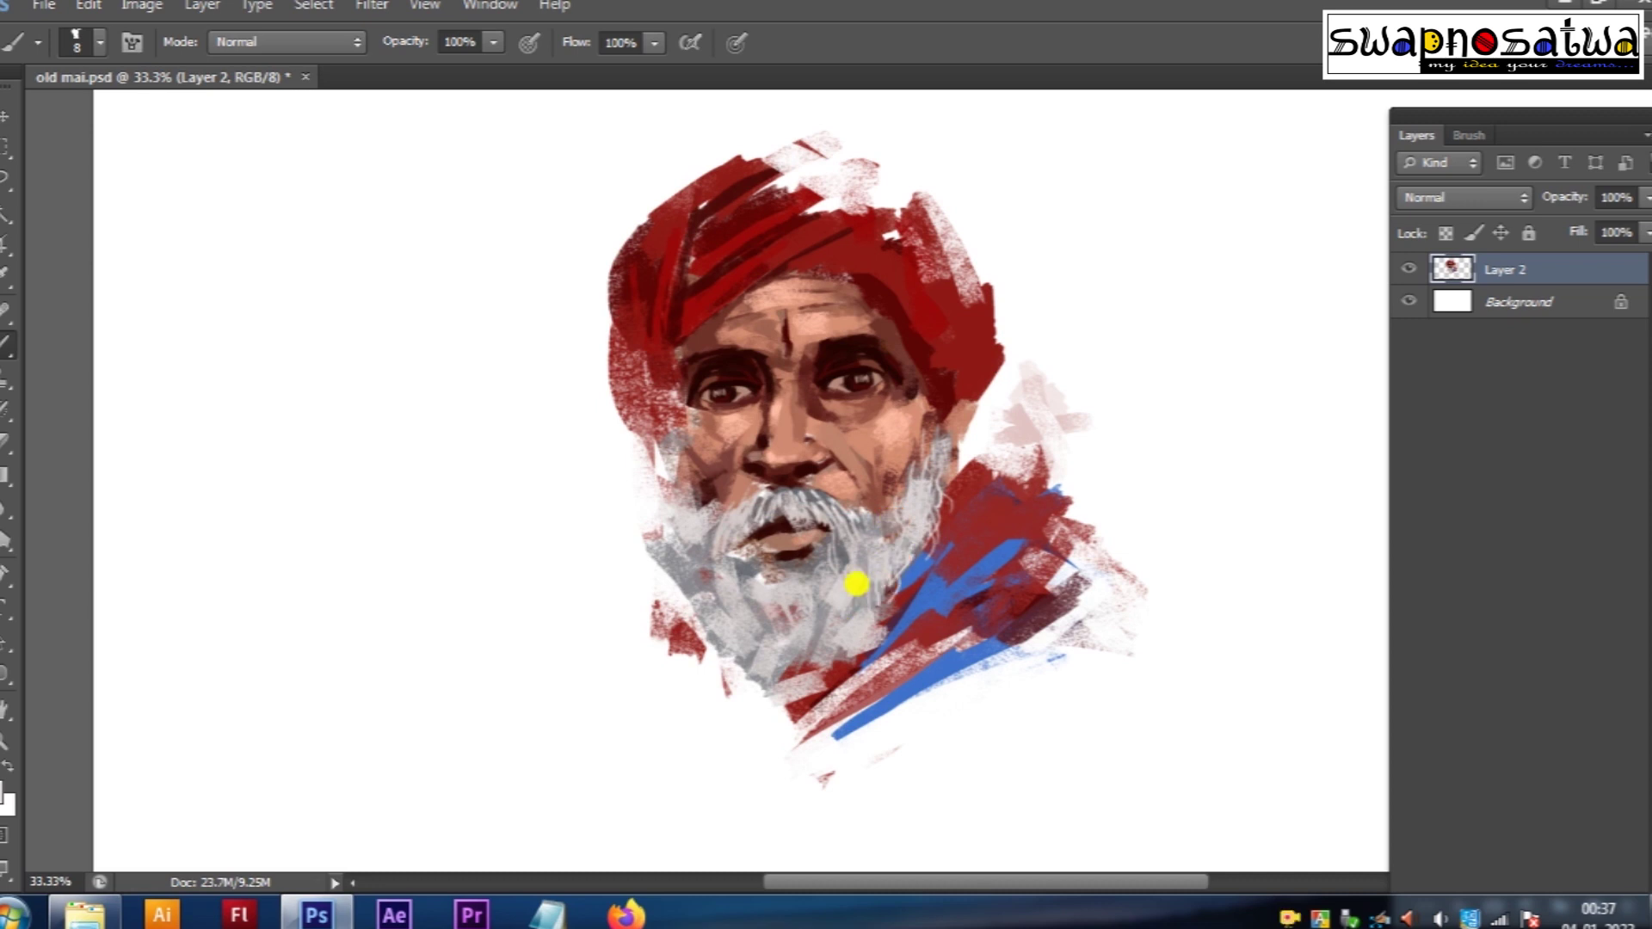
pyautogui.moveTo(676, 465)
pyautogui.mouseDown()
pyautogui.moveTo(675, 568)
pyautogui.moveTo(657, 550)
pyautogui.moveTo(668, 582)
pyautogui.moveTo(833, 580)
pyautogui.mouseUp()
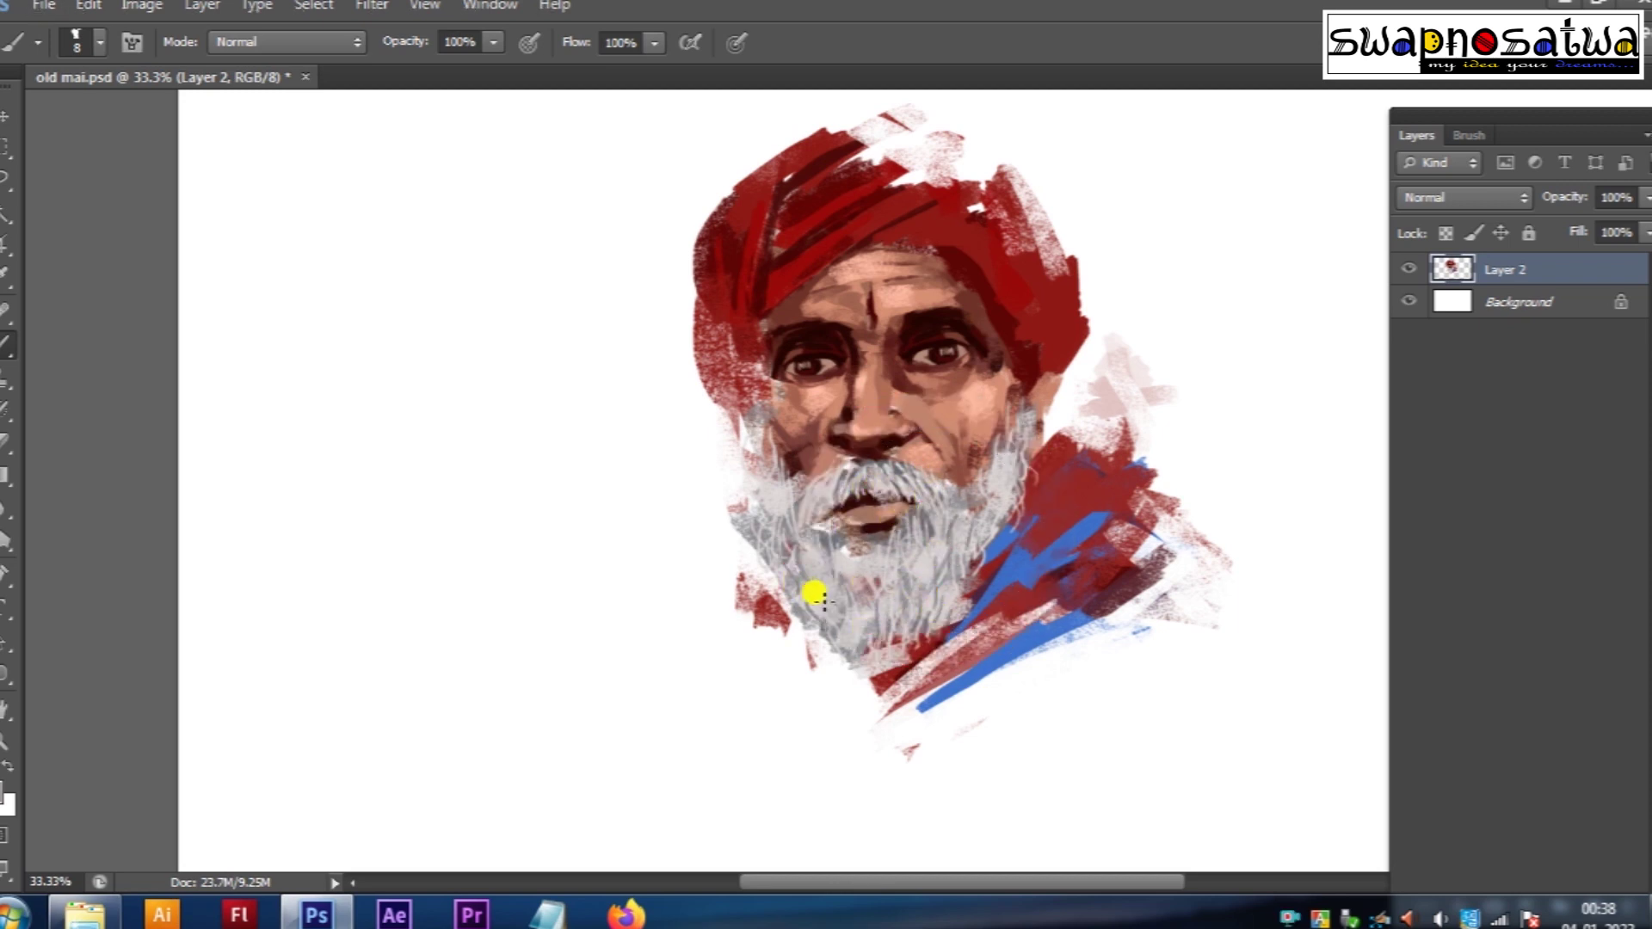
pyautogui.moveTo(995, 565); pyautogui.dragTo(878, 620)
# Step: Pick a near-white painting colour, shrink the brush slightly and recentre on the portrait
pyautogui.press('e')
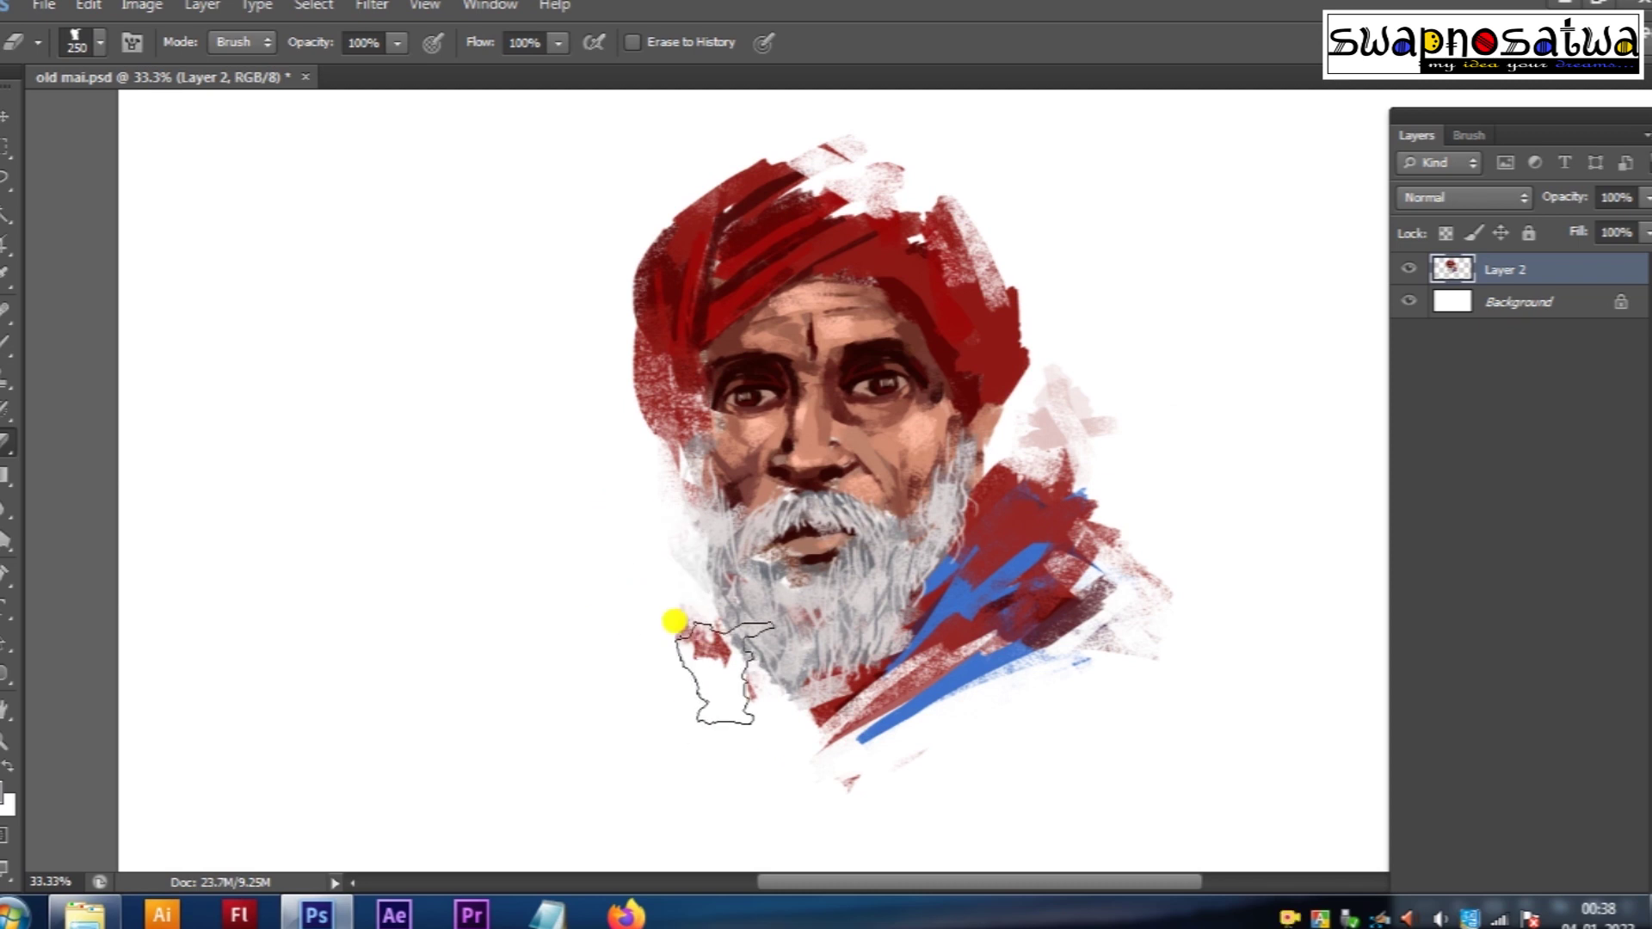
pyautogui.press('b')
pyautogui.moveTo(969, 556); pyautogui.dragTo(959, 519)
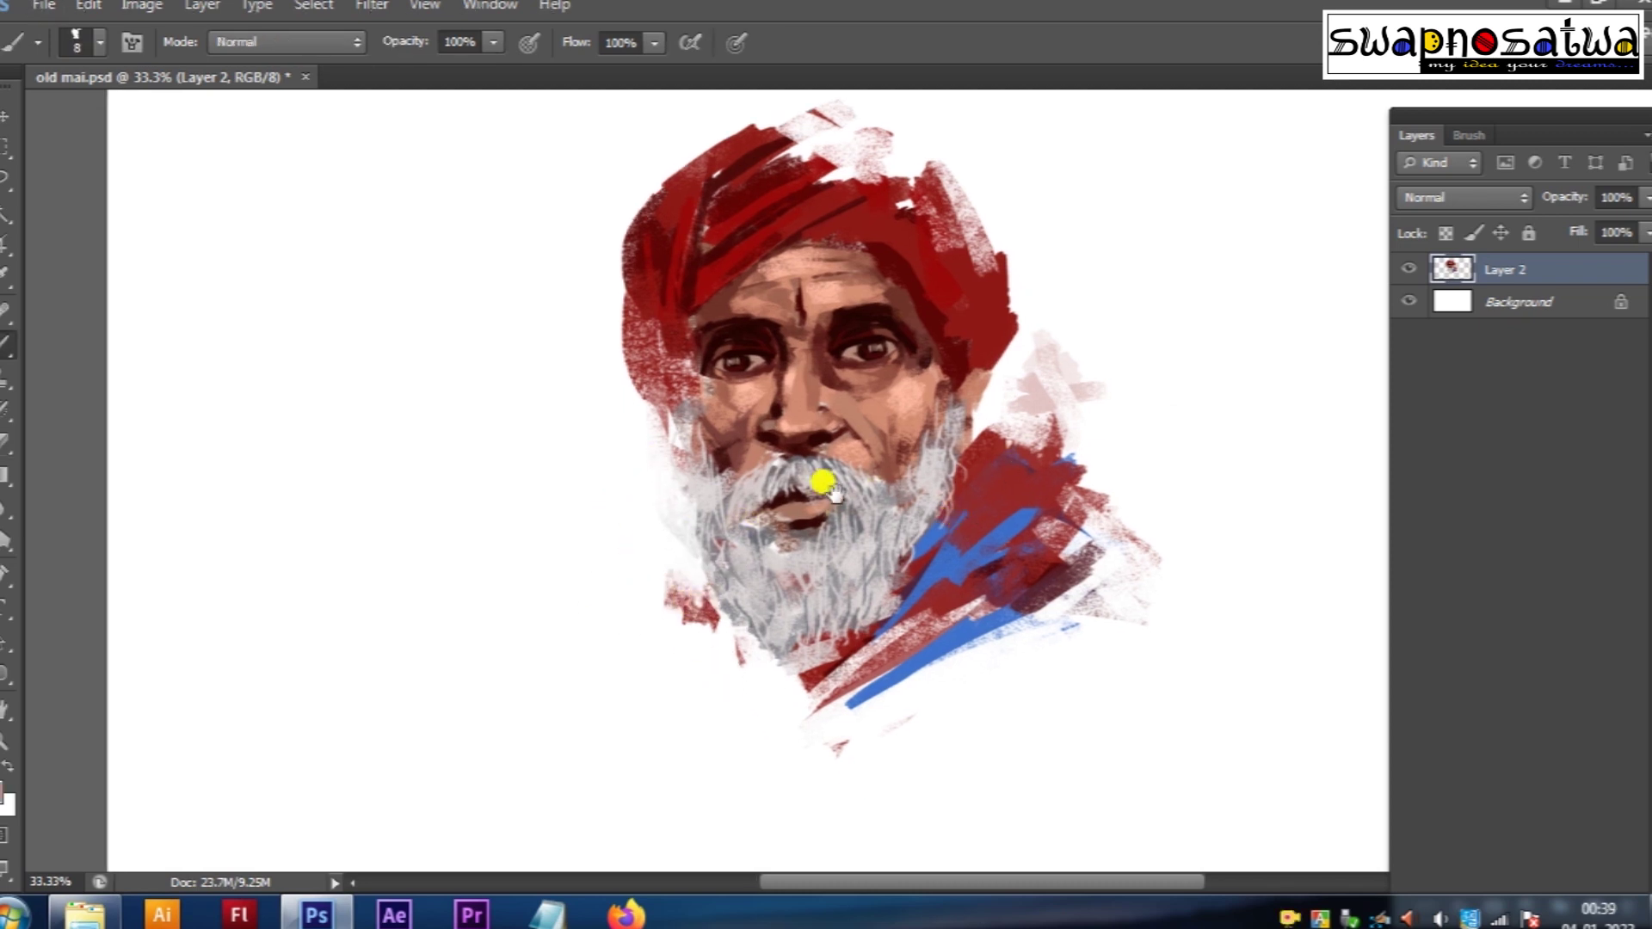
pyautogui.click(7, 796)
pyautogui.click(1154, 317)
pyautogui.press('Return')
pyautogui.moveTo(731, 464); pyautogui.dragTo(762, 509)
pyautogui.press('[')
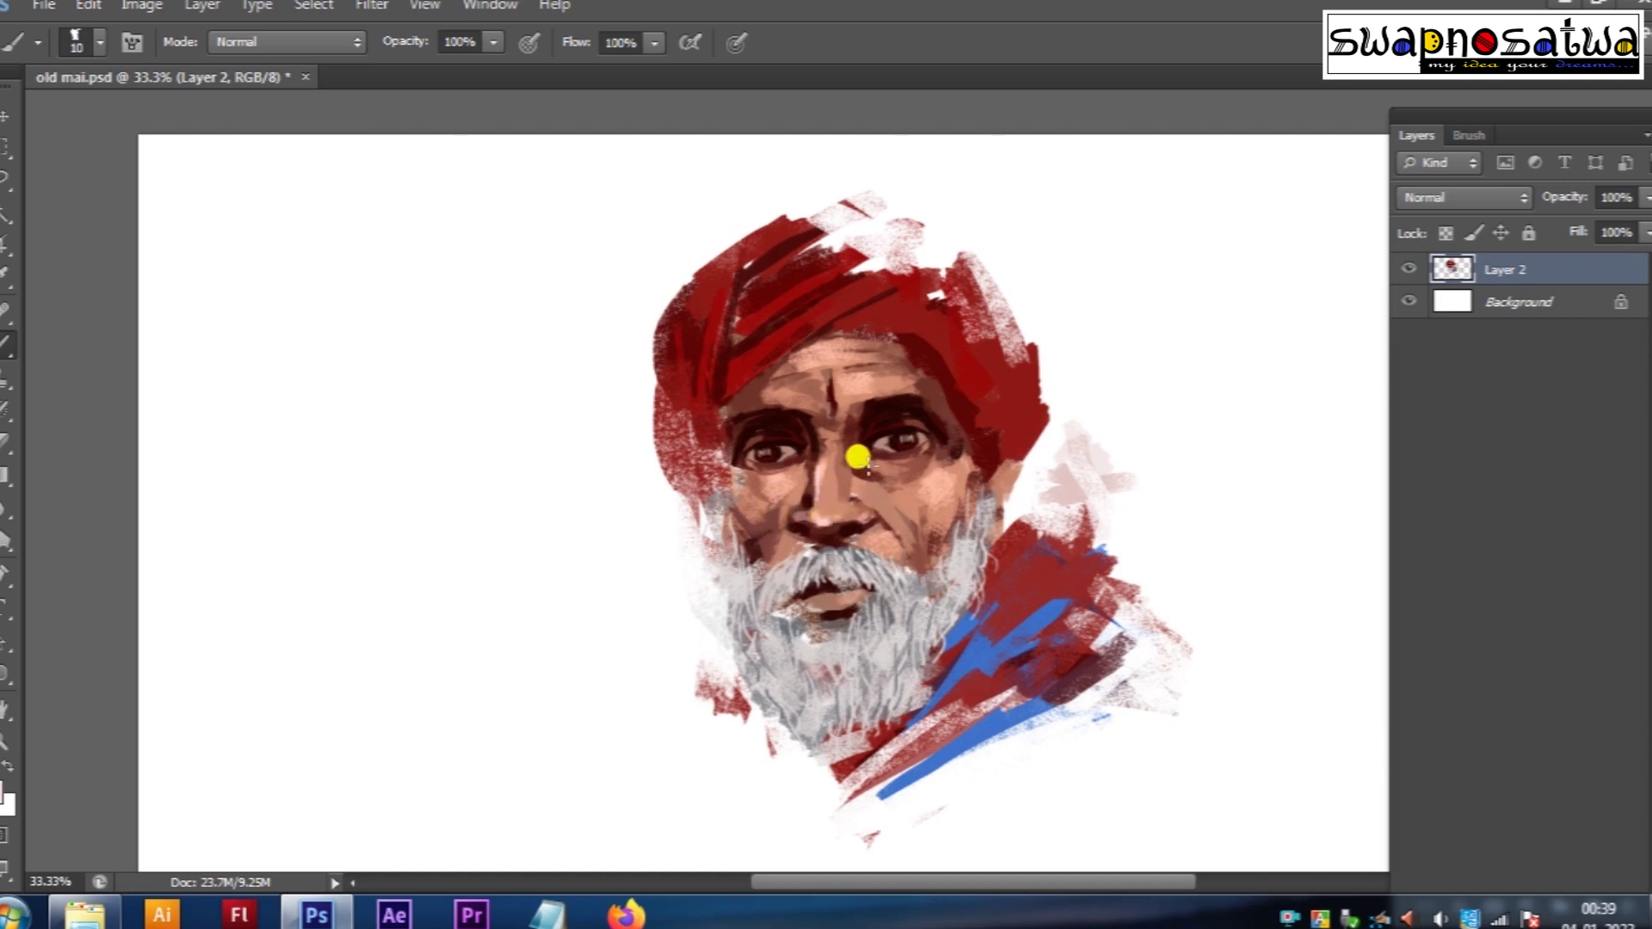
pyautogui.moveTo(884, 449)
pyautogui.mouseDown()
pyautogui.moveTo(843, 412)
pyautogui.moveTo(856, 472)
pyautogui.mouseUp()
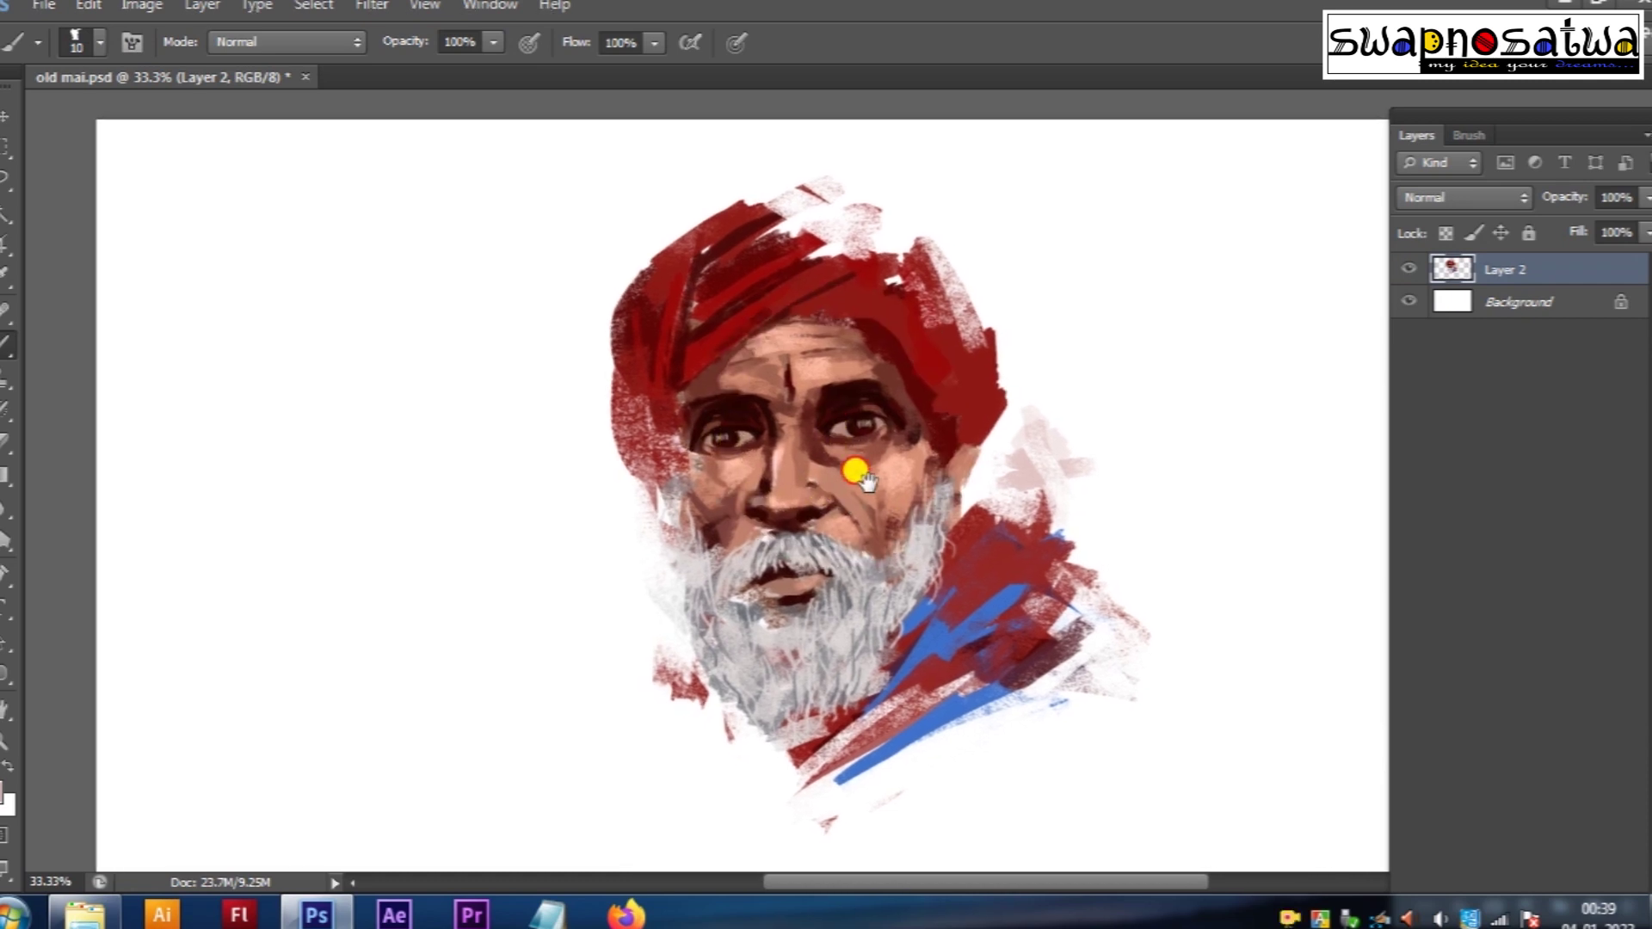
# Step: With a much larger brush, paint dark red over the turban's left and right sides
pyautogui.press(']')
pyautogui.press(']')
pyautogui.press(']')
pyautogui.moveTo(821, 292)
pyautogui.mouseDown()
pyautogui.moveTo(682, 314)
pyautogui.moveTo(675, 413)
pyautogui.moveTo(671, 295)
pyautogui.moveTo(671, 471)
pyautogui.moveTo(668, 417)
pyautogui.moveTo(686, 447)
pyautogui.mouseUp()
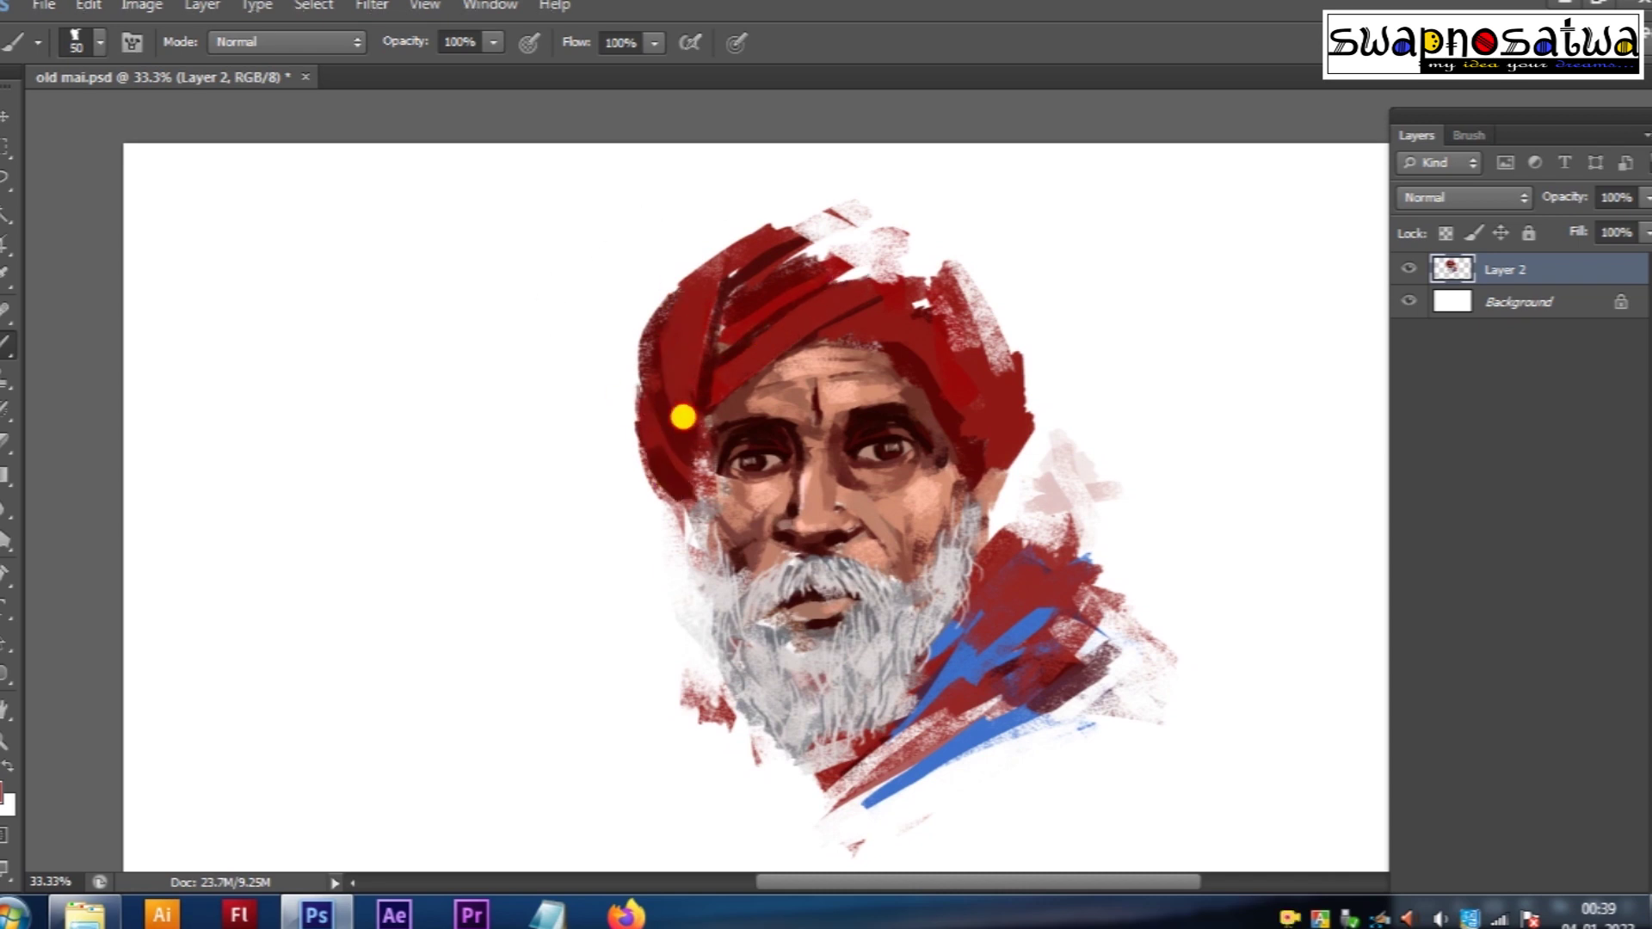
pyautogui.keyDown('alt'); pyautogui.click(756, 240); pyautogui.keyUp('alt')
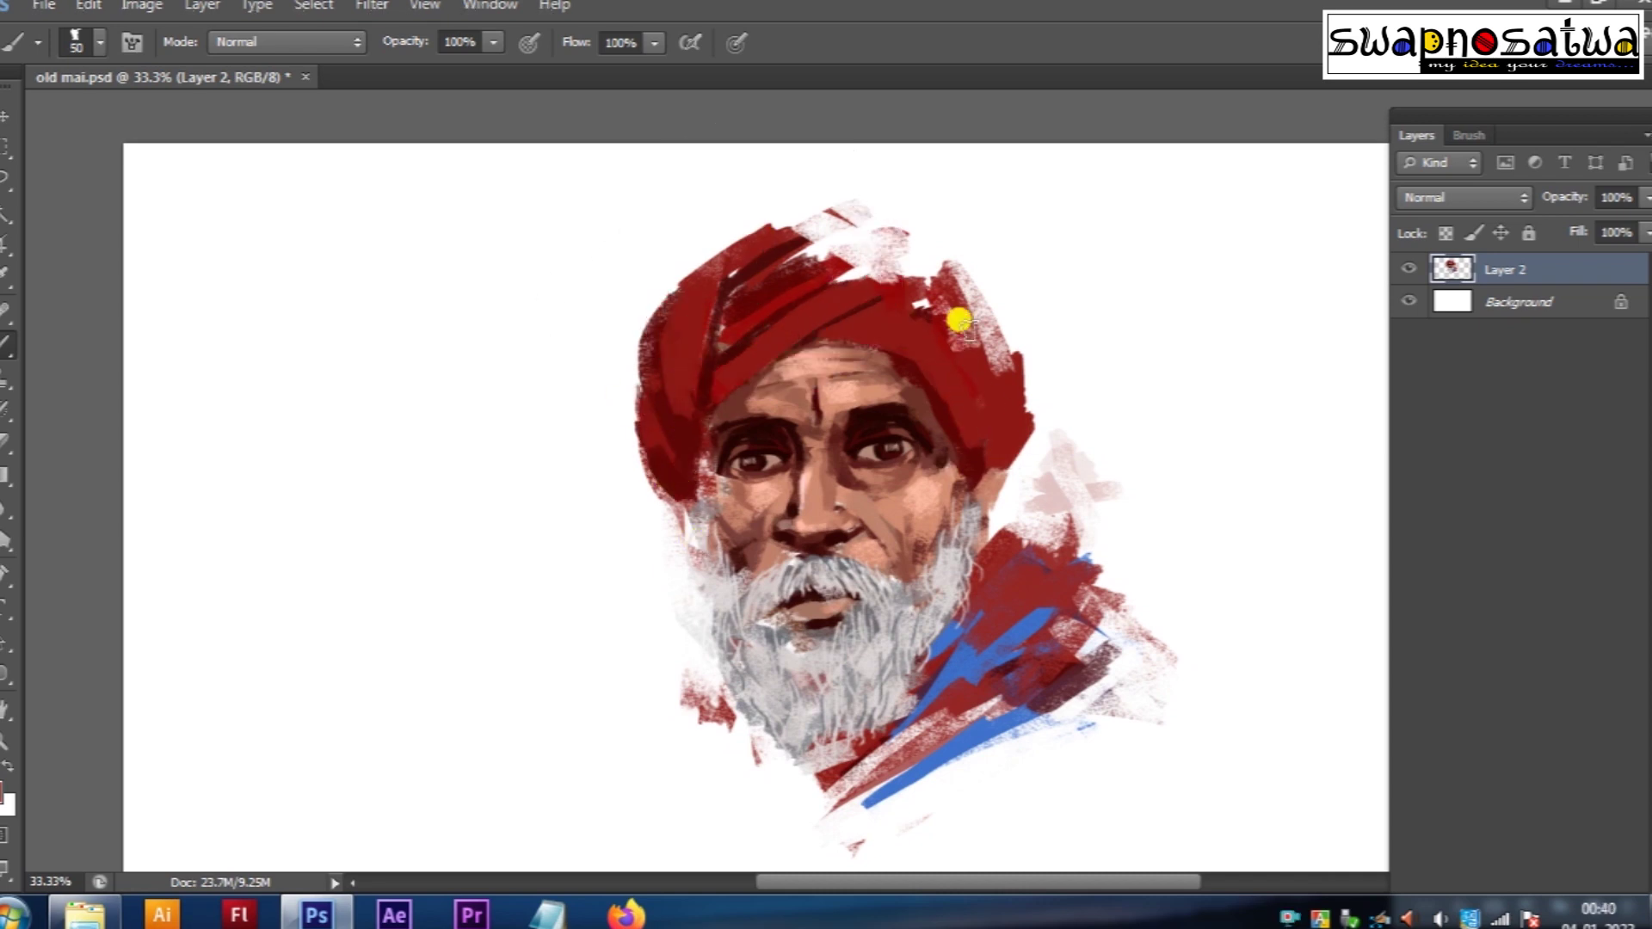
pyautogui.moveTo(978, 380)
pyautogui.mouseDown()
pyautogui.moveTo(985, 417)
pyautogui.moveTo(951, 321)
pyautogui.moveTo(920, 297)
pyautogui.mouseUp()
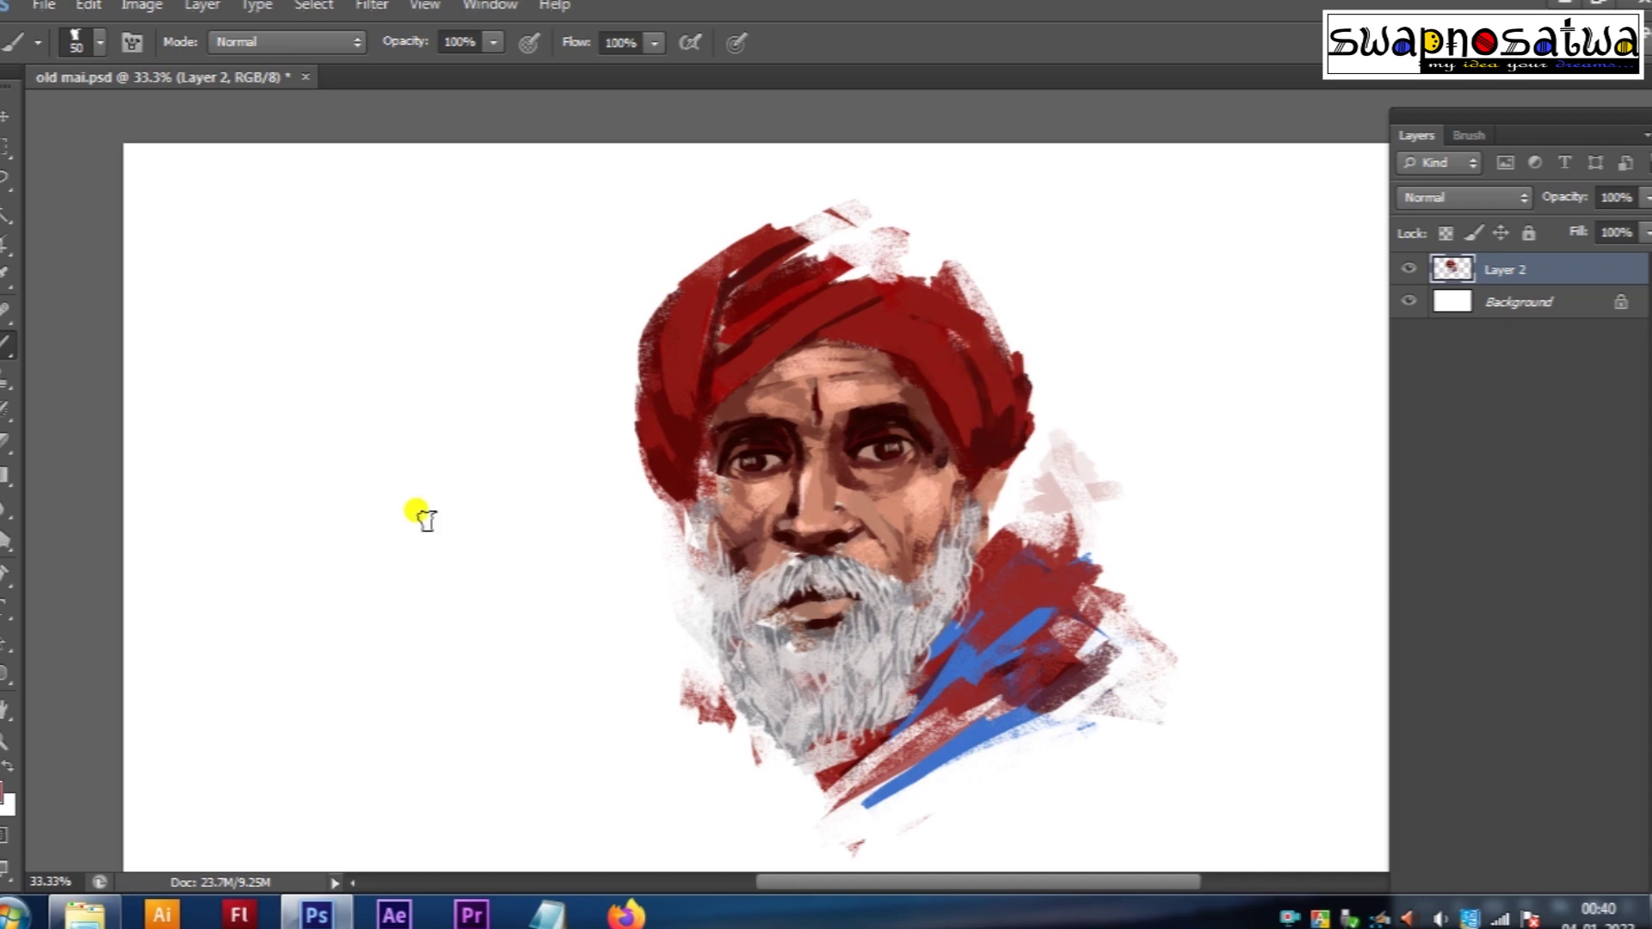
# Step: Sweep vivid bright red strokes across the turban's upper band
pyautogui.moveTo(685, 310)
pyautogui.mouseDown()
pyautogui.moveTo(782, 332)
pyautogui.moveTo(760, 283)
pyautogui.moveTo(634, 417)
pyautogui.moveTo(949, 375)
pyautogui.mouseUp()
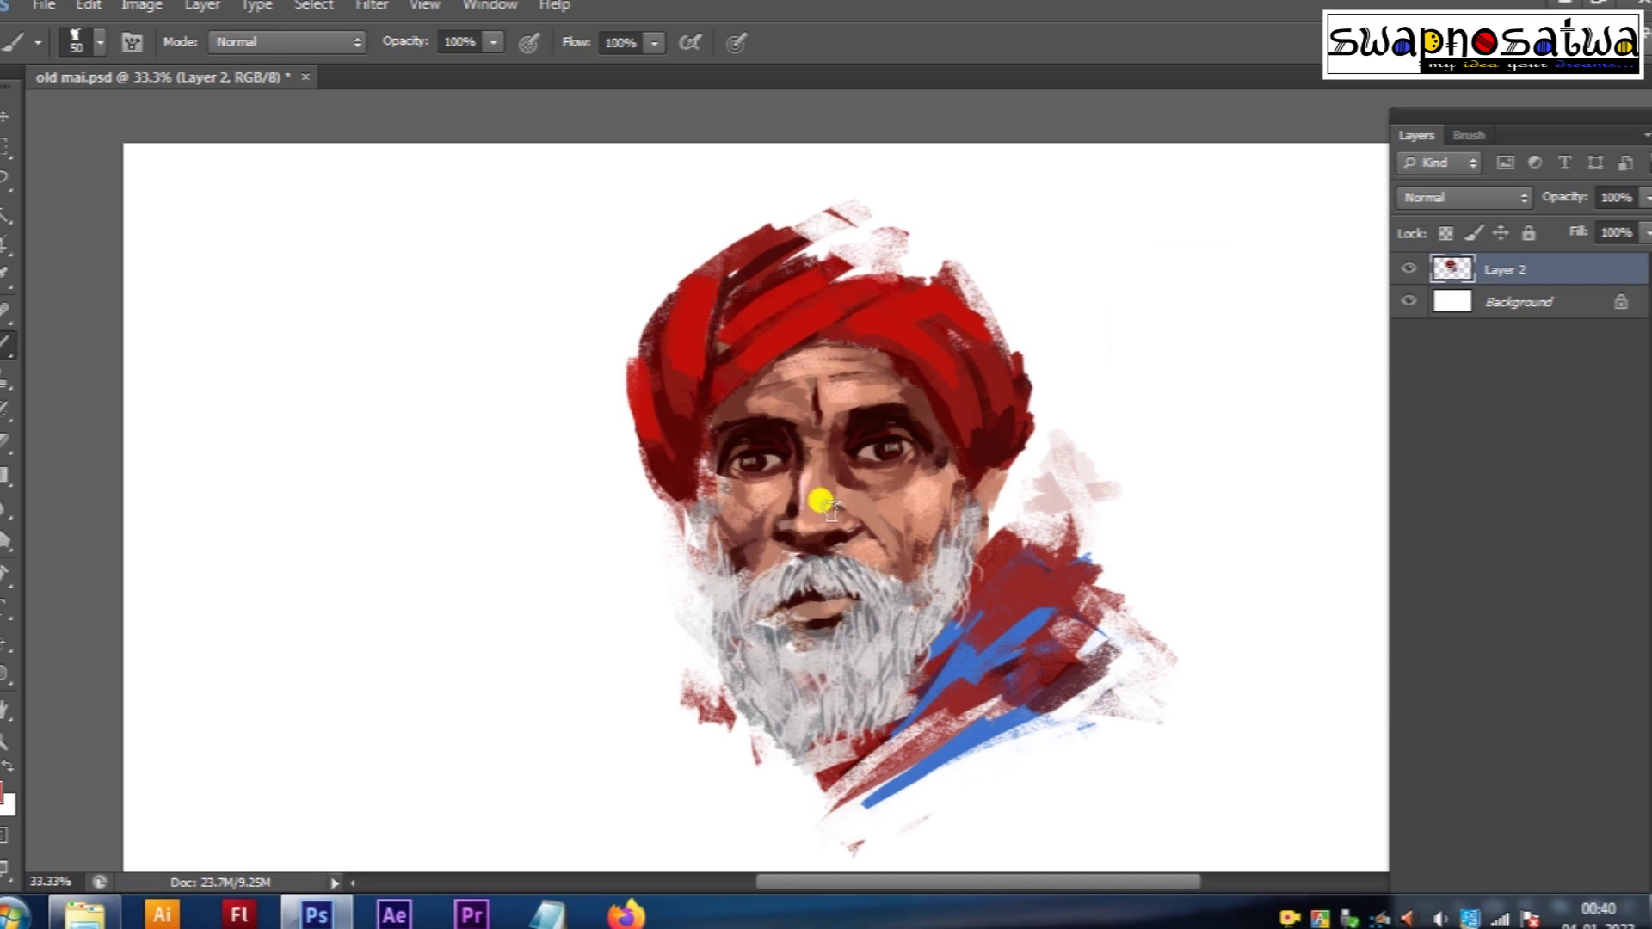
pyautogui.hotkey('alt', 'shift', 'c')
pyautogui.moveTo(711, 350)
pyautogui.mouseDown()
pyautogui.moveTo(668, 298)
pyautogui.moveTo(726, 343)
pyautogui.moveTo(908, 372)
pyautogui.mouseUp()
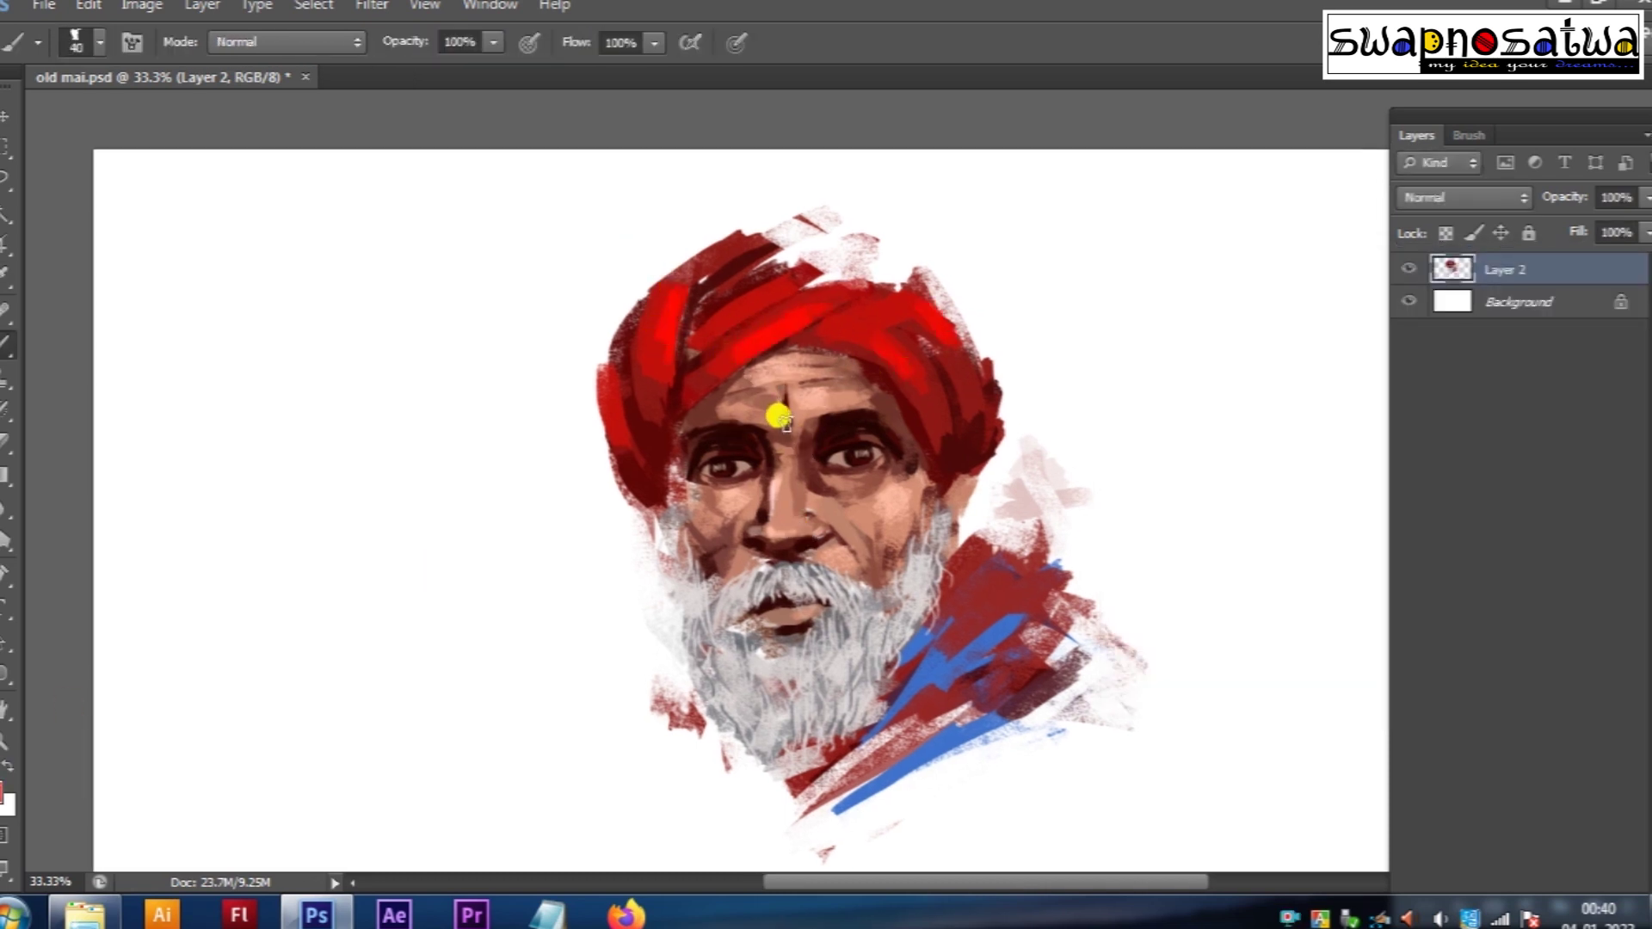
# Step: Restore the erased red and blue strokes at the lower right by stepping back in history
pyautogui.scroll(-2, 847, 526)
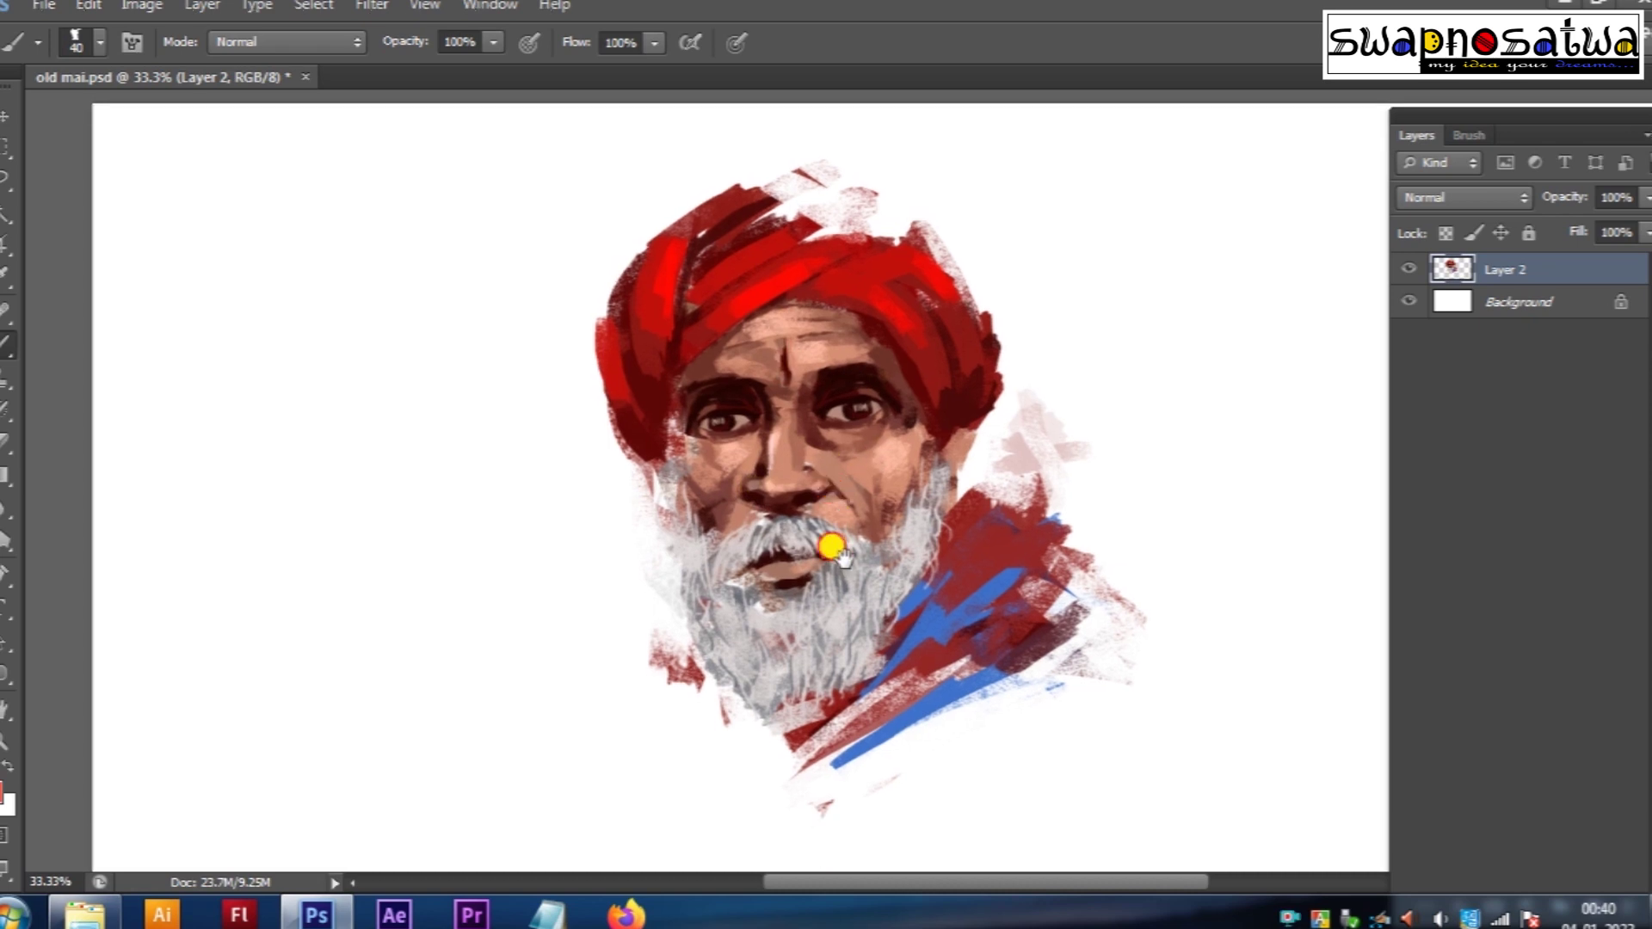
pyautogui.scroll(-1, 860, 527)
pyautogui.scroll(-1, 892, 528)
pyautogui.hotkey('ctrl', 't')
pyautogui.hotkey('ctrl', '-')
pyautogui.hotkey('ctrl', '-')
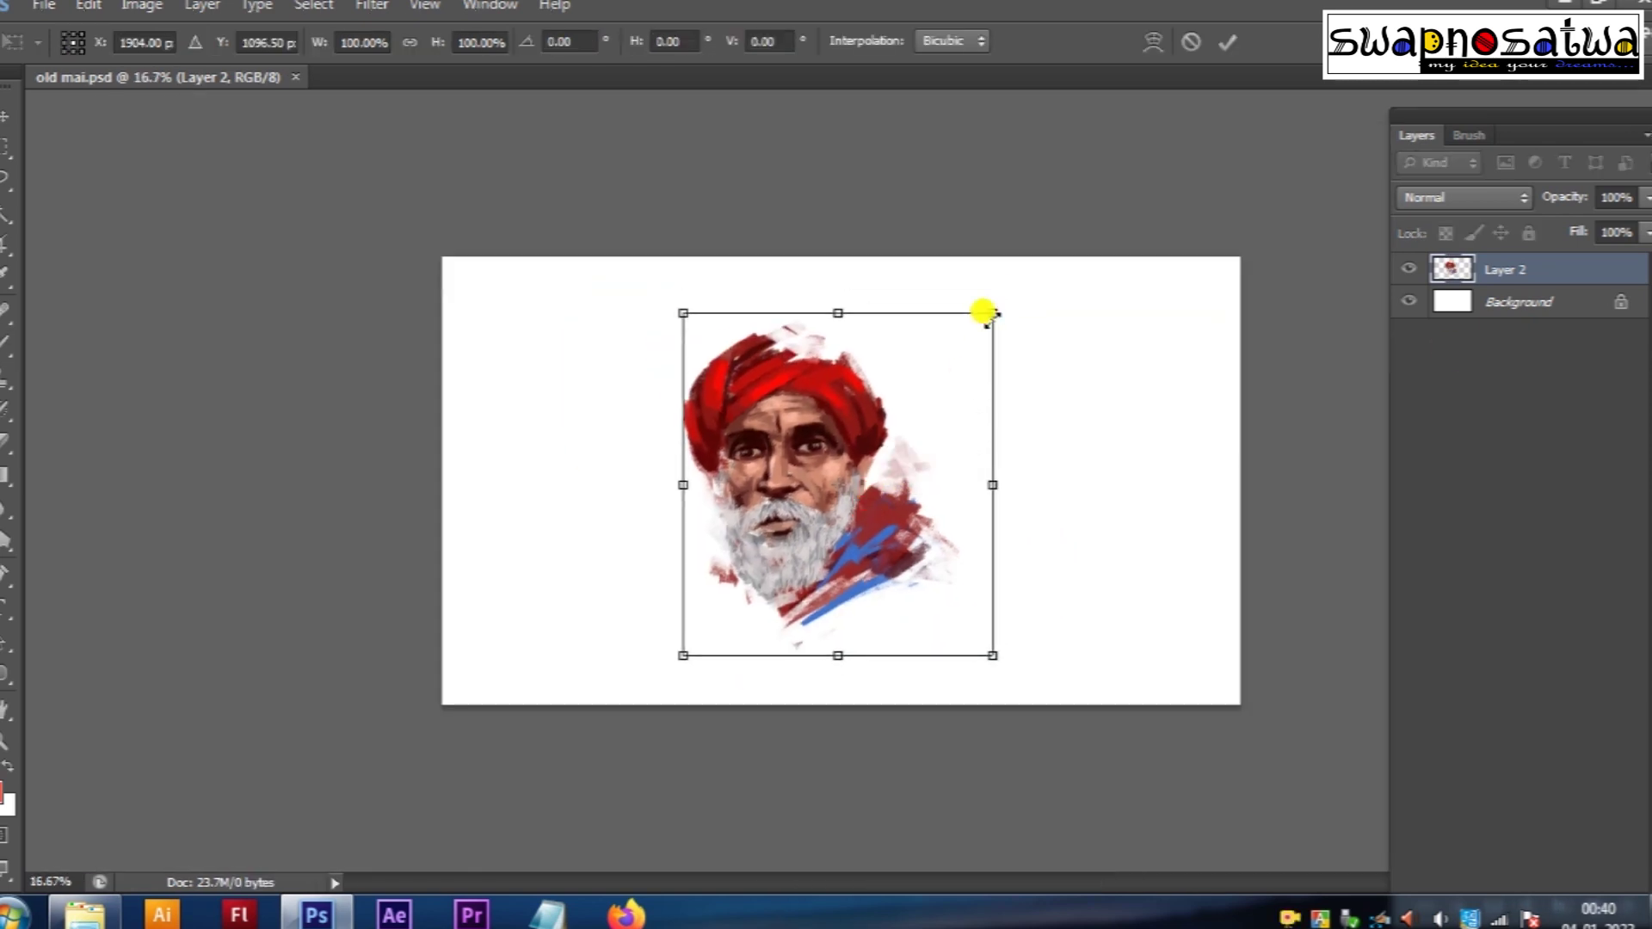
pyautogui.press('Return')
pyautogui.hotkey('ctrl', '+')
pyautogui.press('e')
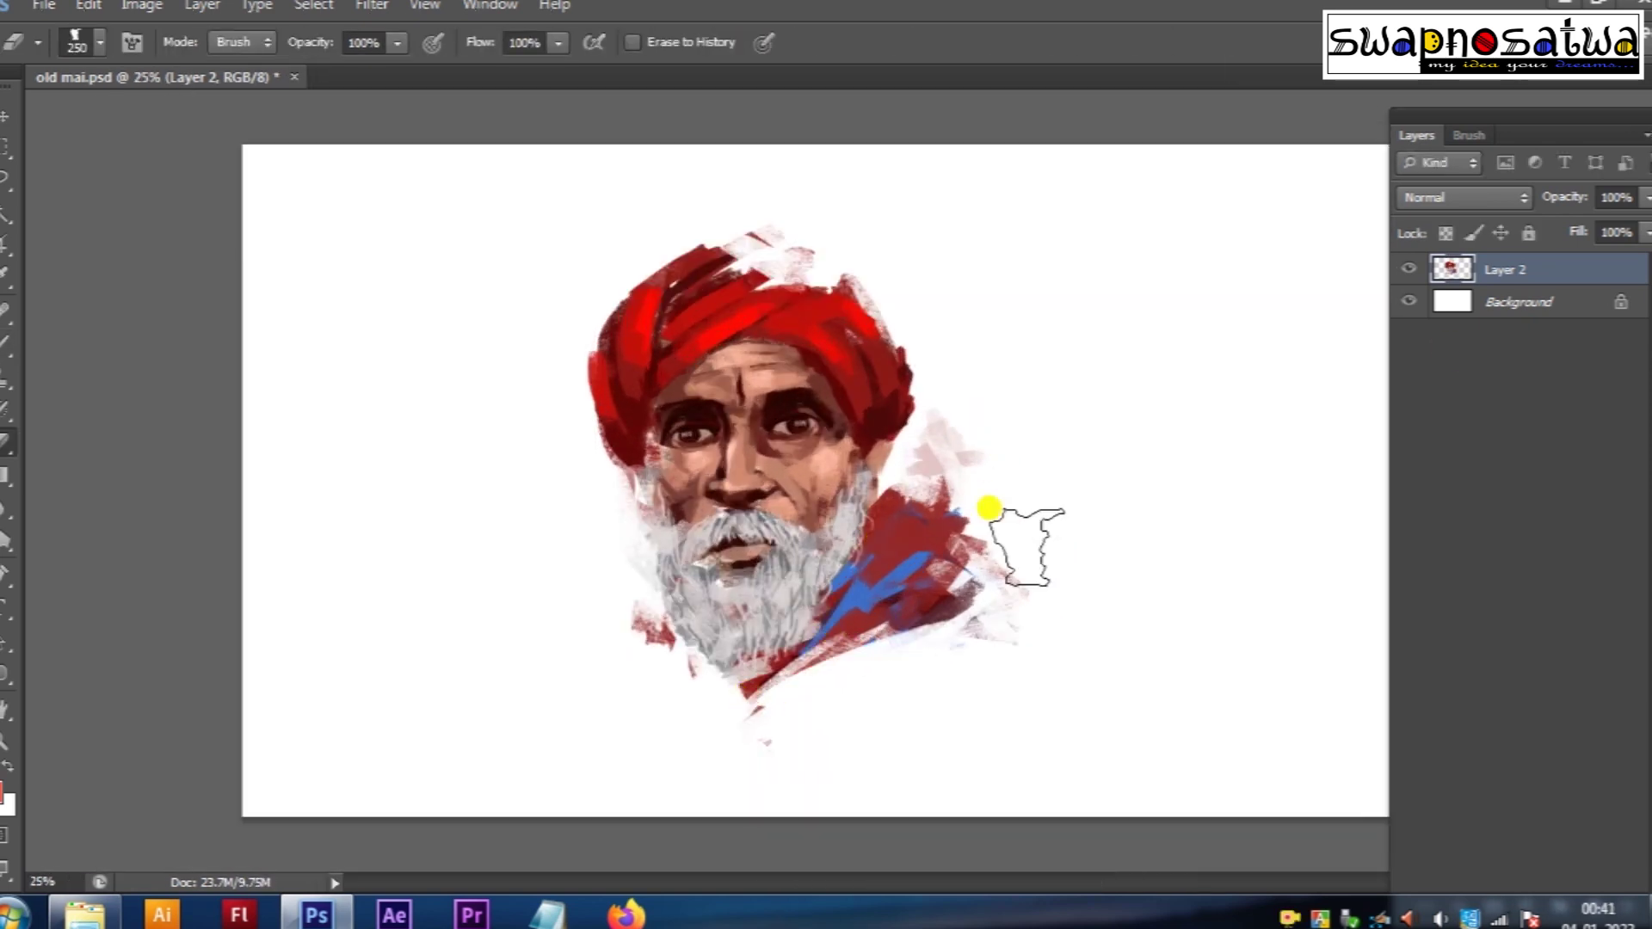
pyautogui.hotkey('ctrl', 'alt', 'z')
pyautogui.hotkey('ctrl', 'alt', 'z')
pyautogui.hotkey('ctrl', 'alt', 'z')
pyautogui.hotkey('ctrl', 'alt', 'z')
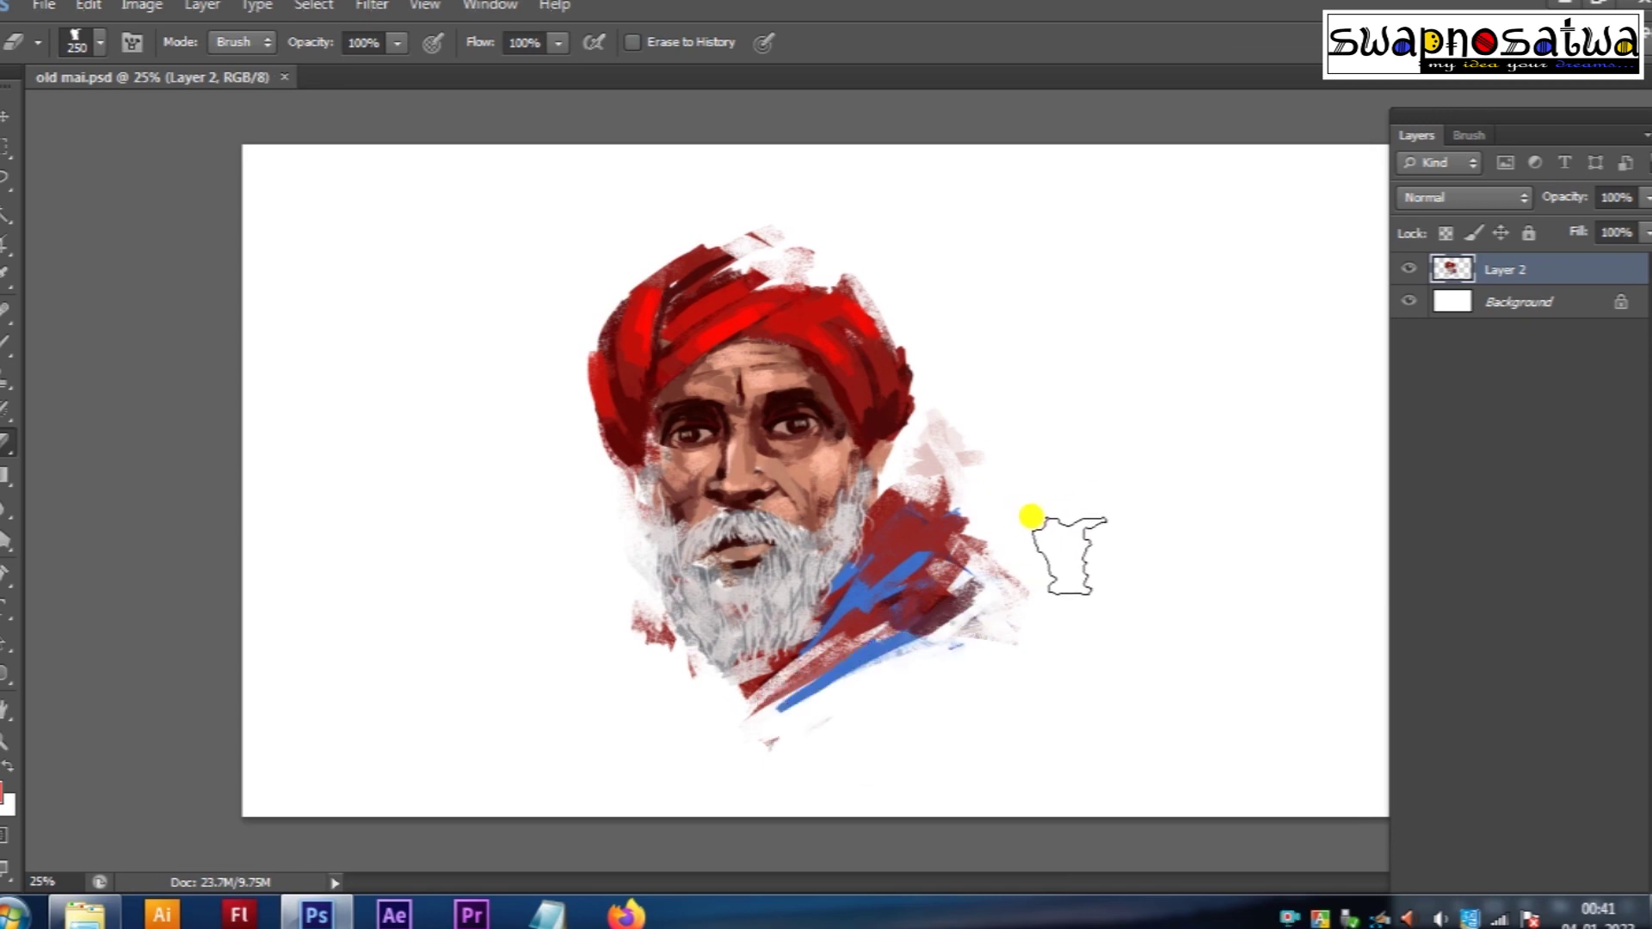
# Step: Set the foreground painting colour to orange
pyautogui.press('i')
pyautogui.click(5, 790)
pyautogui.moveTo(1482, 592); pyautogui.dragTo(1500, 608)
pyautogui.press('Return')
# Step: Dismiss the Black and White adjustment and add a new empty layer above the Background
pyautogui.click(1518, 301)
pyautogui.hotkey('ctrl', 'alt', 'shift', 'b')
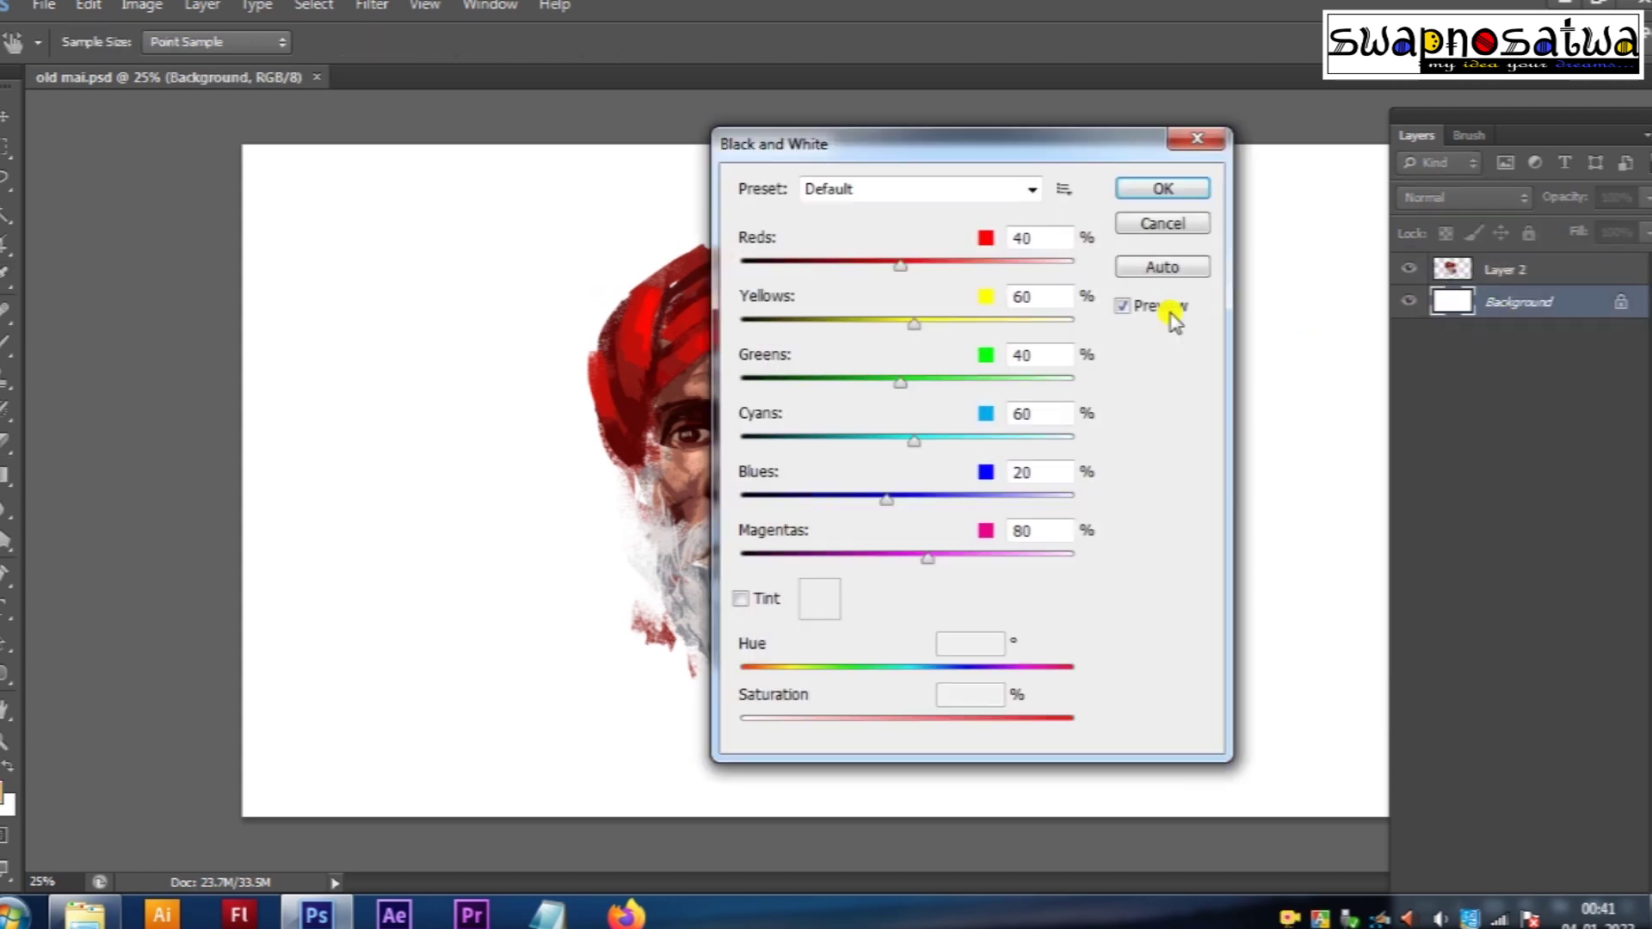
pyautogui.press('Escape')
pyautogui.hotkey('ctrl', 'shift', 'alt', 'n')
pyautogui.press('b')
# Step: Paint orange-yellow accent strokes around the turban and along the bottom, undoing the oversized ones
pyautogui.moveTo(749, 246); pyautogui.dragTo(920, 413)
pyautogui.moveTo(938, 499); pyautogui.dragTo(989, 559)
pyautogui.moveTo(611, 483)
pyautogui.mouseDown()
pyautogui.moveTo(704, 635)
pyautogui.moveTo(1009, 683)
pyautogui.mouseUp()
pyautogui.hotkey('ctrl', 'alt', 'z')
pyautogui.hotkey('ctrl', 'alt', 'z')
pyautogui.moveTo(731, 753); pyautogui.dragTo(1144, 748)
pyautogui.hotkey('ctrl', 'z')
pyautogui.press('[')
pyautogui.press('[')
pyautogui.press('[')
pyautogui.moveTo(741, 686); pyautogui.dragTo(1028, 675)
pyautogui.moveTo(855, 680); pyautogui.dragTo(662, 804)
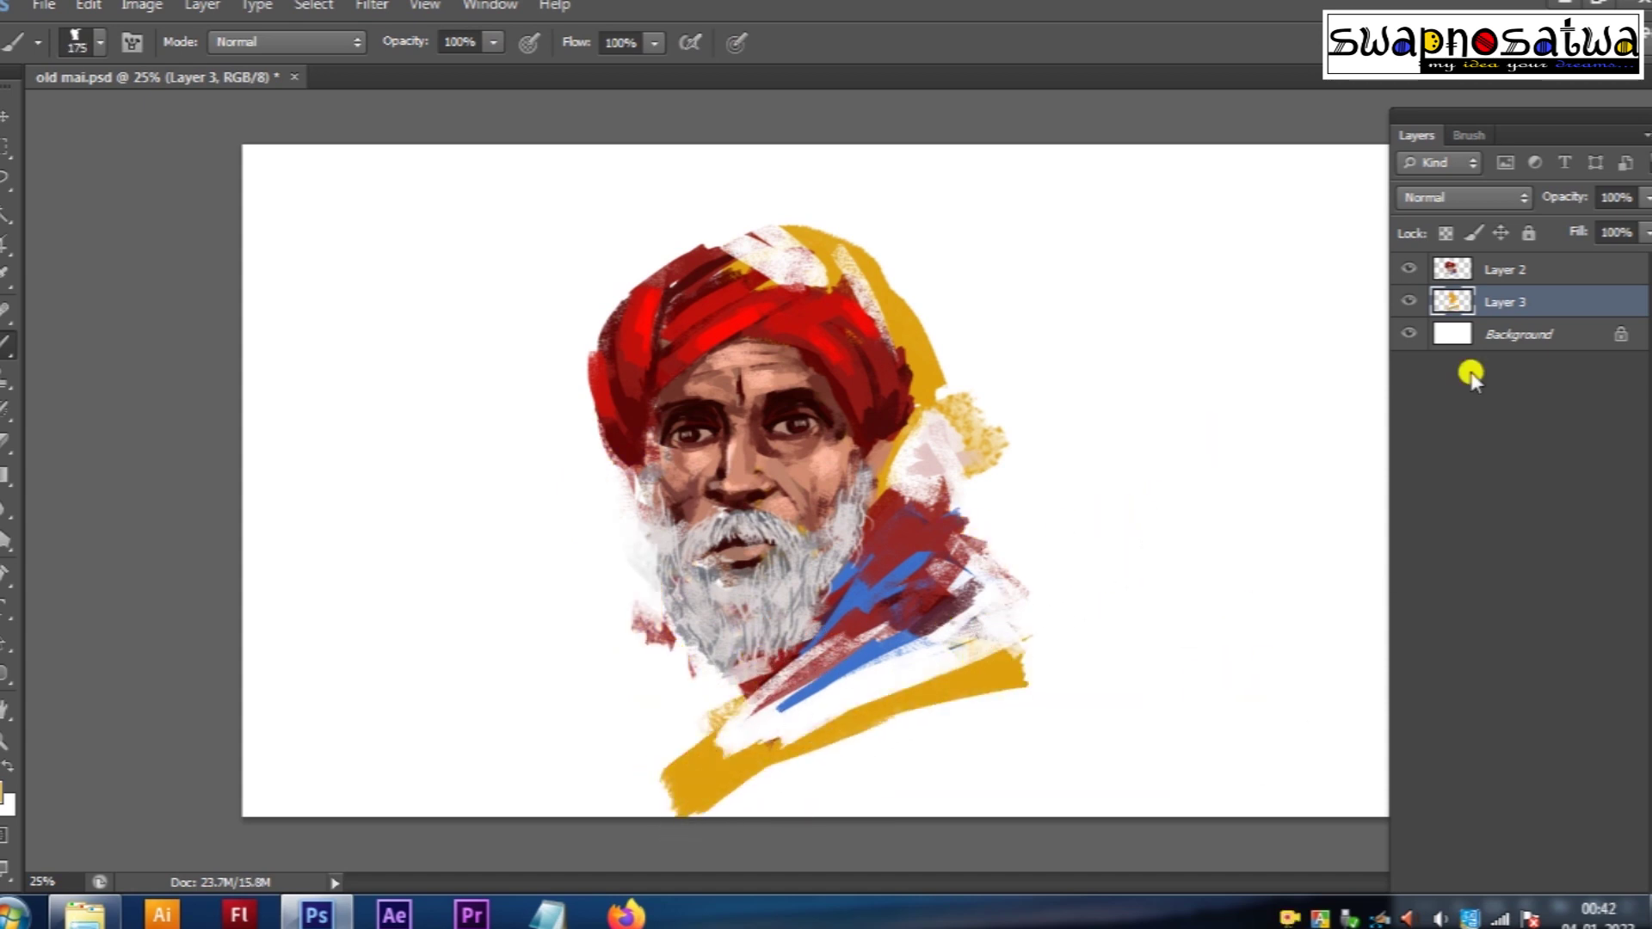
# Step: Move the artwork up slightly on the canvas
pyautogui.hotkey('ctrl', 't')
pyautogui.moveTo(903, 516); pyautogui.dragTo(903, 472)
pyautogui.press('Return')
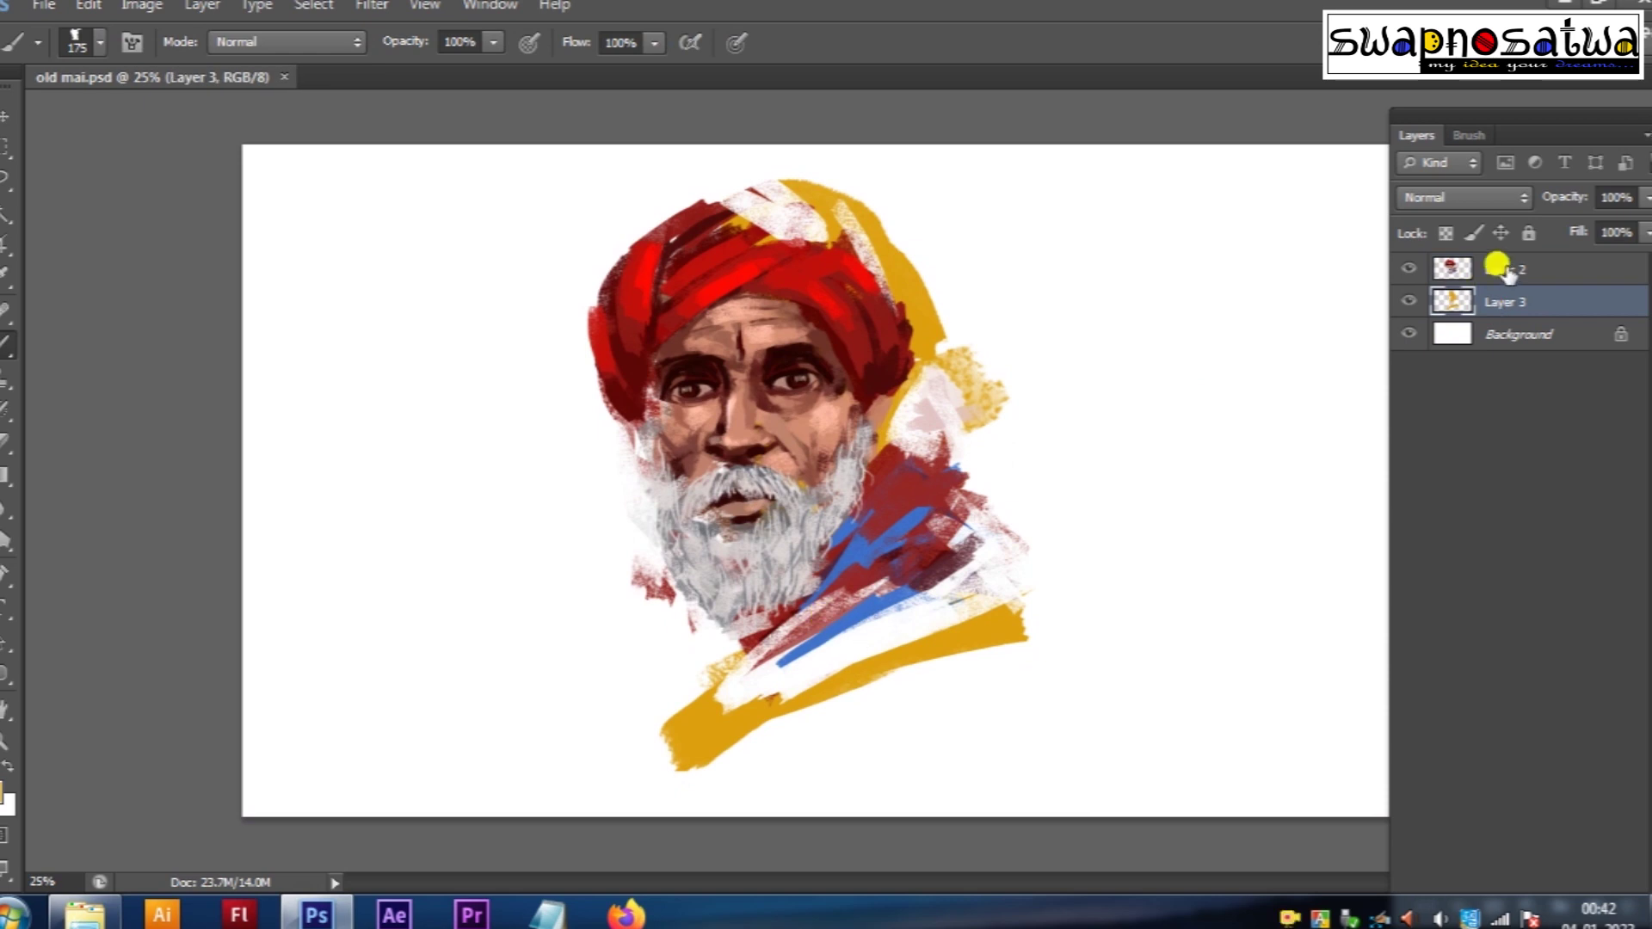
# Step: Add a new layer above Layer 2 and begin a black signature at the lower right
pyautogui.click(1491, 272)
pyautogui.hotkey('ctrl', 'shift', 'alt', 'n')
pyautogui.press('s')
pyautogui.press('b')
pyautogui.moveTo(871, 633)
pyautogui.mouseDown()
pyautogui.moveTo(977, 575)
pyautogui.moveTo(981, 588)
pyautogui.mouseUp()
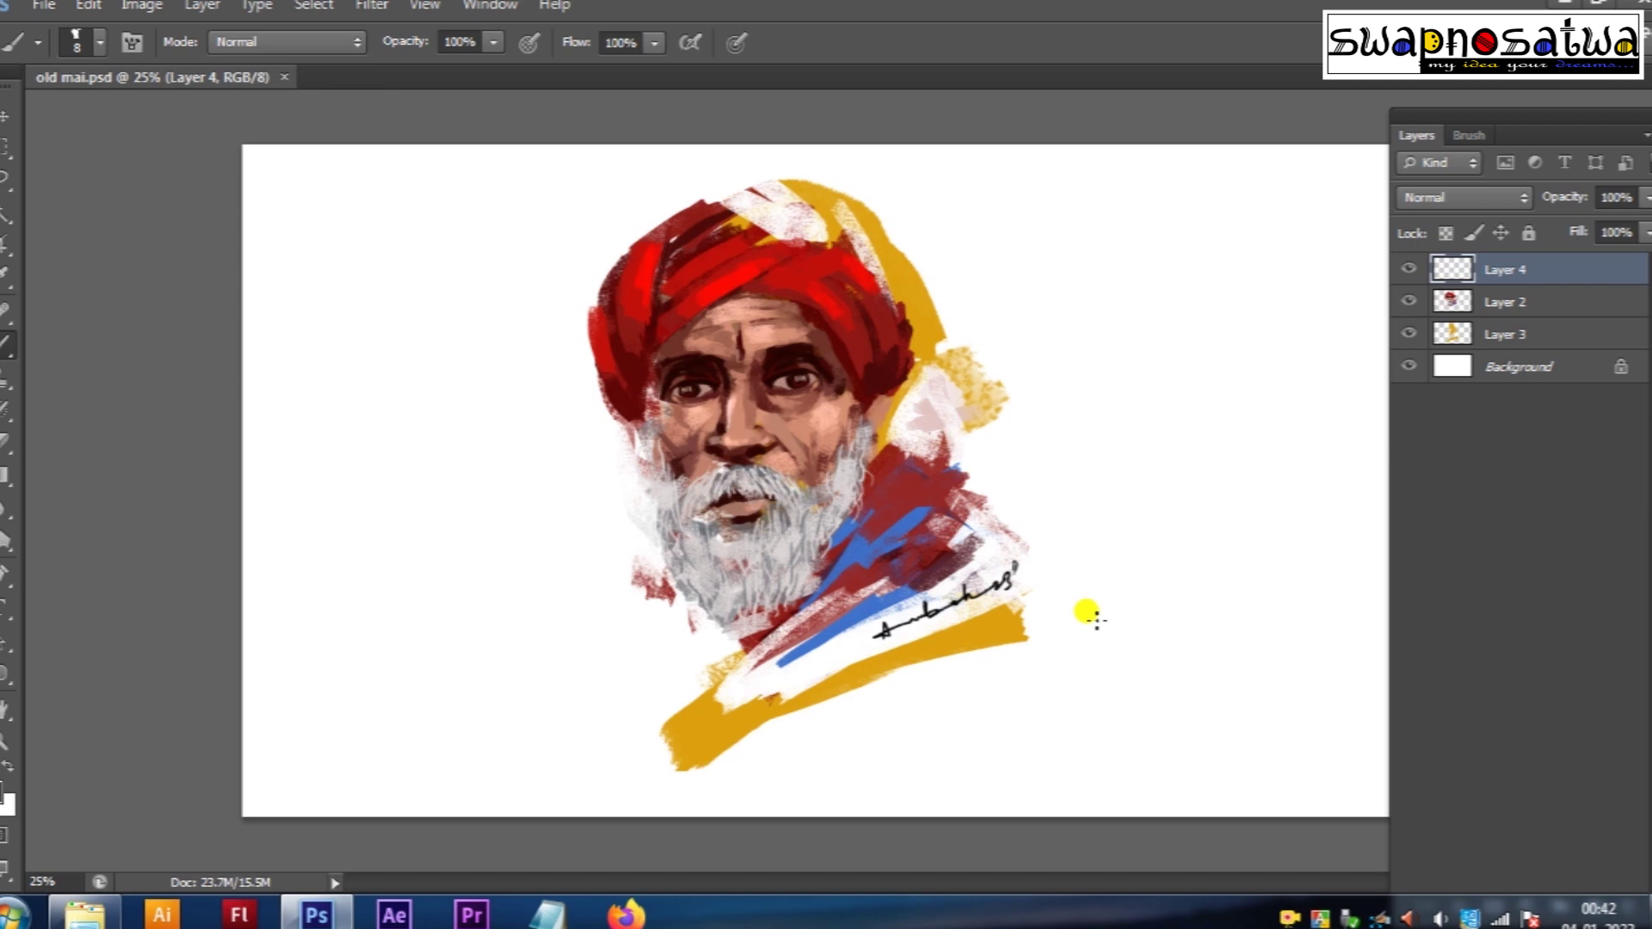
# Step: On Layer 2, paint white around the beard's left side and bottom edge, then save
pyautogui.hotkey('alt', '[')
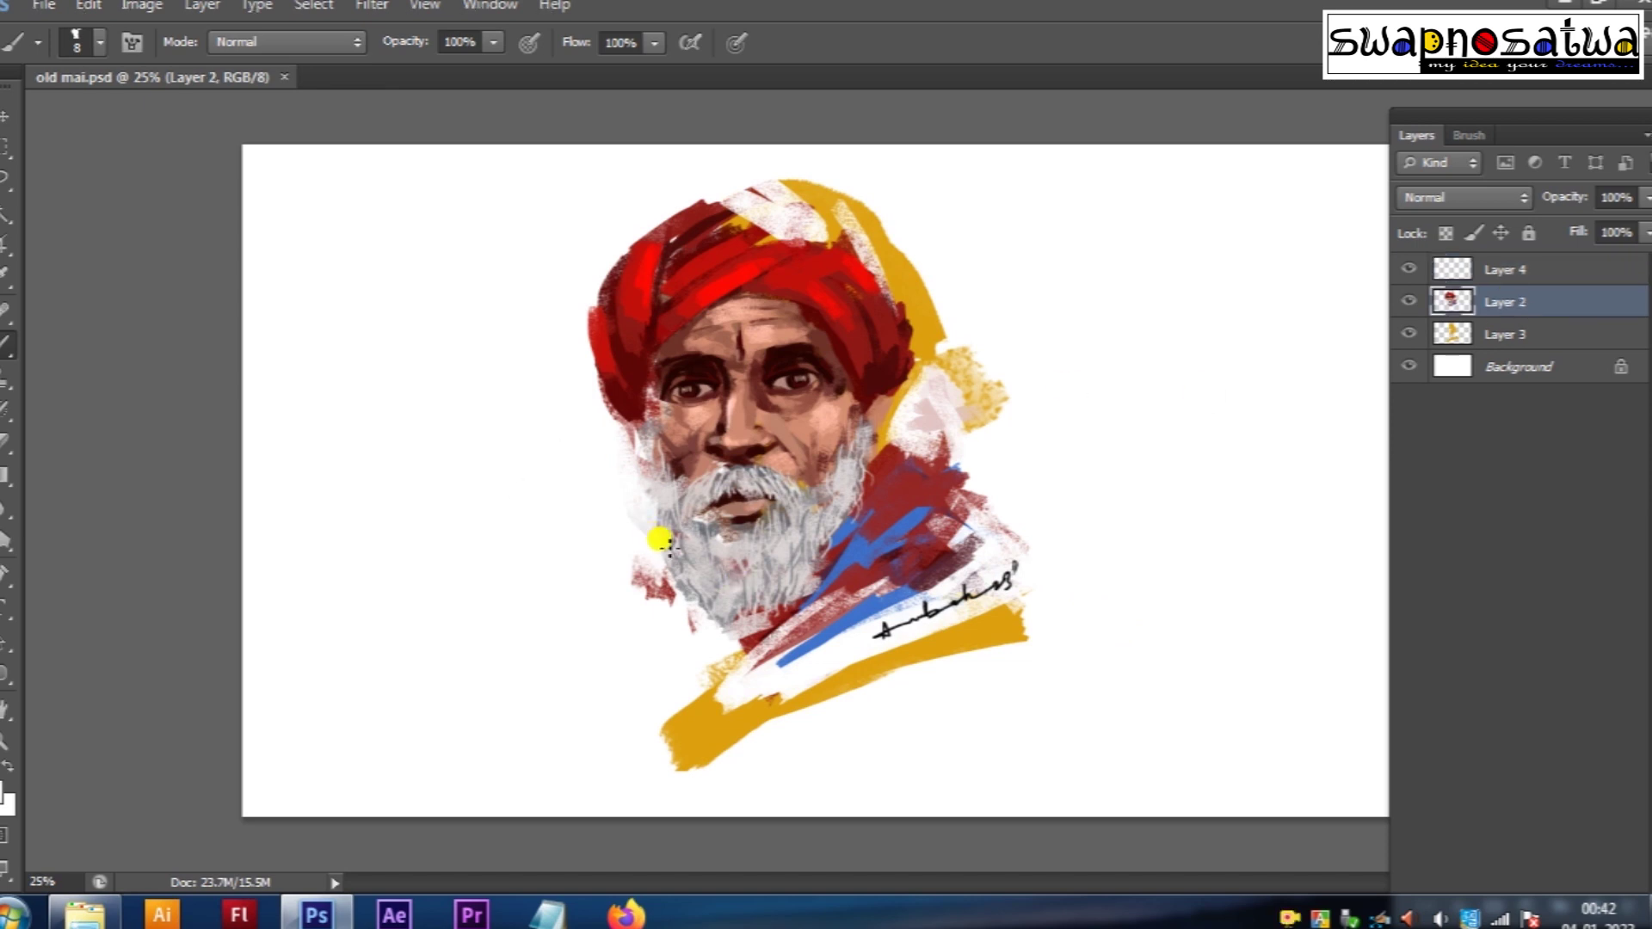
pyautogui.moveTo(643, 507)
pyautogui.mouseDown()
pyautogui.moveTo(694, 608)
pyautogui.moveTo(737, 627)
pyautogui.mouseUp()
pyautogui.moveTo(608, 468)
pyautogui.mouseDown()
pyautogui.moveTo(658, 574)
pyautogui.moveTo(674, 571)
pyautogui.moveTo(583, 398)
pyautogui.moveTo(579, 288)
pyautogui.moveTo(647, 609)
pyautogui.moveTo(645, 498)
pyautogui.moveTo(620, 424)
pyautogui.moveTo(671, 487)
pyautogui.moveTo(701, 652)
pyautogui.moveTo(749, 627)
pyautogui.moveTo(774, 657)
pyautogui.moveTo(793, 638)
pyautogui.moveTo(657, 719)
pyautogui.moveTo(671, 737)
pyautogui.moveTo(693, 748)
pyautogui.moveTo(958, 650)
pyautogui.mouseUp()
pyautogui.hotkey('ctrl', 's')
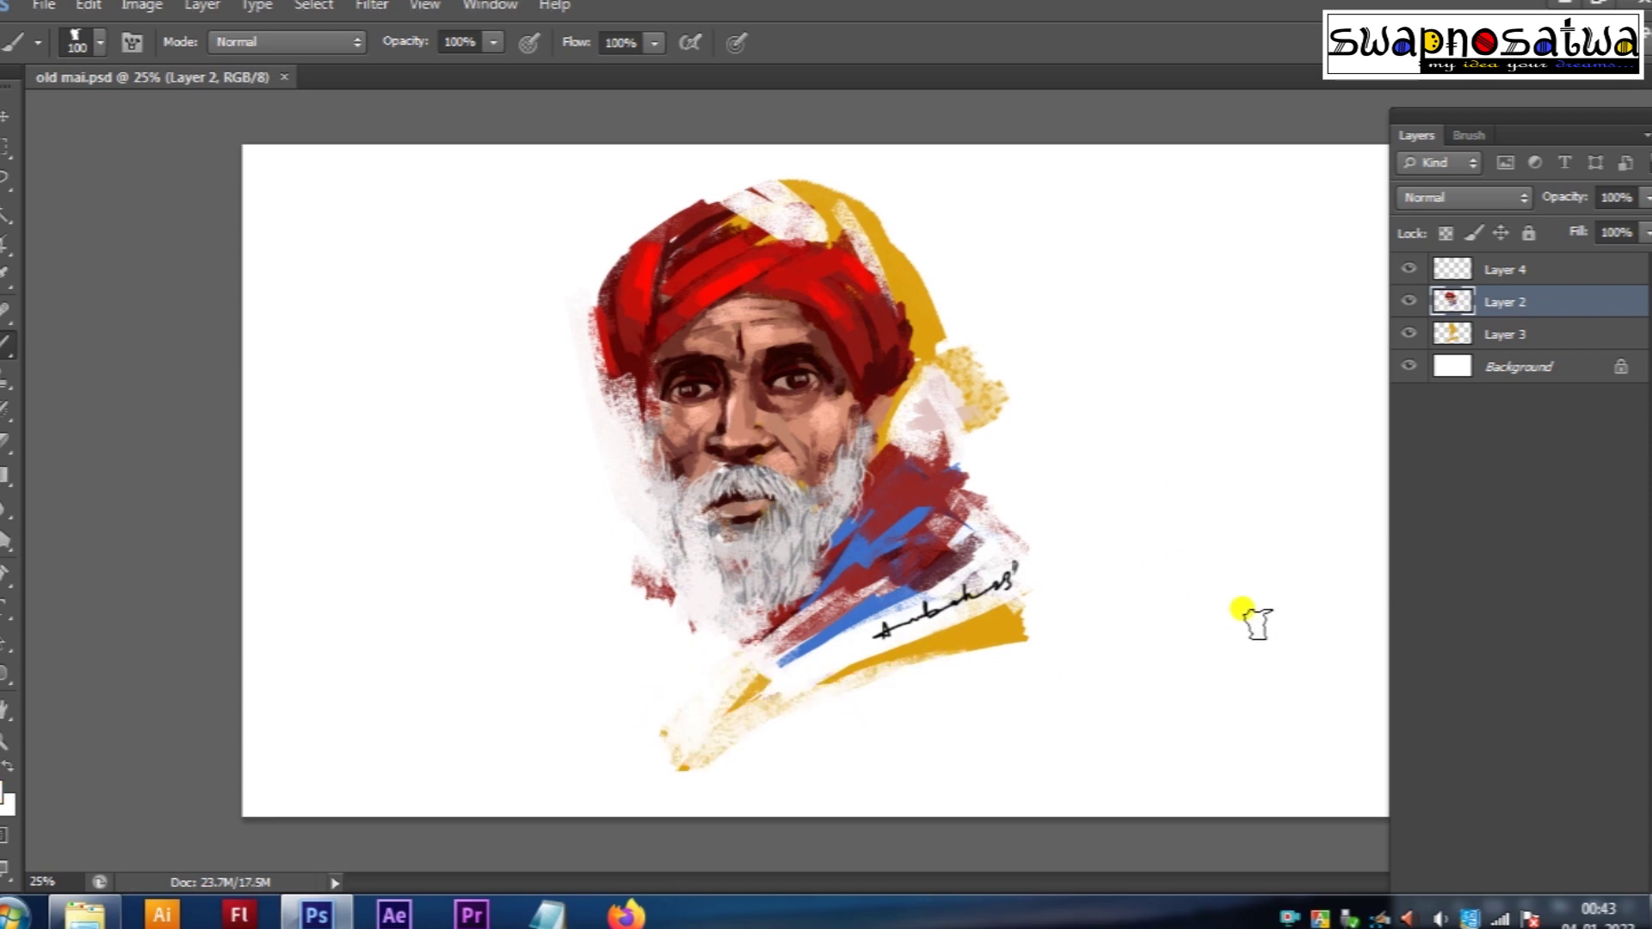